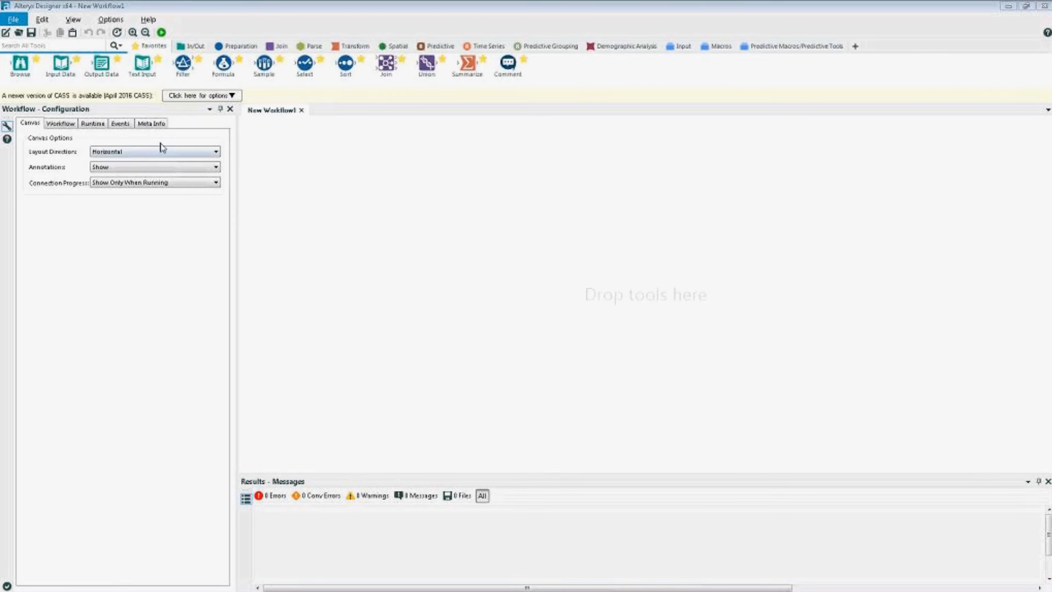
Step: Add an Input Data tool to the canvas and connect it to the shirt-data Alteryx database file
drag(60, 63, 293, 172)
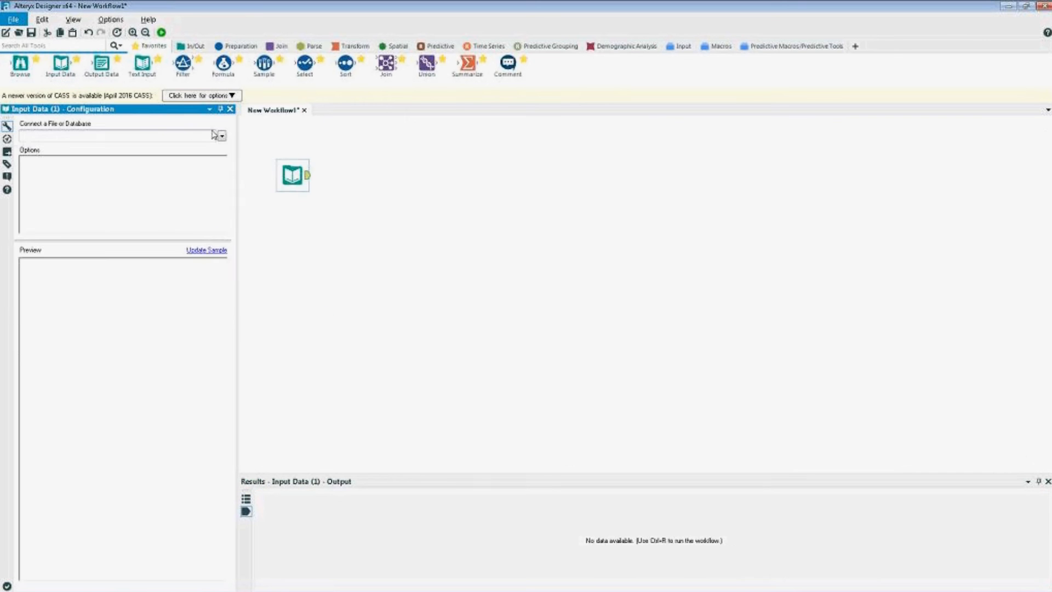
click(222, 137)
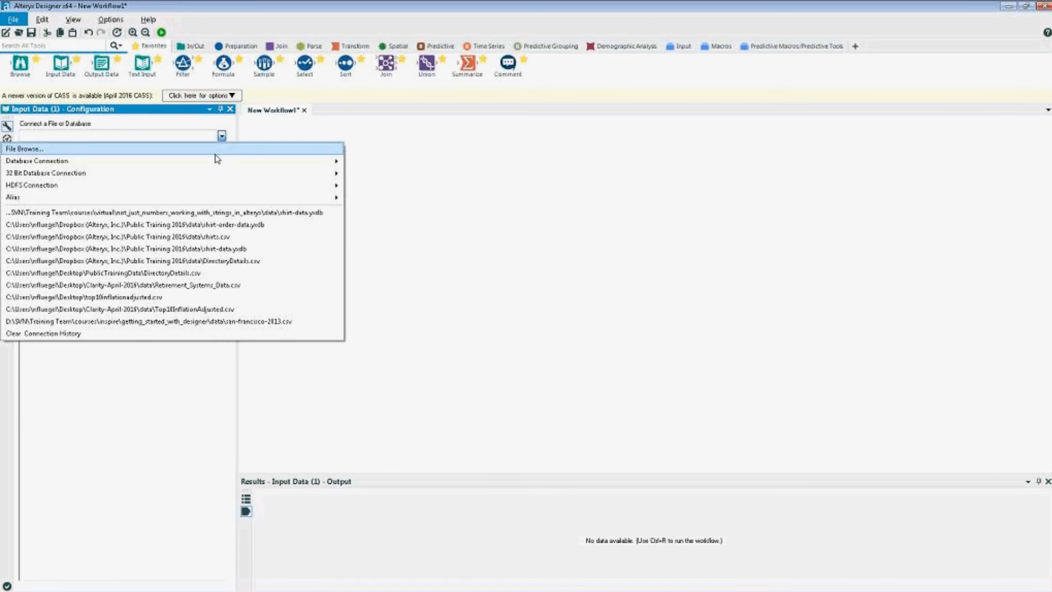
click(217, 150)
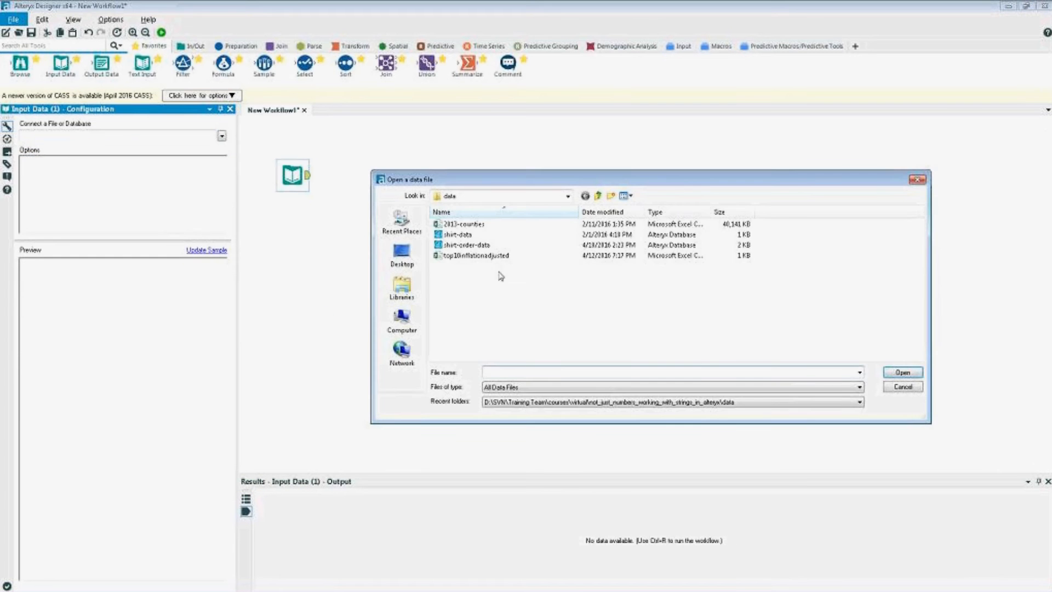
click(468, 234)
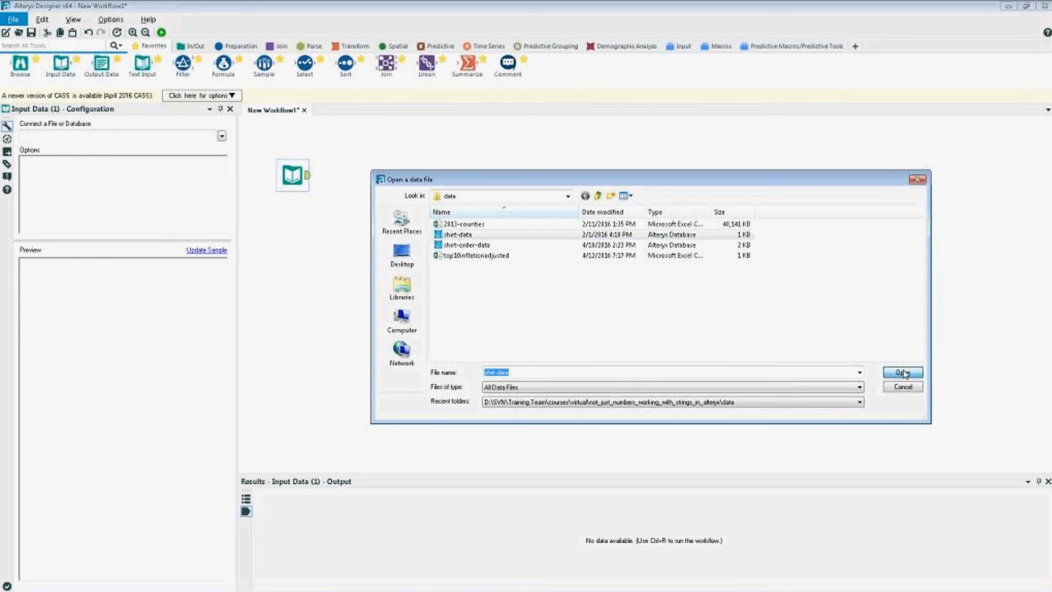
click(904, 373)
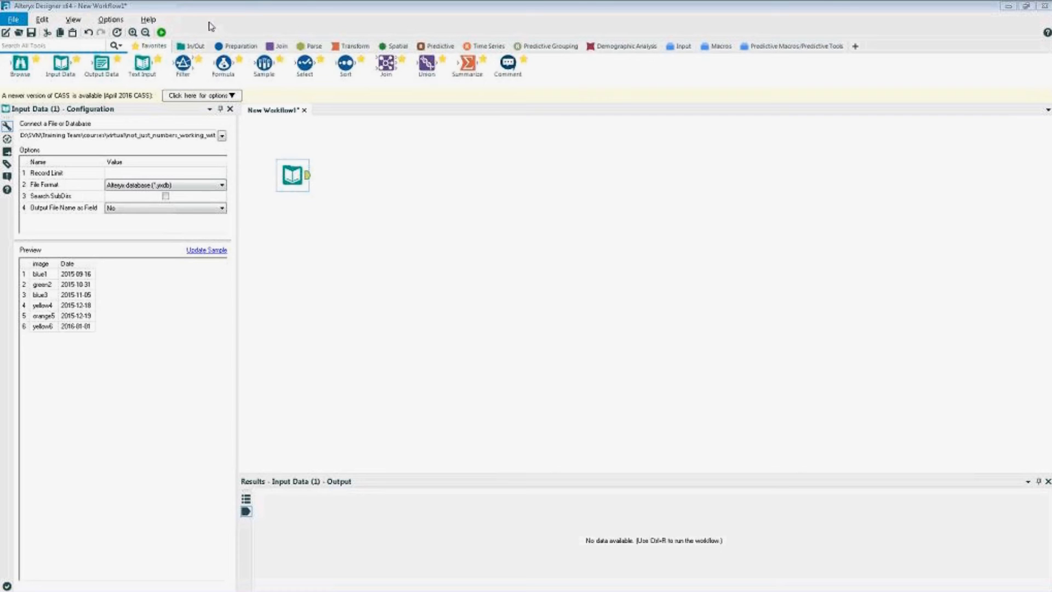
Step: Add a Formula tool connected to the Input Data tool and create a new output field named Color
click(318, 6)
drag(223, 63, 351, 175)
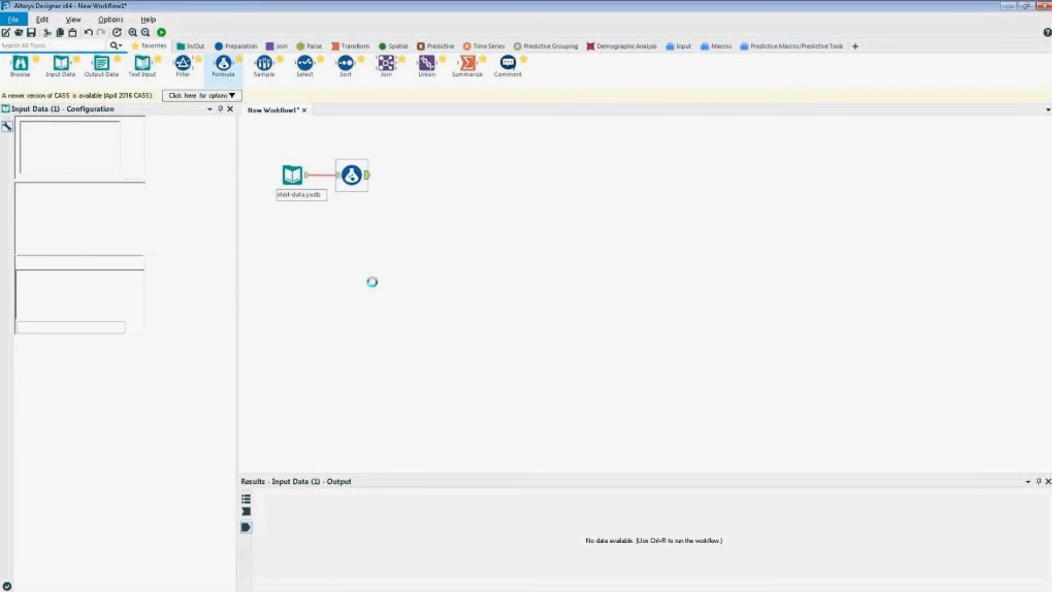
click(65, 139)
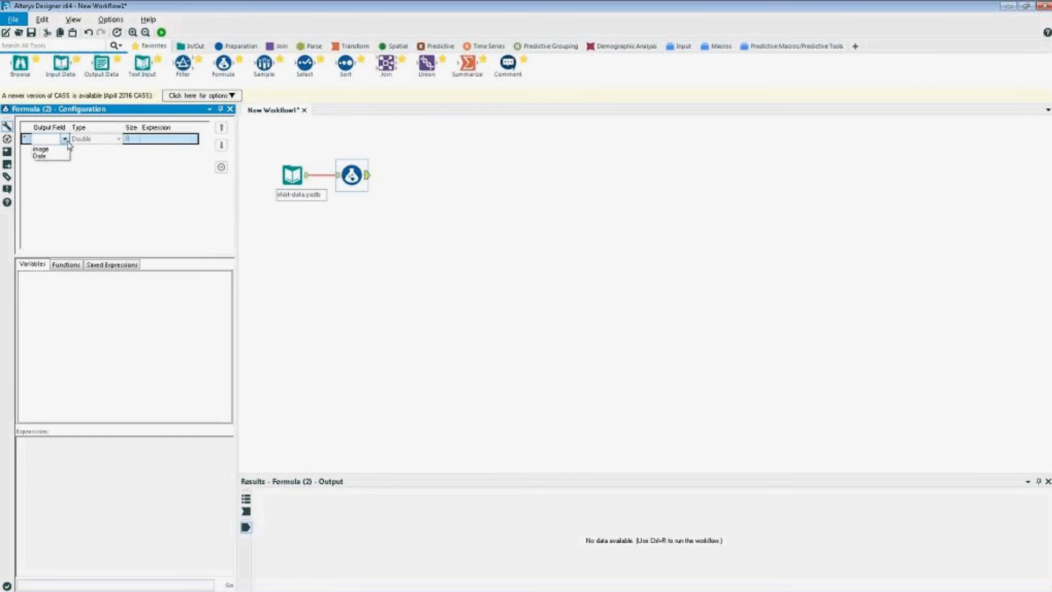
click(98, 194)
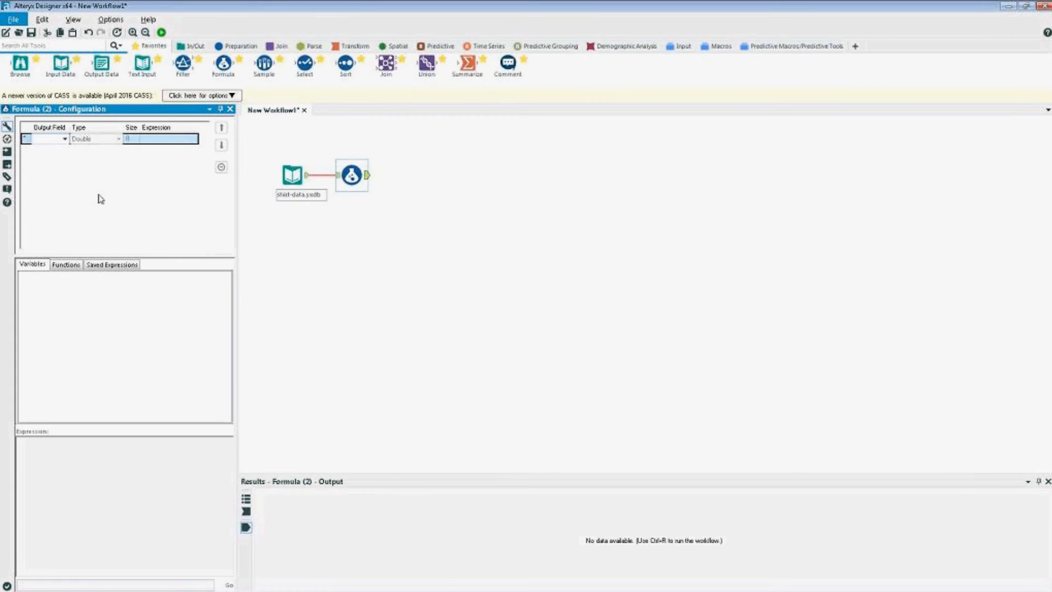
text(Color)
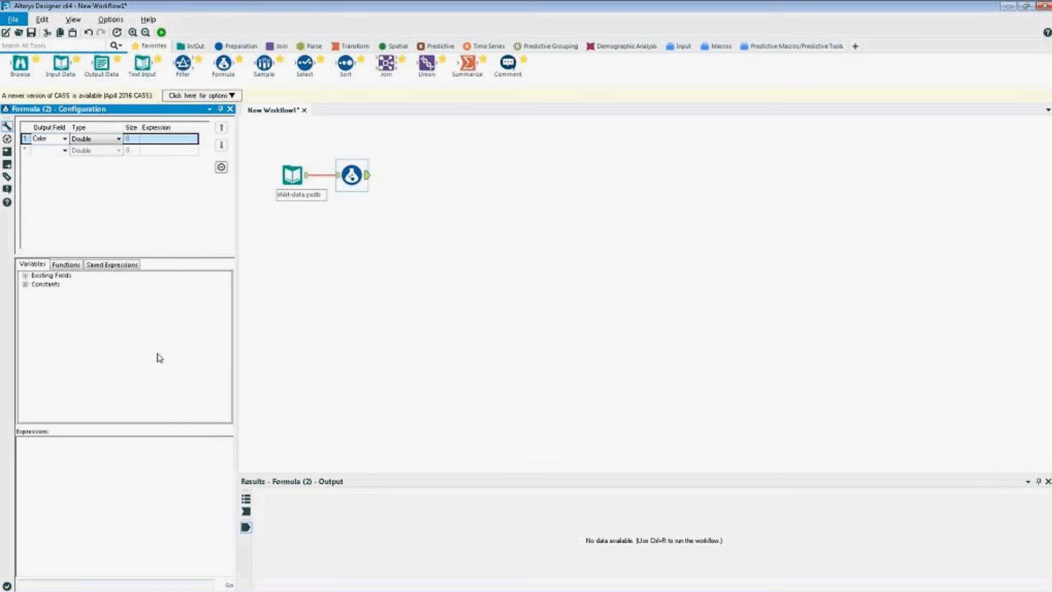
Step: Insert the string function Right(String, len) into the Color field's expression
click(70, 268)
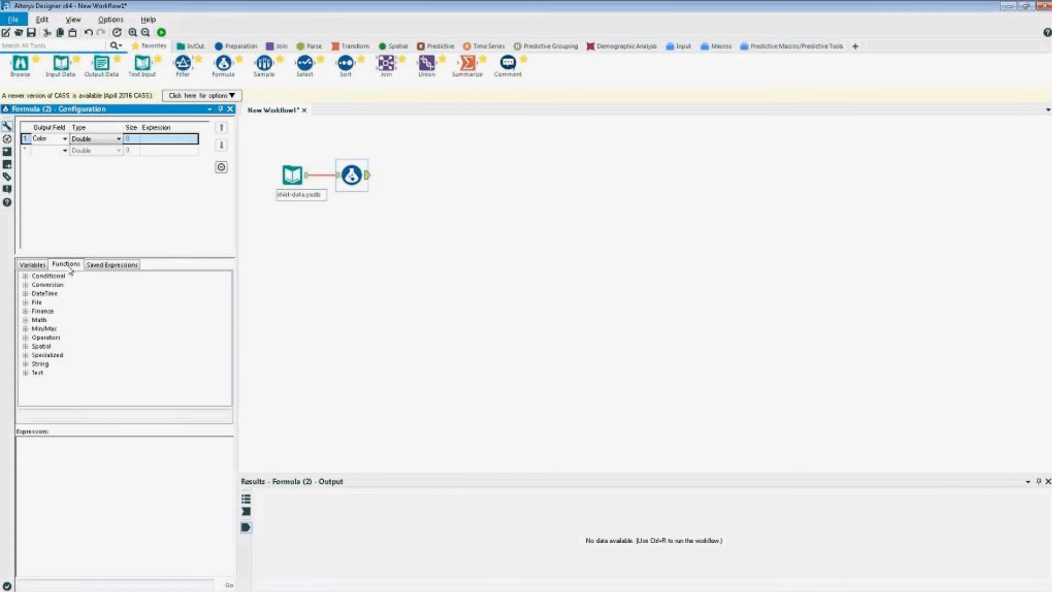
click(25, 364)
scroll(95, 347, down, 3)
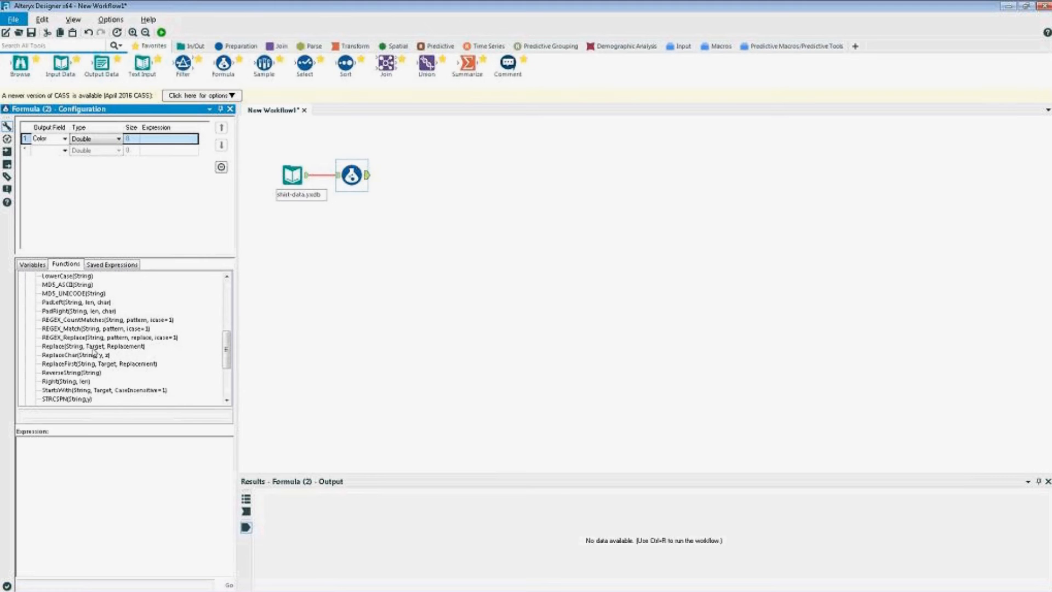
click(66, 380)
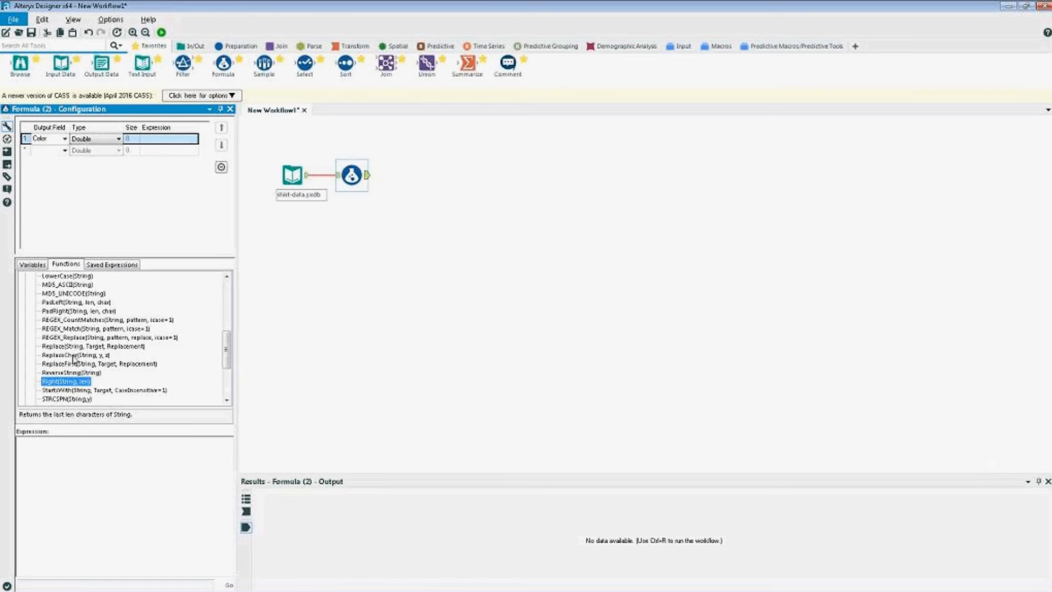
double_click(54, 381)
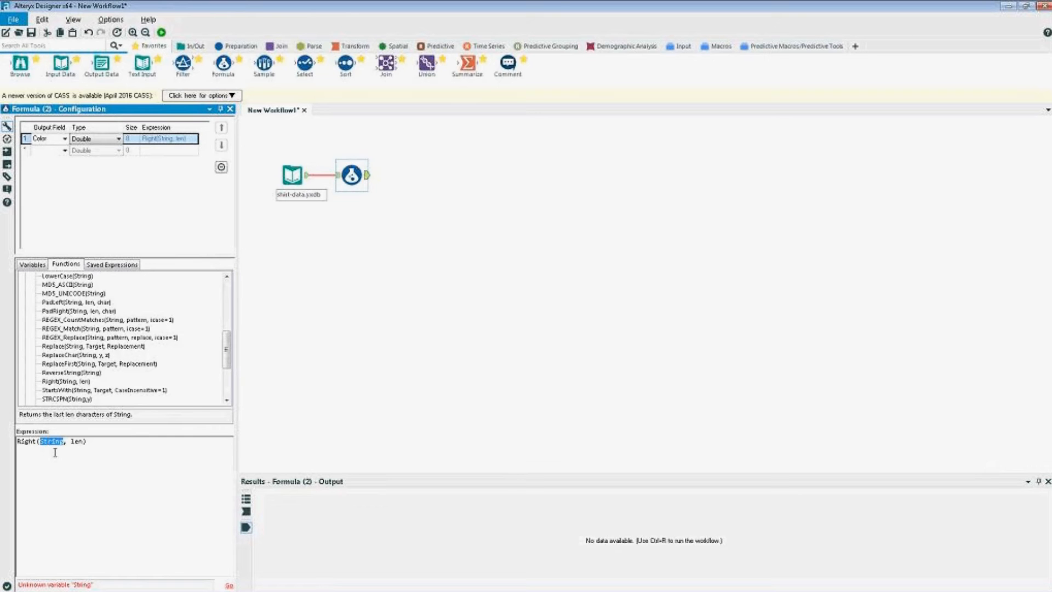
Step: Complete the Color expression as Right([image], 1) using the existing image field, and run the workflow
click(33, 264)
click(24, 275)
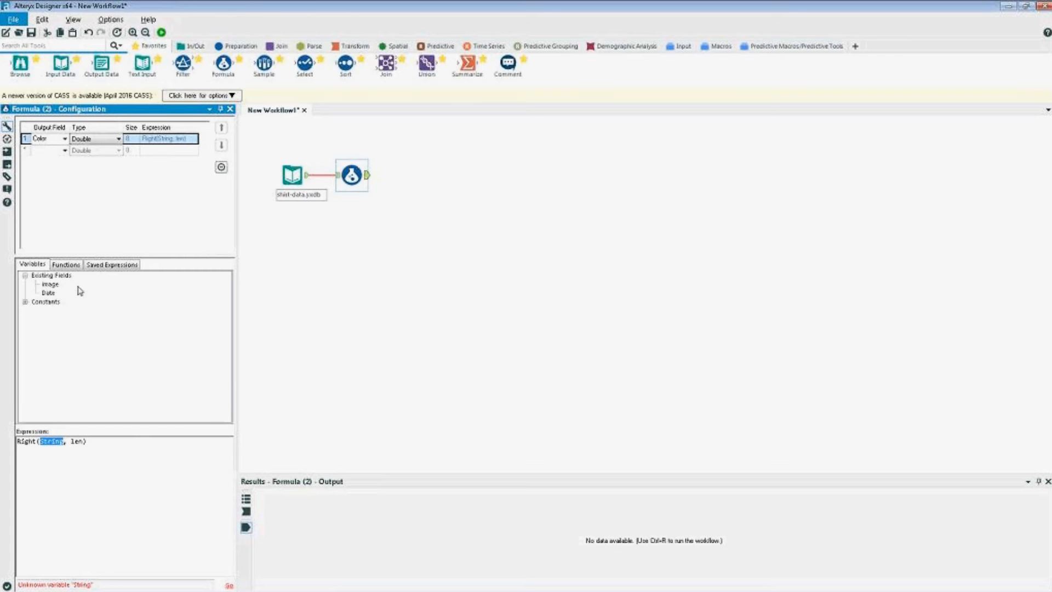
double_click(50, 285)
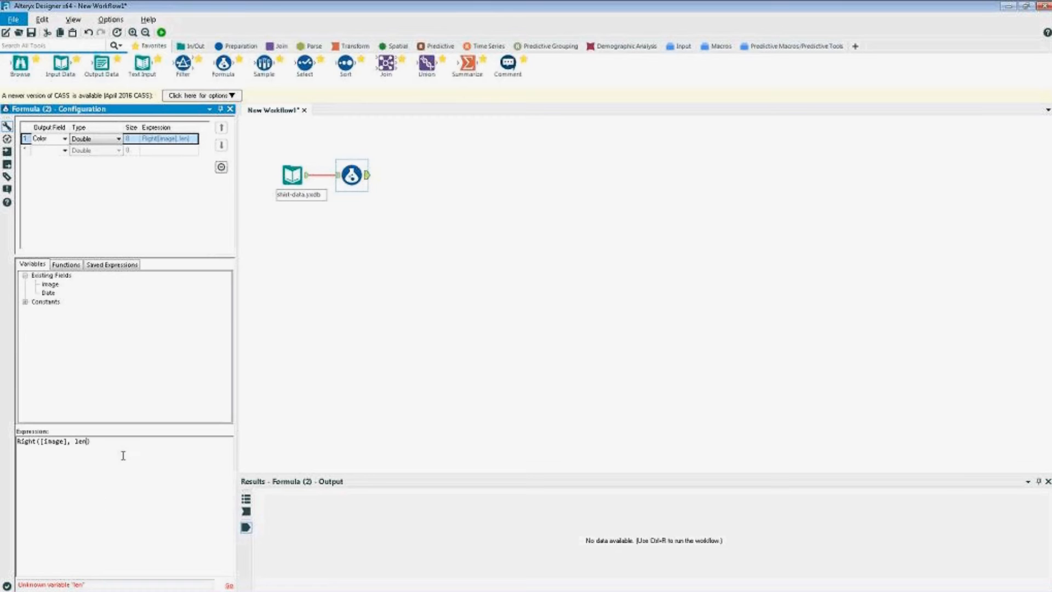
key(shift+Left)
key(shift+Left)
key(shift+Left)
text(1)
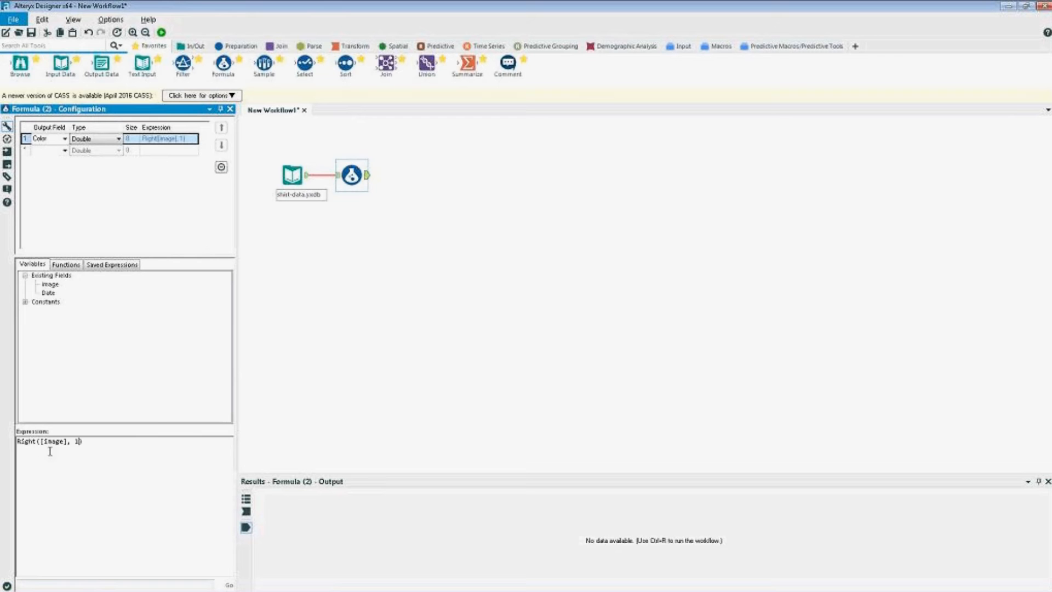
click(161, 33)
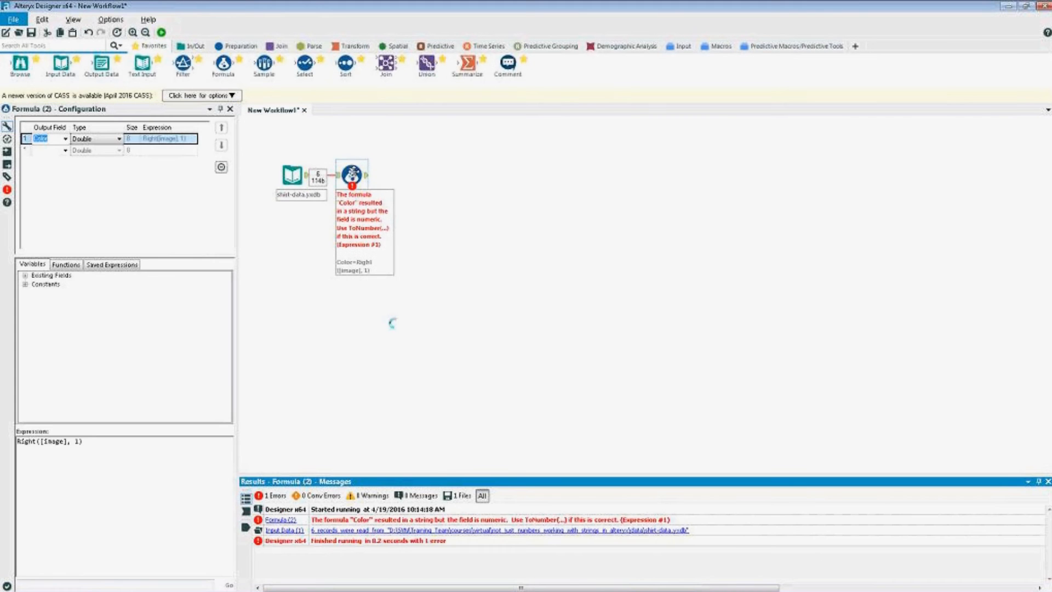
Step: Set the Color field's data type to V_String with a size of 1 in the Formula tool
click(349, 171)
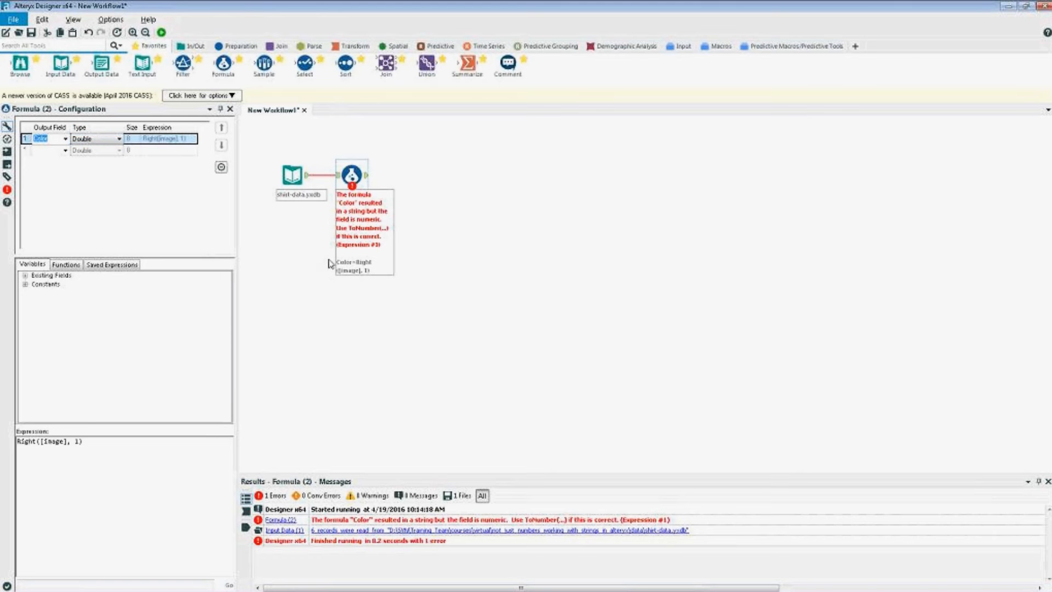
click(119, 139)
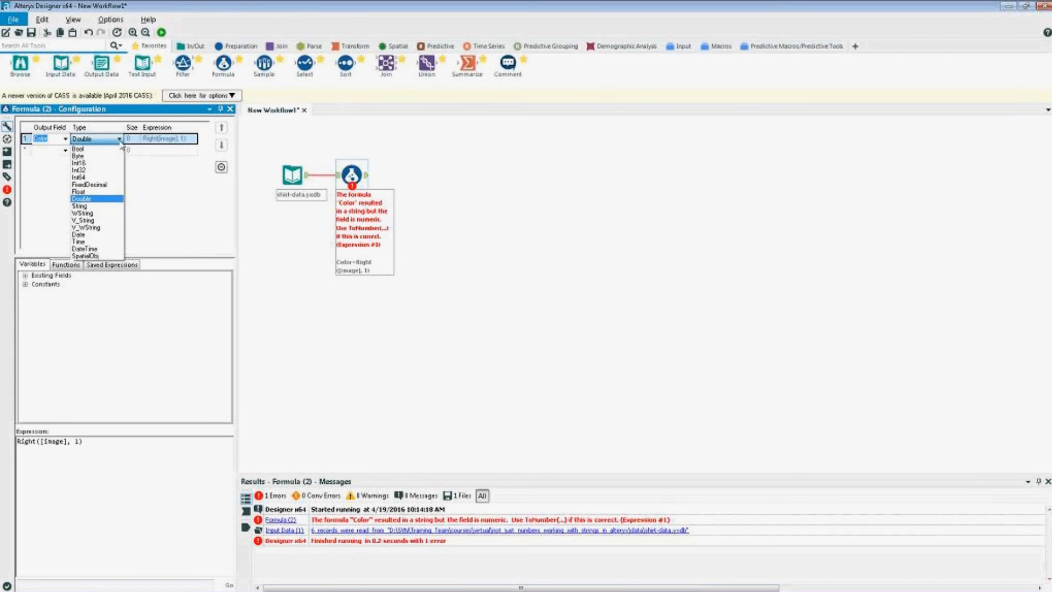
click(107, 222)
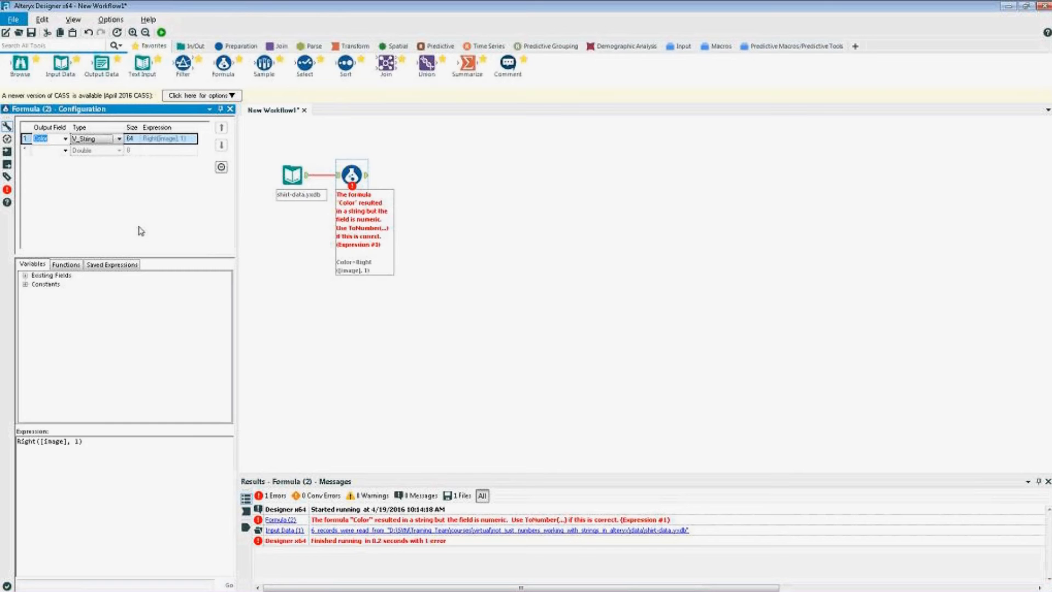
key(Tab)
text(1)
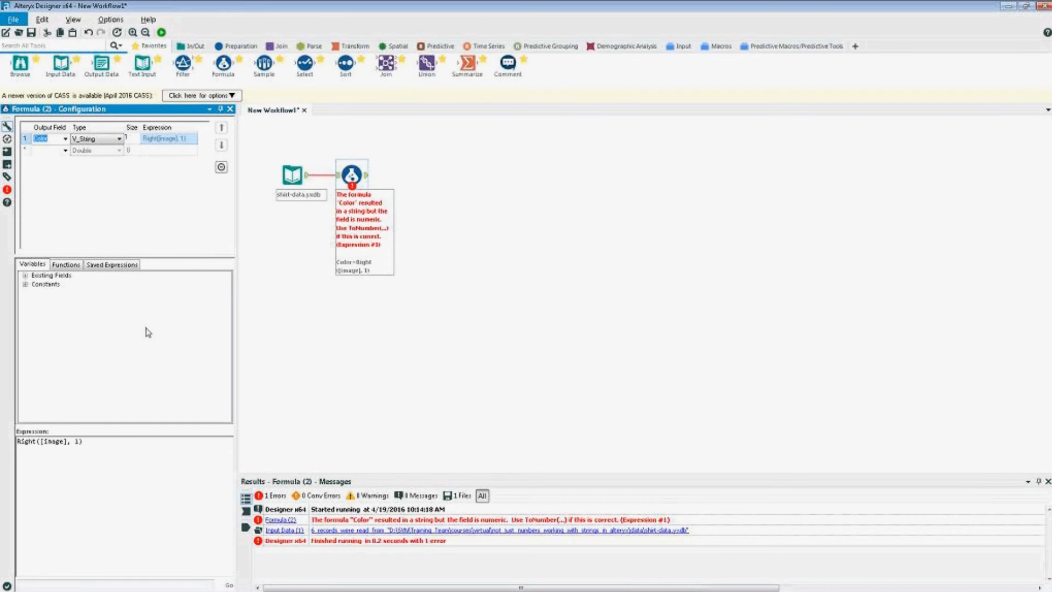
key(Return)
Step: Run the workflow again and display the records coming out of the Formula tool
click(162, 35)
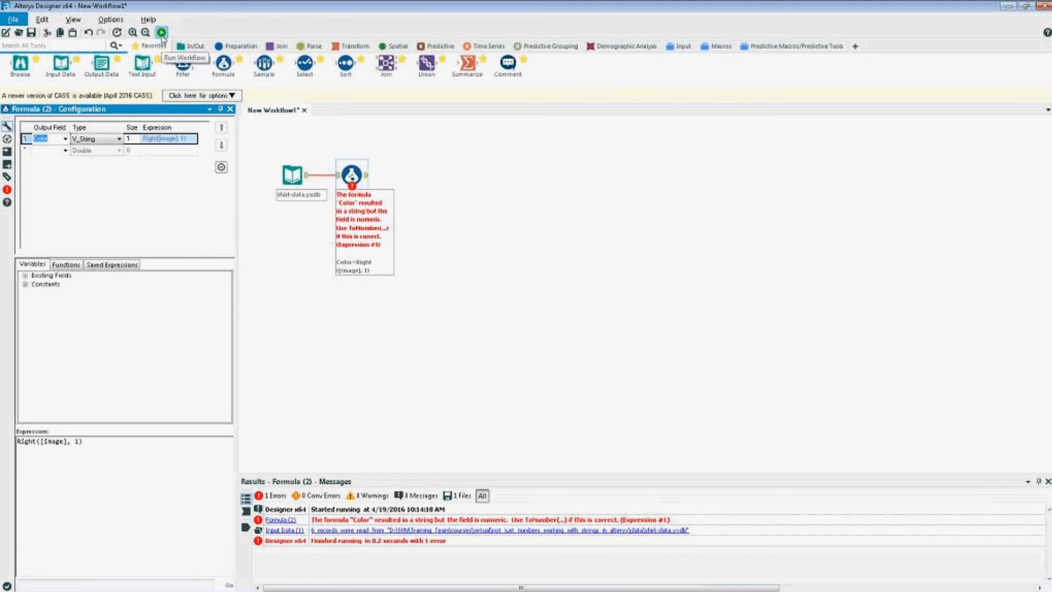
click(351, 365)
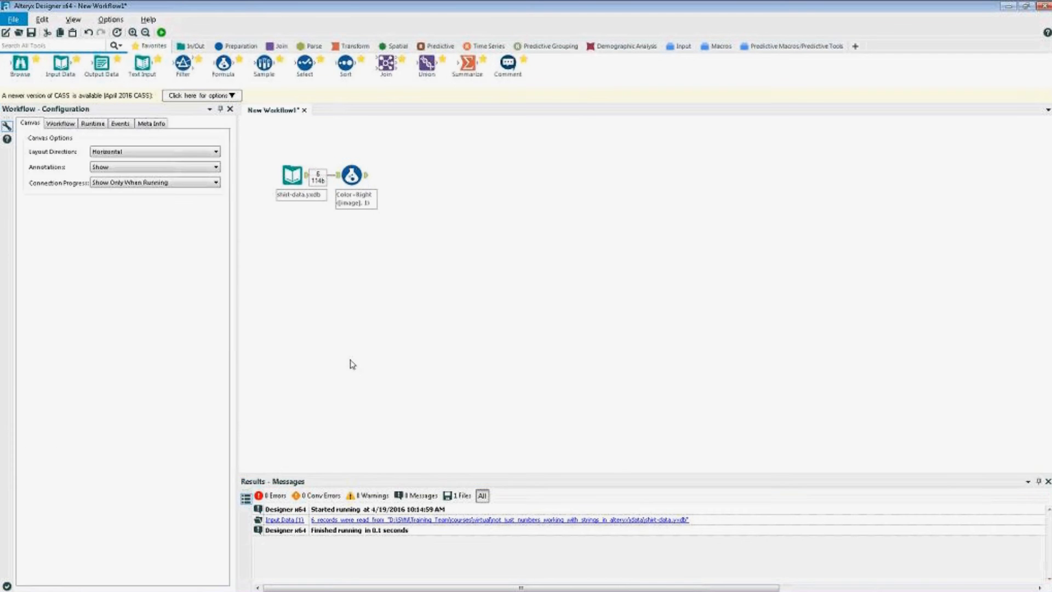
click(345, 176)
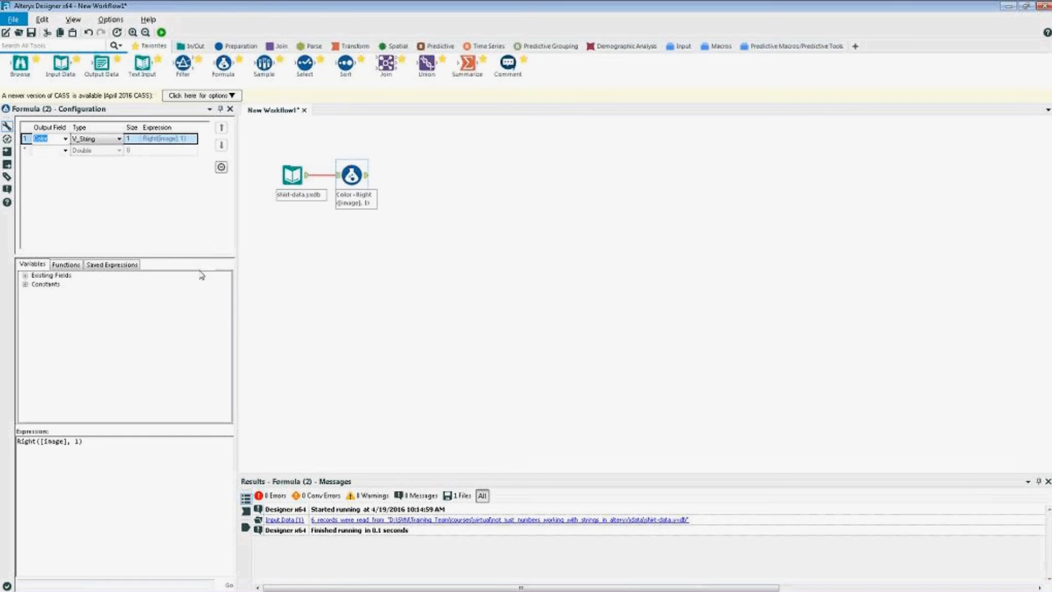
click(366, 176)
click(353, 175)
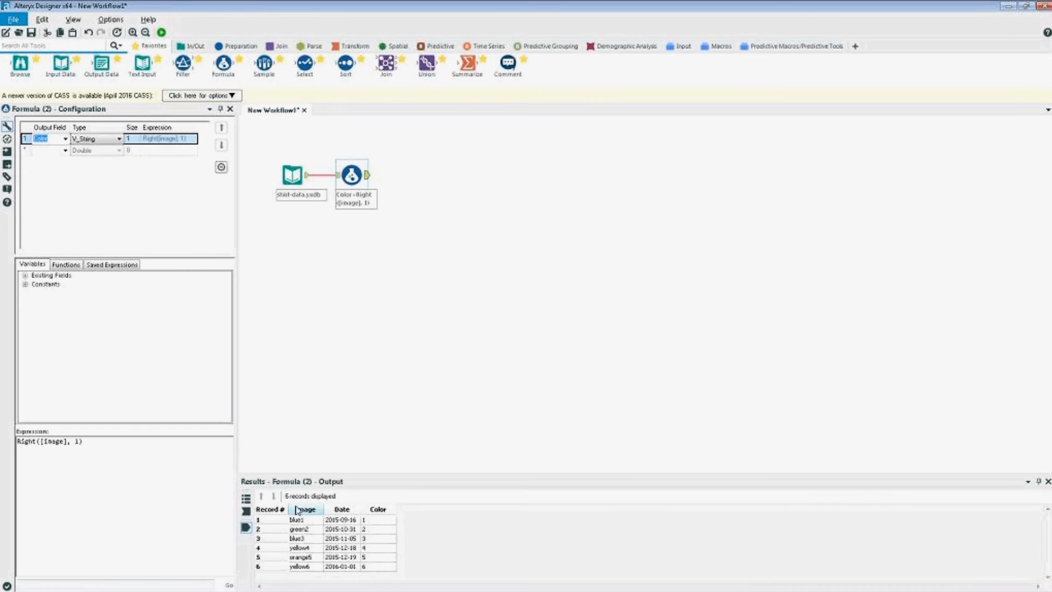
Step: Undock the Results window, narrow it, and dock it as a vertical pane beside the workflow canvas
click(428, 481)
drag(429, 481, 464, 242)
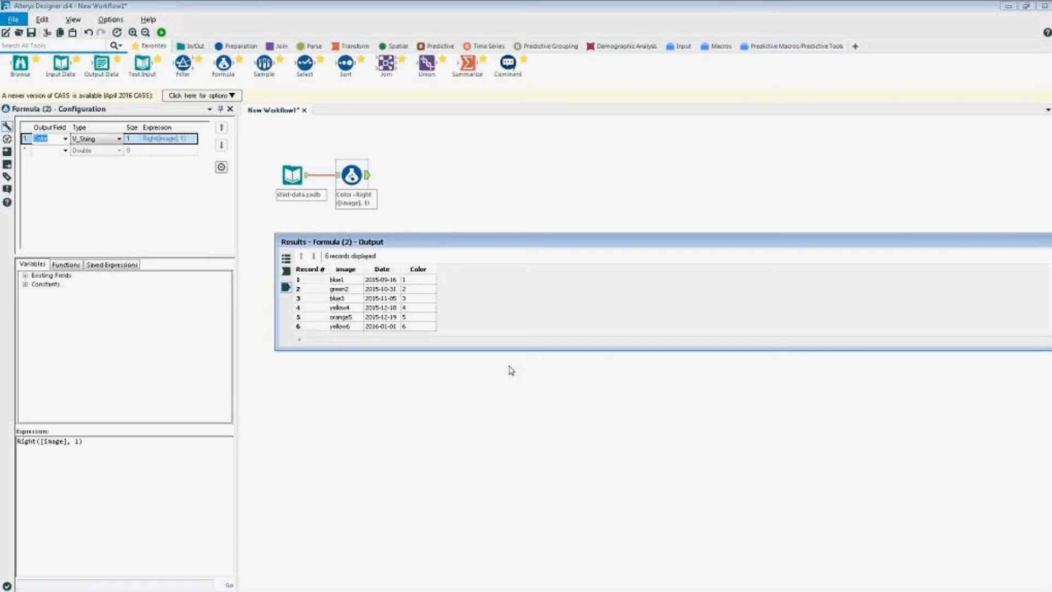
drag(1049, 296, 736, 305)
drag(493, 240, 669, 353)
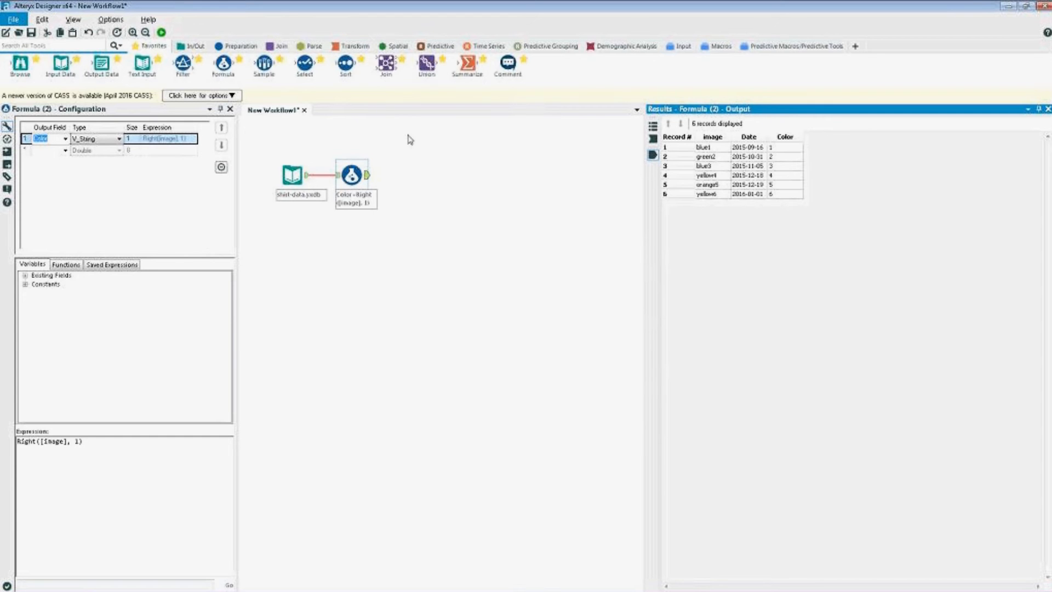
Step: Change the Color field's data type to String in the Formula tool
click(346, 182)
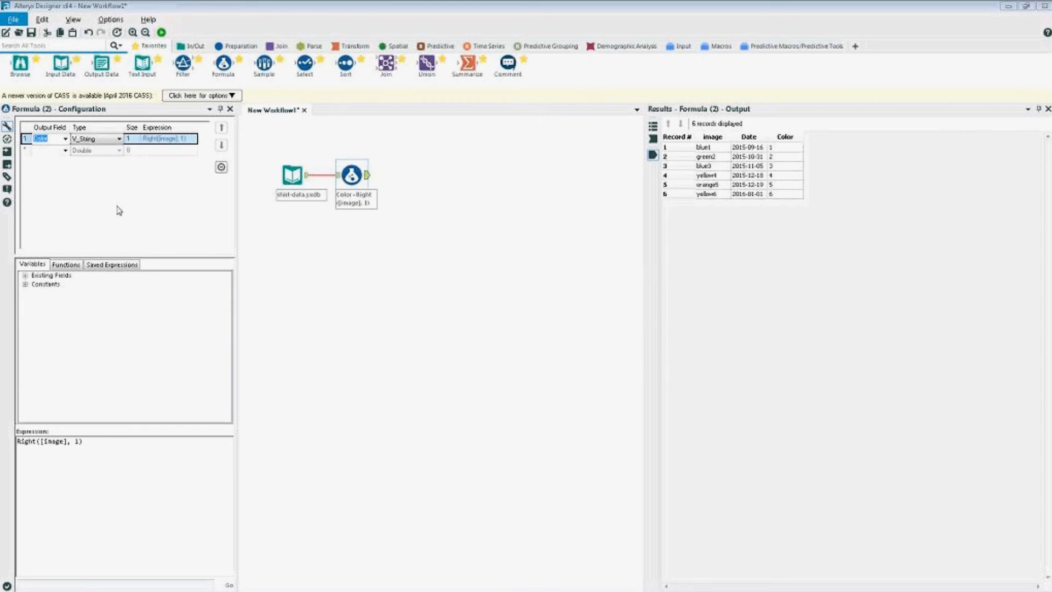
click(109, 141)
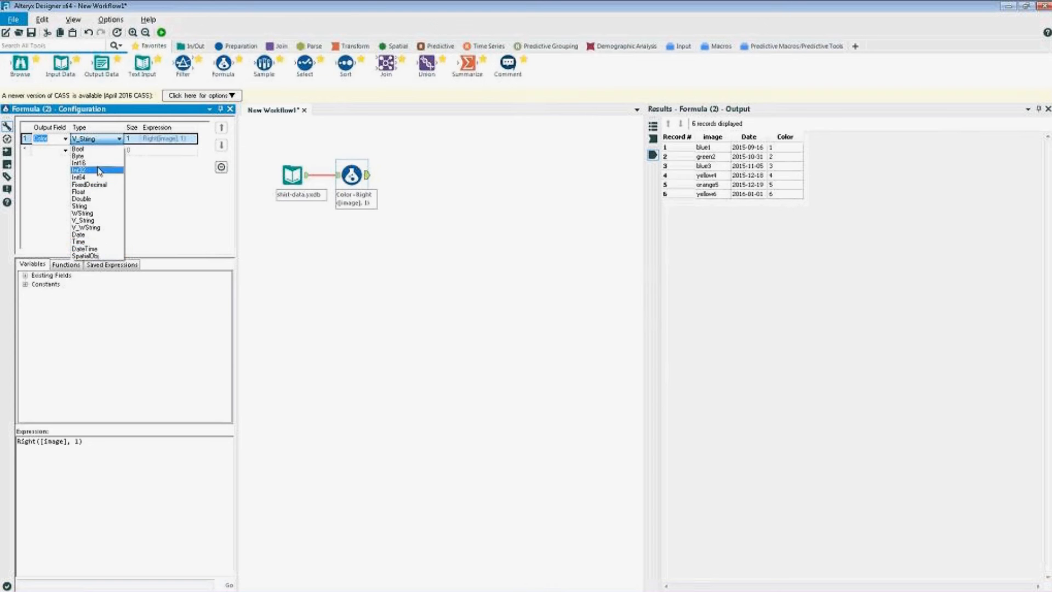
click(91, 206)
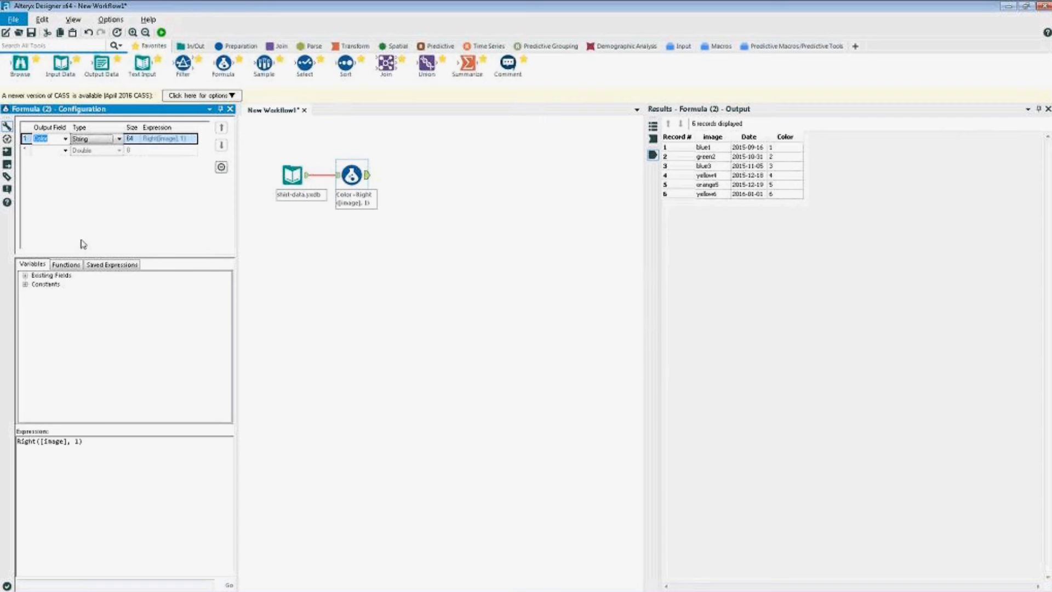
Step: Add a second output field named Length to the Formula tool, keeping its Double data type
click(344, 170)
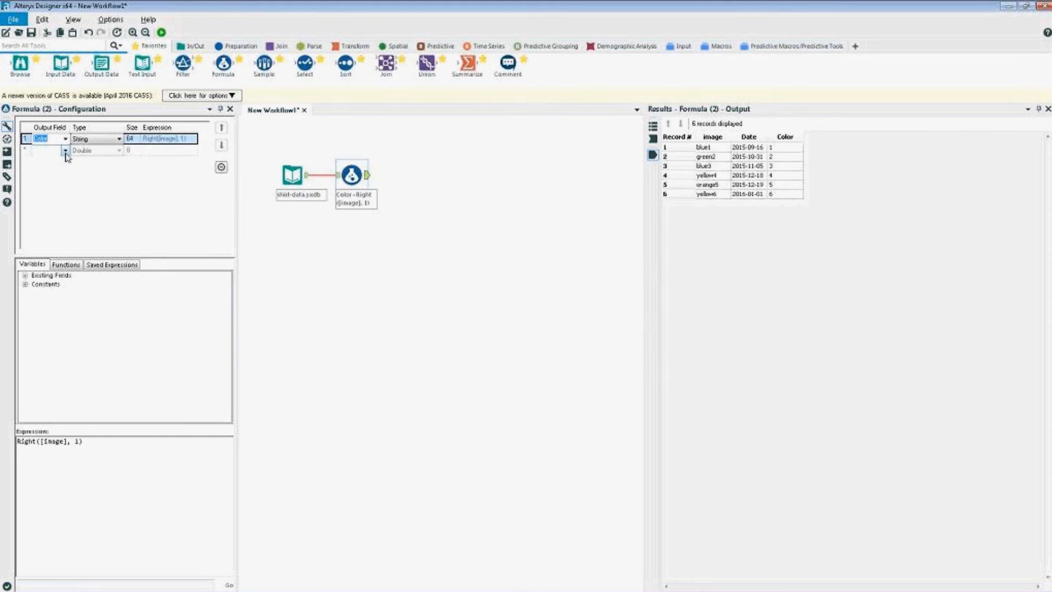
click(35, 150)
text(Length)
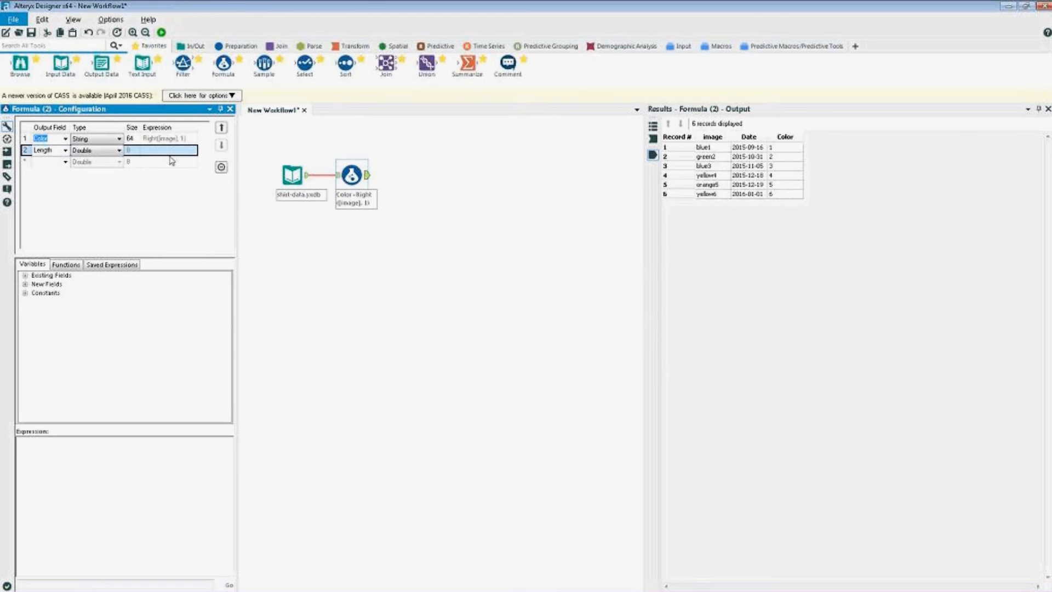
click(111, 154)
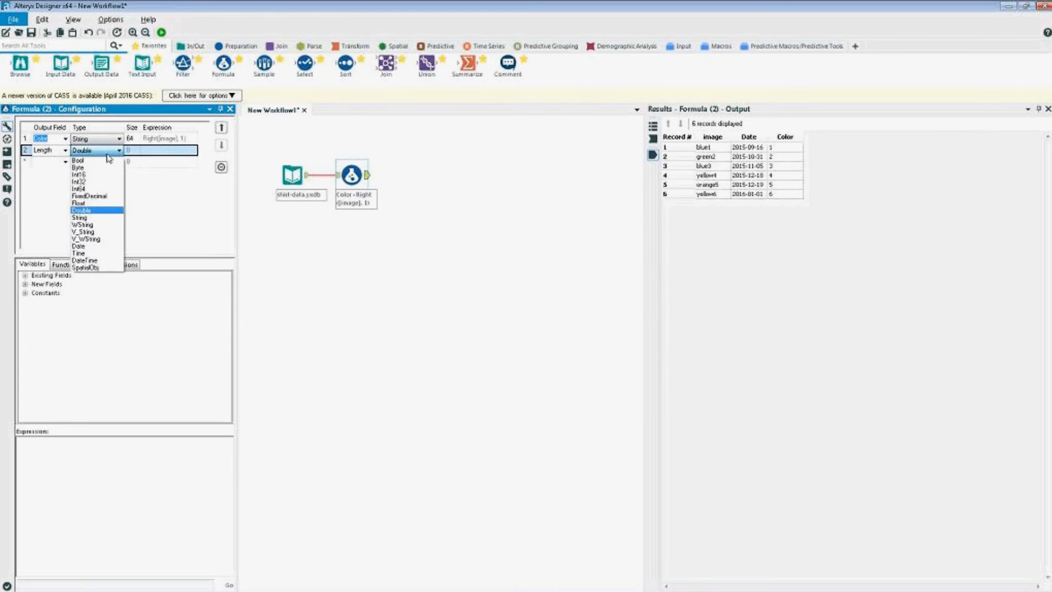
click(172, 198)
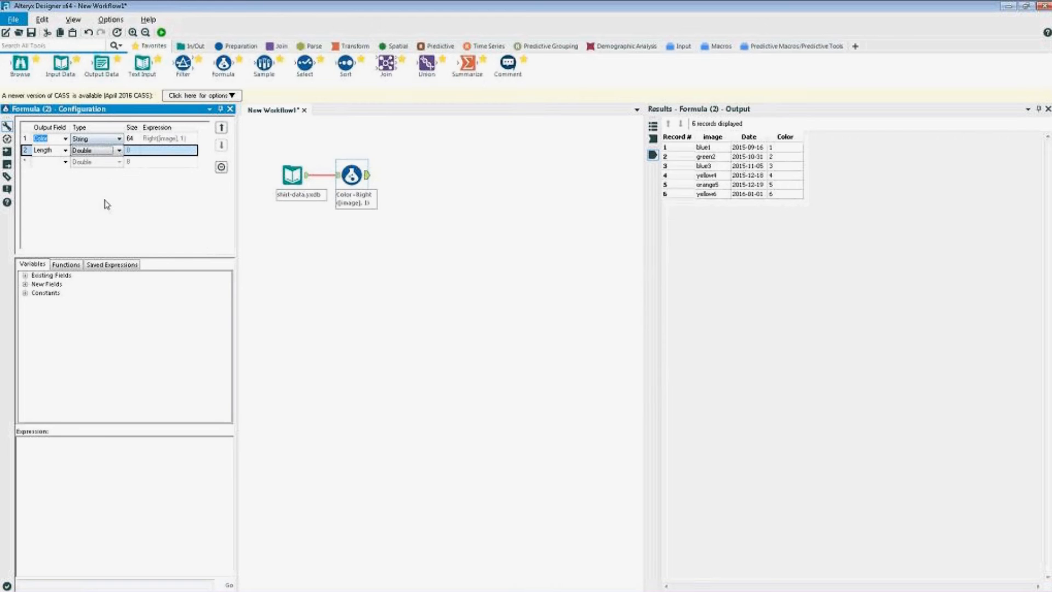
Step: Insert the Length string function as the expression for the Length output field
click(65, 264)
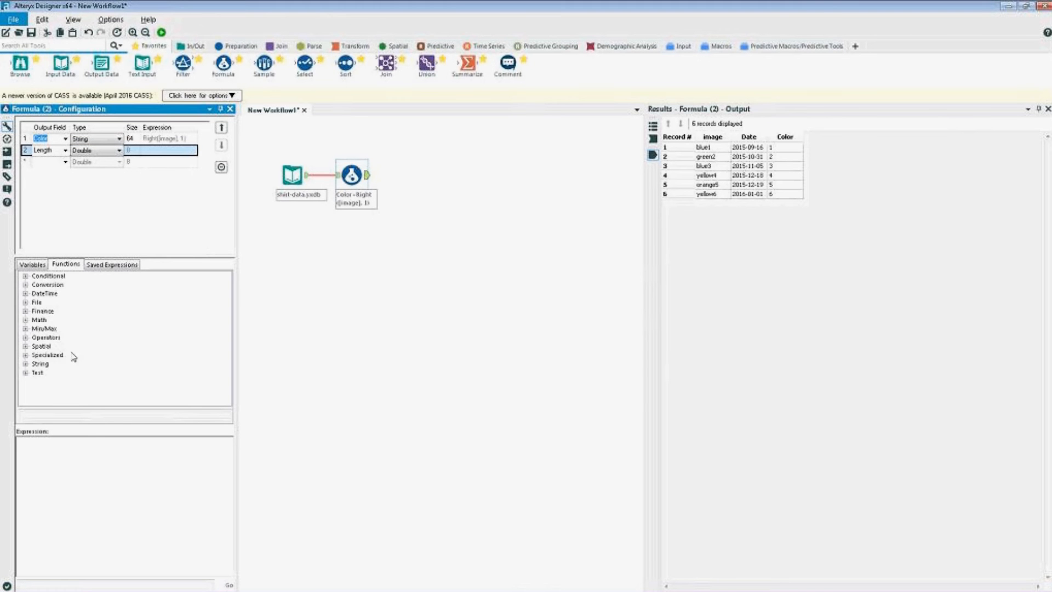
click(25, 363)
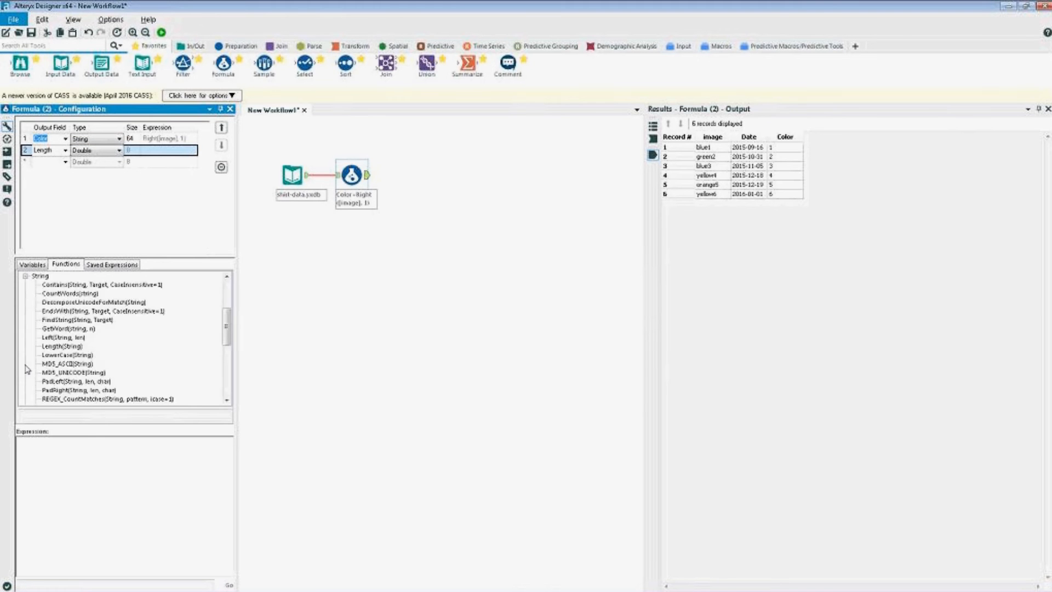
scroll(104, 348, down, 1)
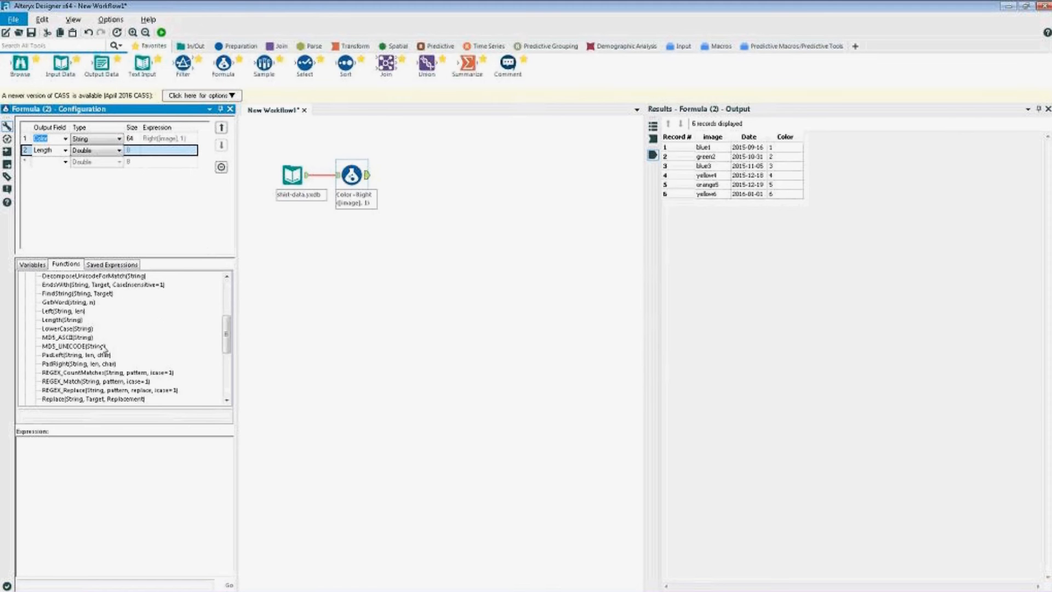
scroll(104, 348, up, 1)
scroll(104, 349, down, 1)
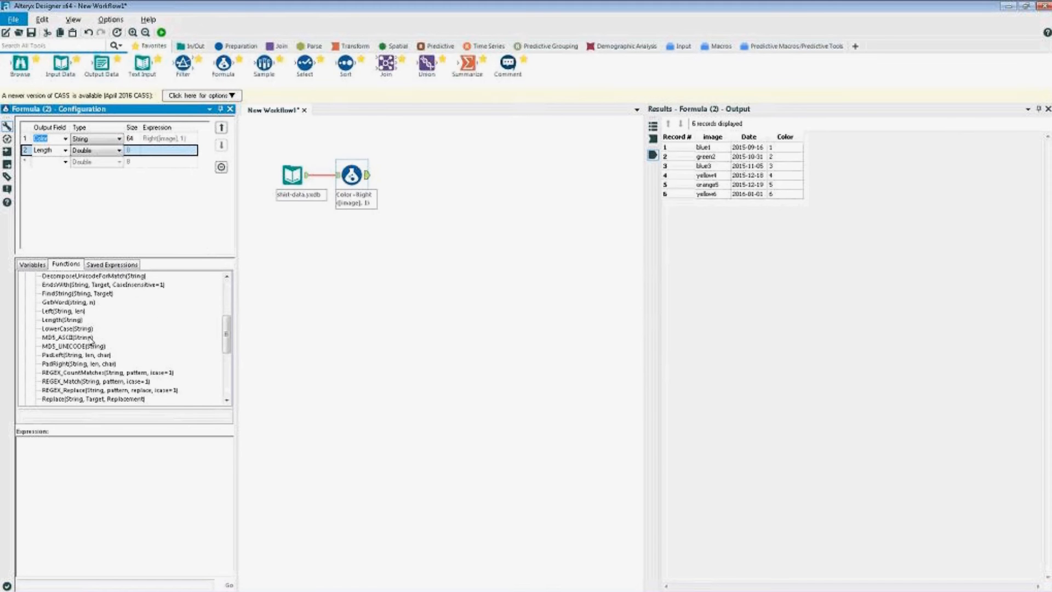
double_click(61, 320)
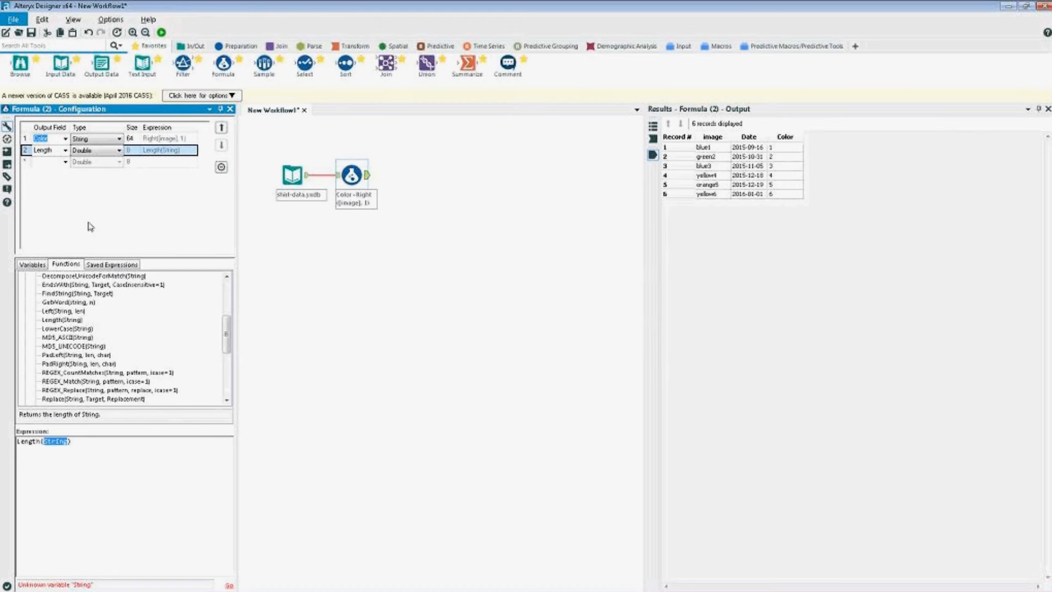
Step: Complete the Length field's expression as Length([image]) using the existing image field, and run the workflow
click(33, 265)
click(25, 276)
click(51, 285)
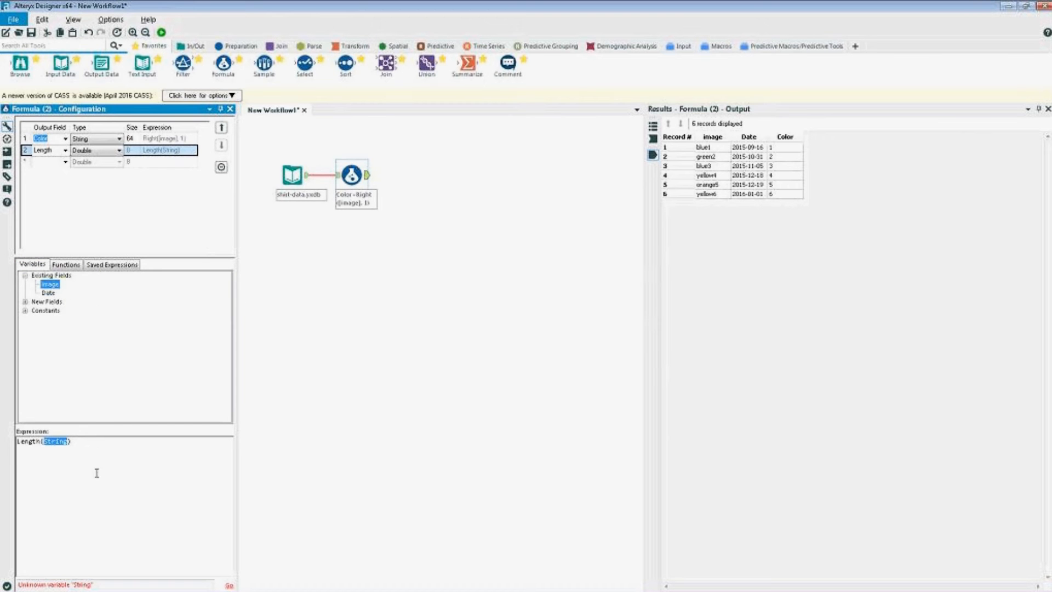
double_click(52, 284)
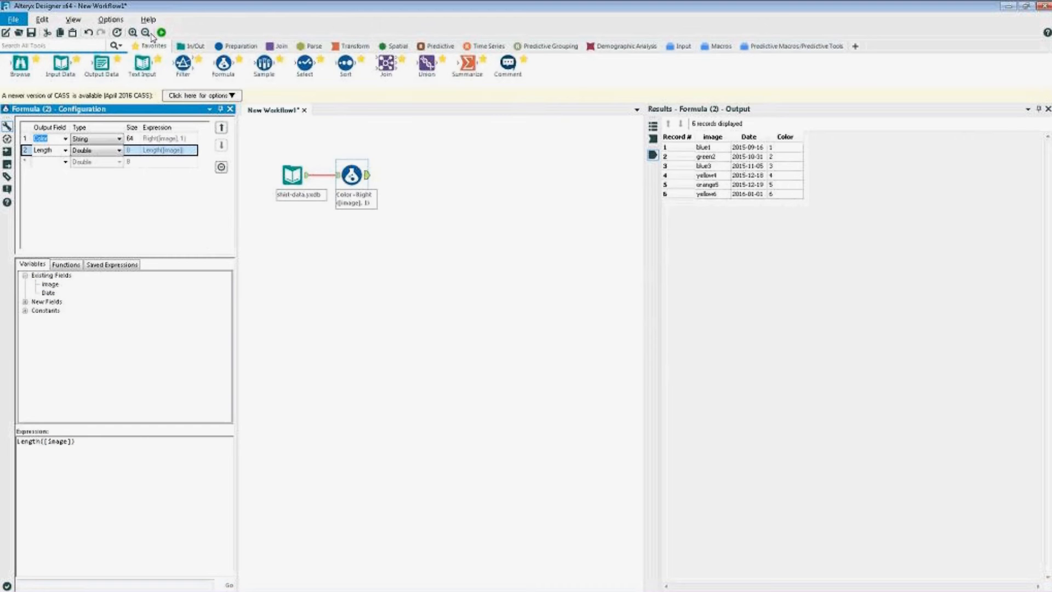
click(163, 33)
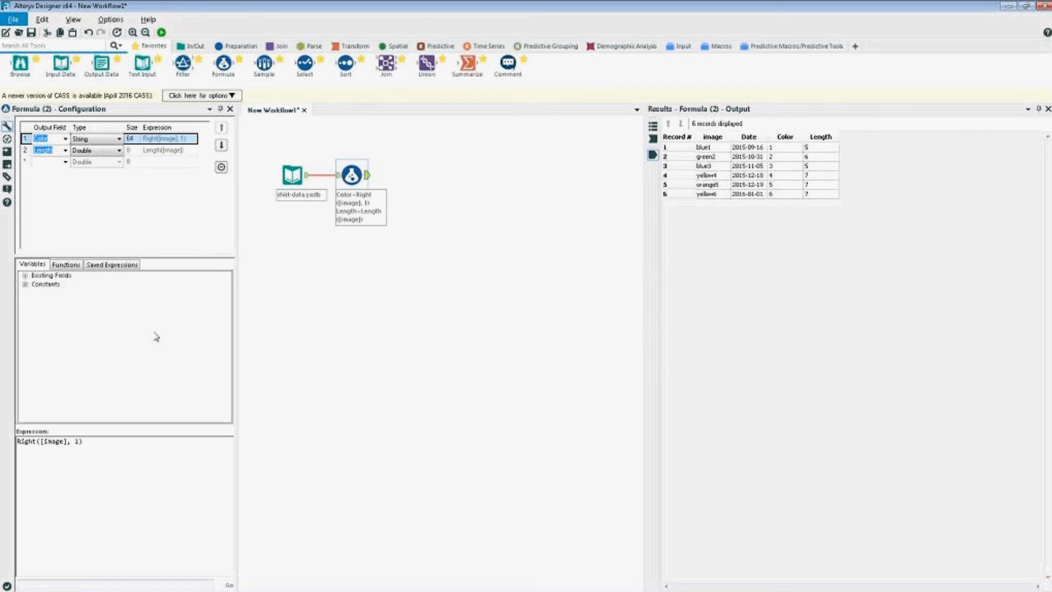
Step: Rename the Color output field to Number and add a third output field named Color in the Formula tool
click(65, 163)
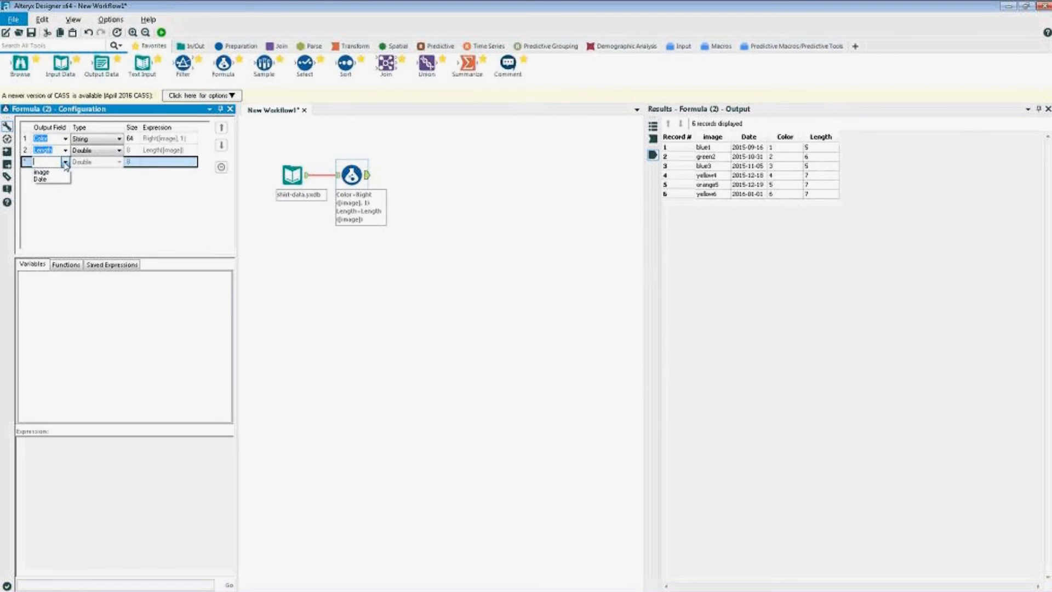
click(24, 138)
click(24, 138)
text(Number)
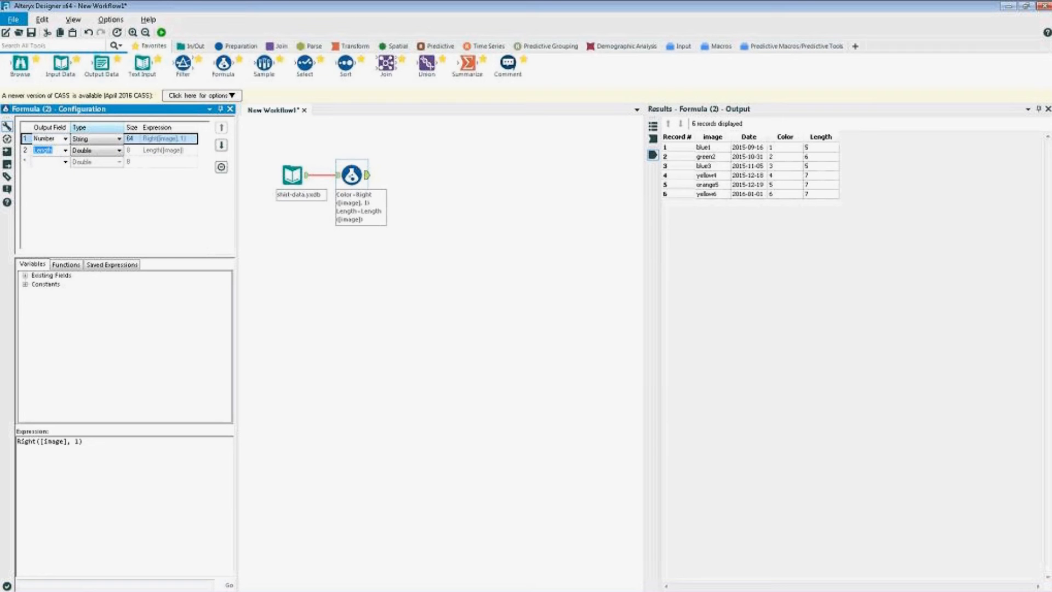
click(49, 162)
text(Colo)
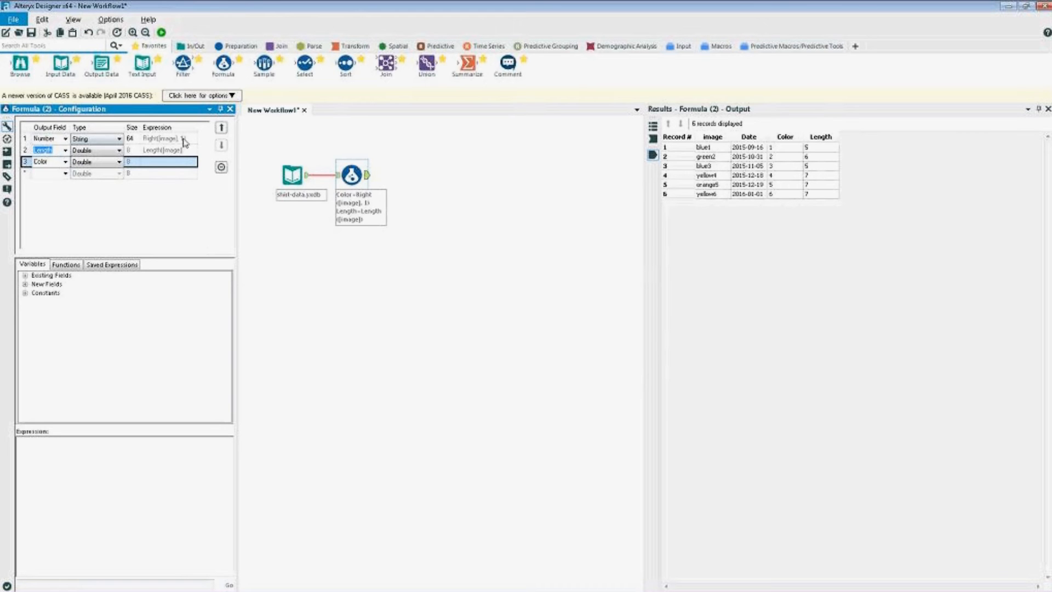
text(r)
Step: Insert the Left string function as the expression for the new Color output field
click(65, 265)
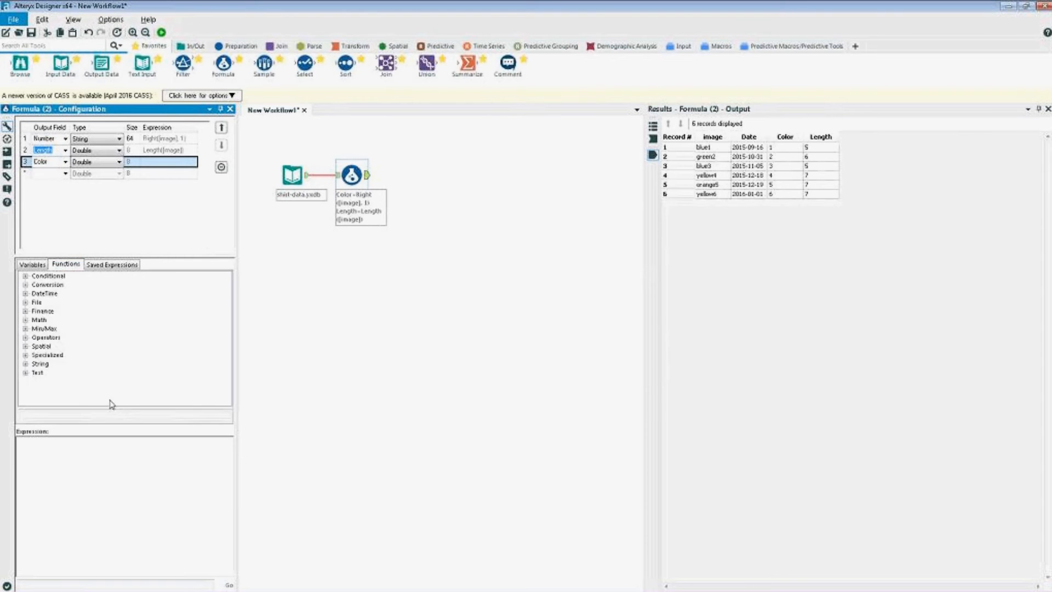
click(33, 265)
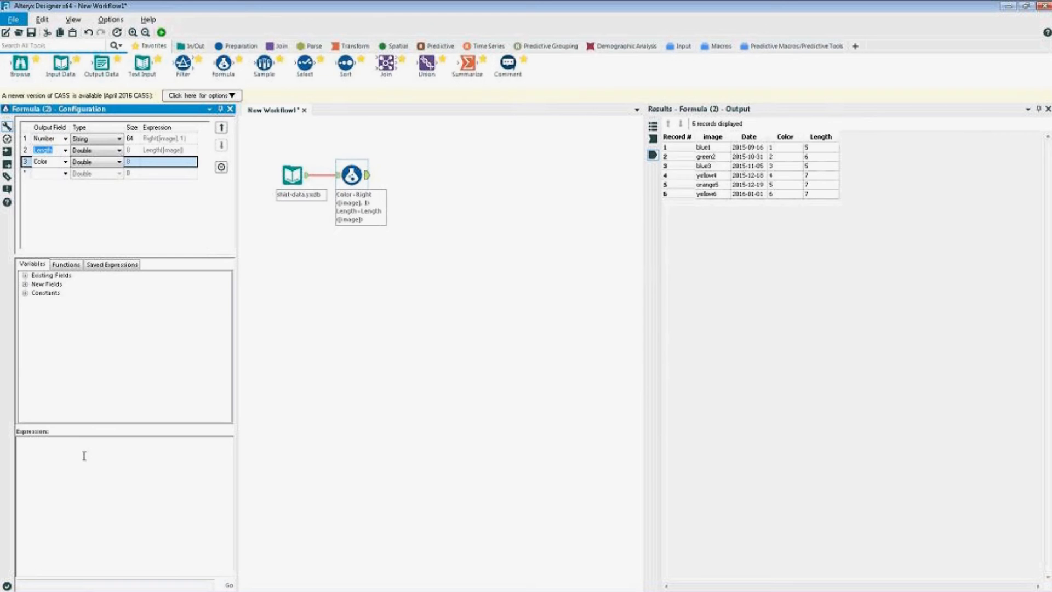
click(66, 264)
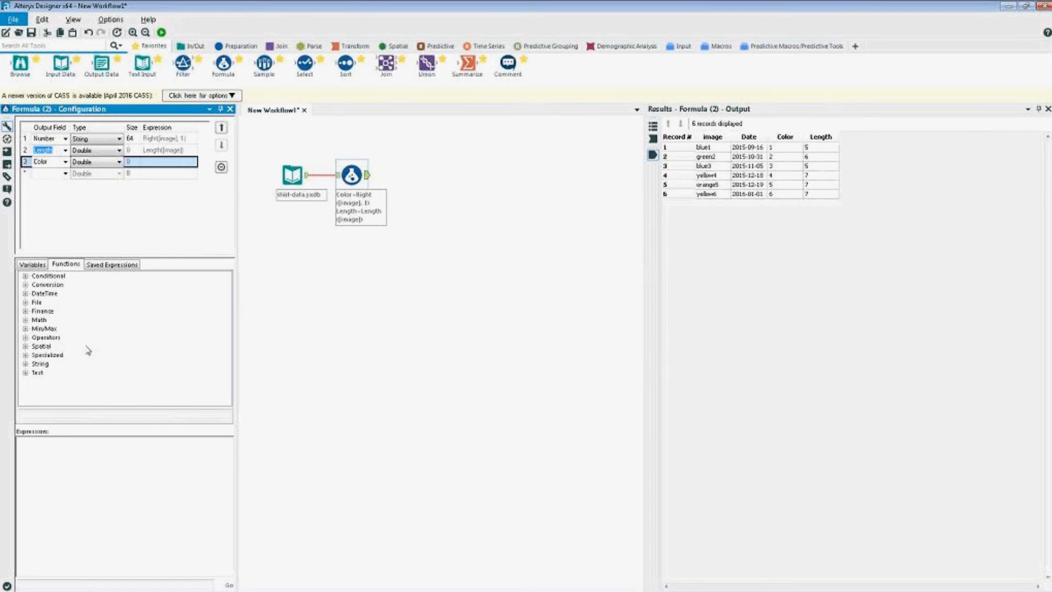
double_click(34, 363)
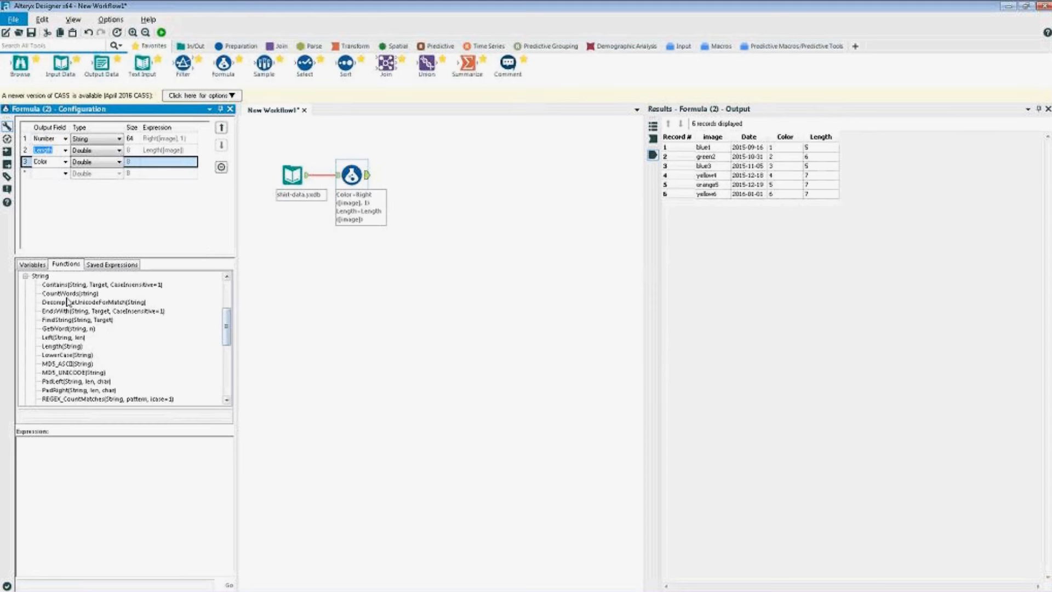
click(80, 338)
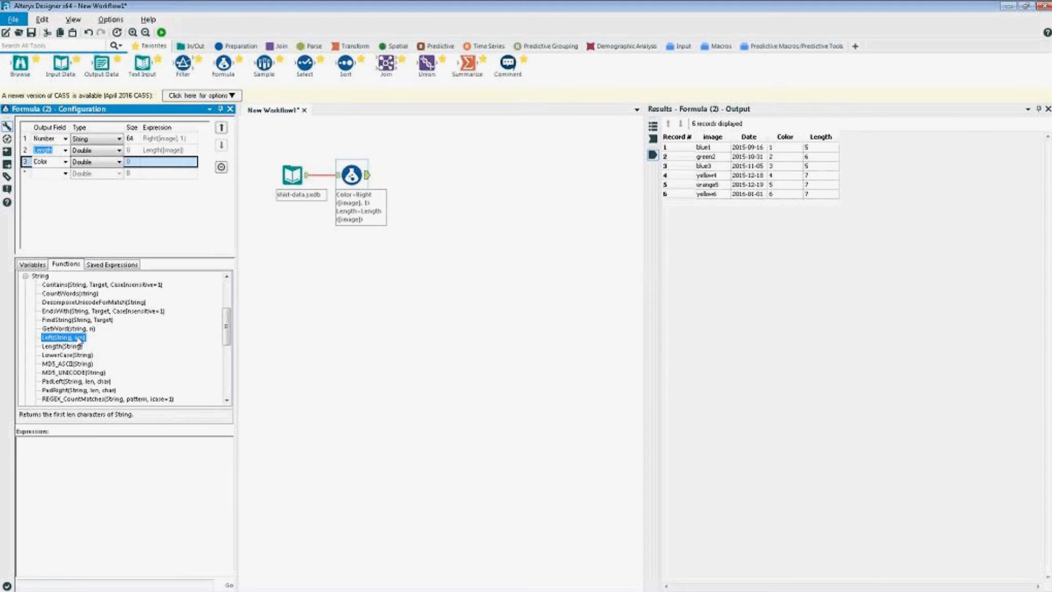
double_click(80, 338)
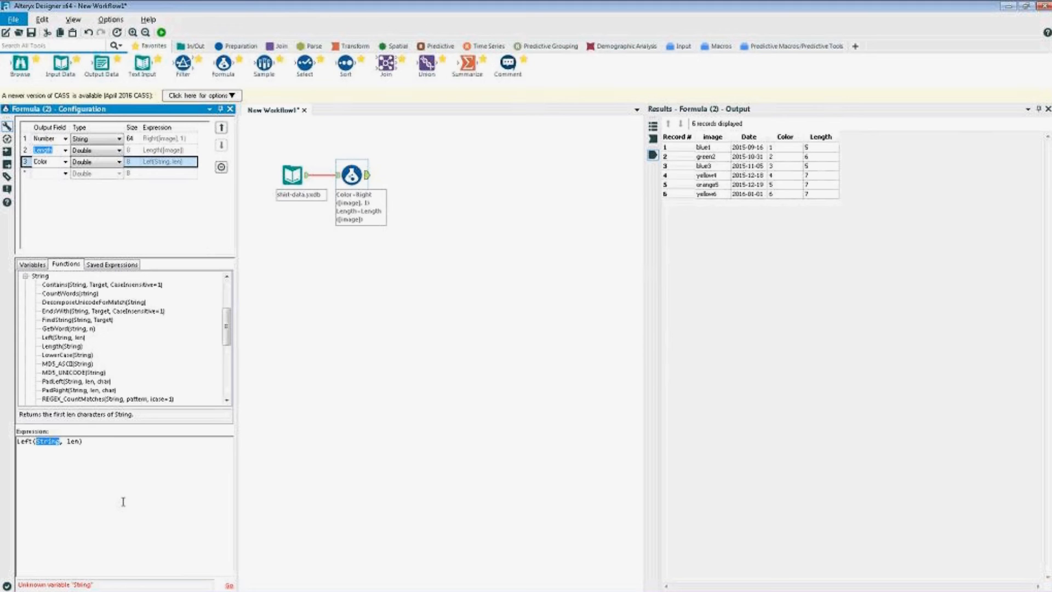
Step: Complete the Color field's expression as Left([image], [Length]-1) using the image and Length fields, and run the workflow
click(33, 265)
click(26, 275)
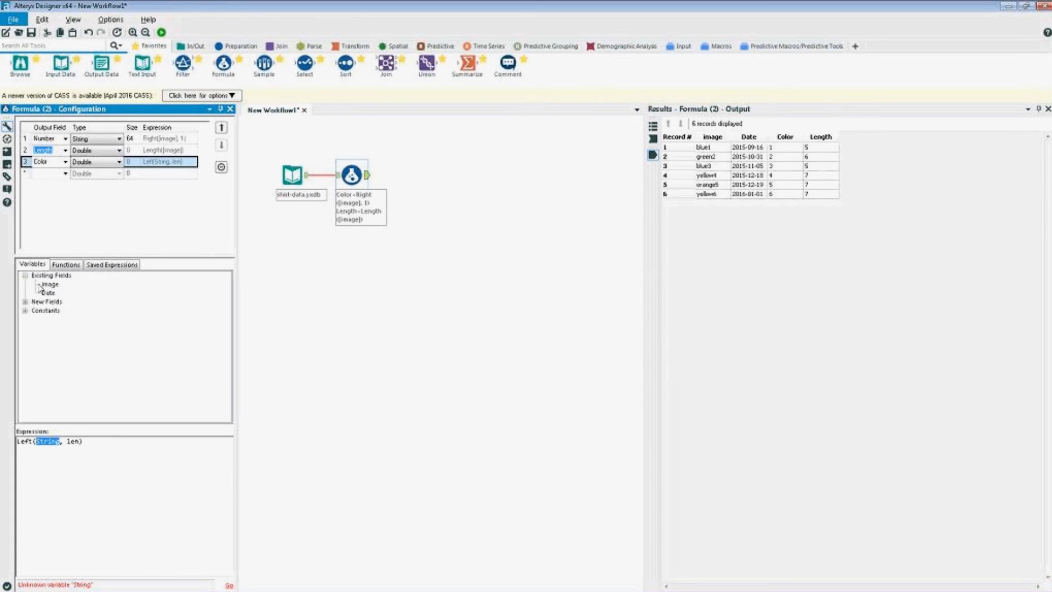
double_click(50, 284)
key(shift+Right)
key(shift+Right)
key(shift+Right)
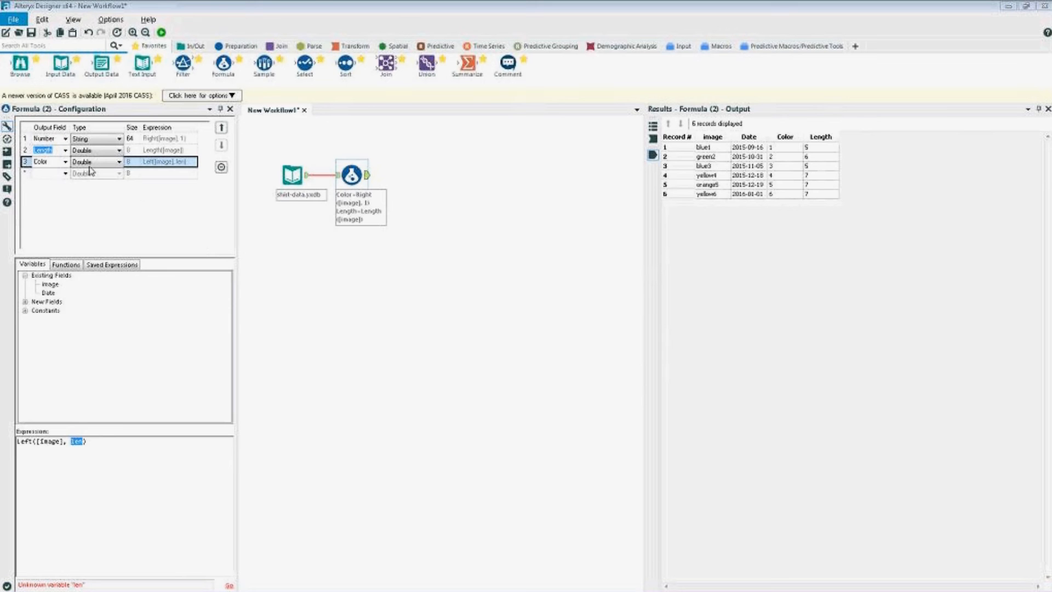
click(25, 301)
double_click(52, 319)
text(-1)
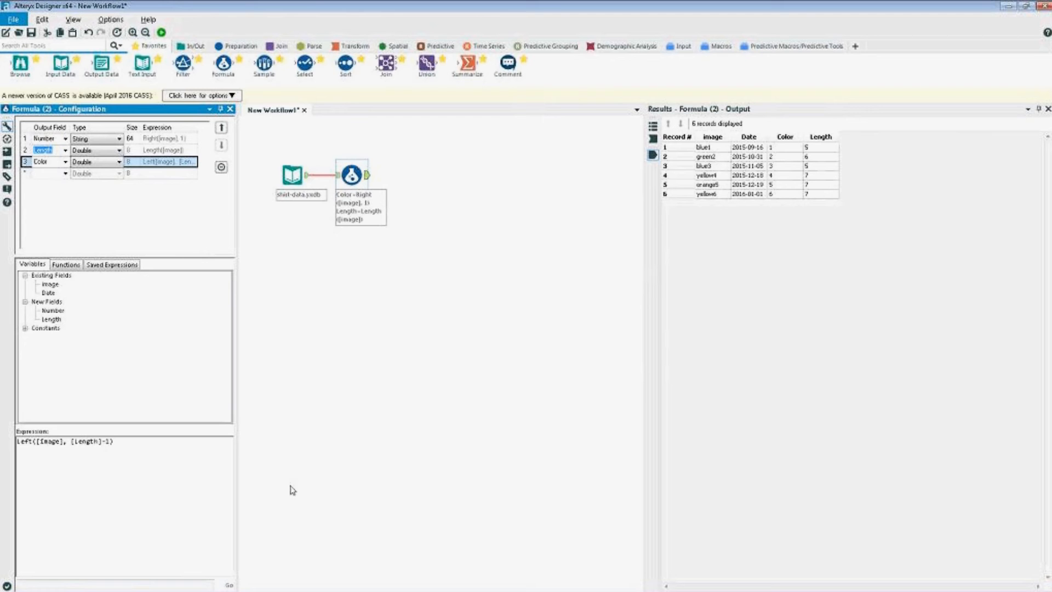
click(161, 32)
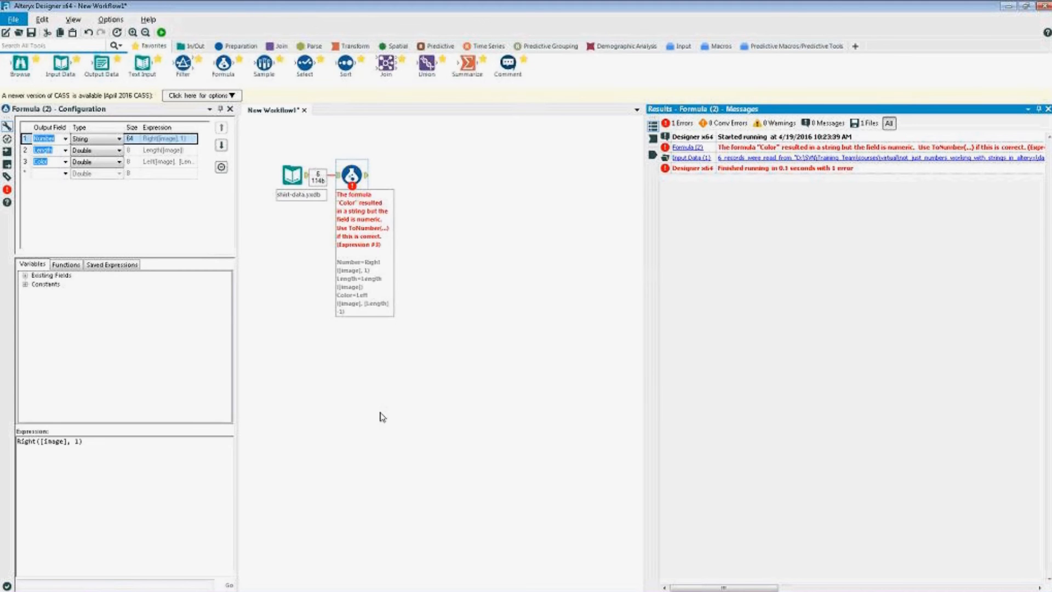
Step: Change the Color field's data type to V_String, then rerun the workflow and display the Formula tool's output records
click(96, 162)
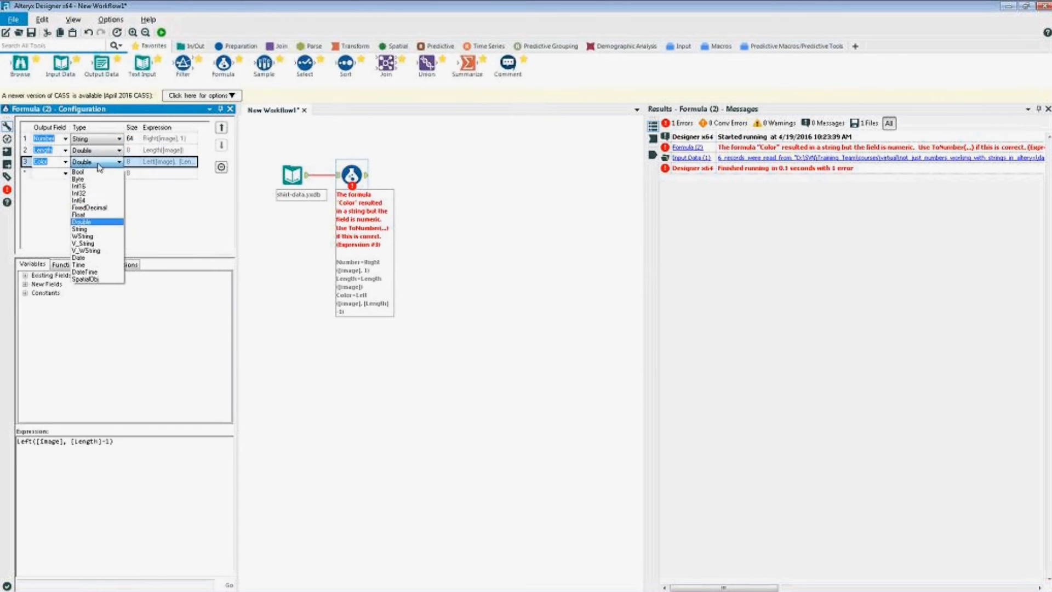
click(97, 244)
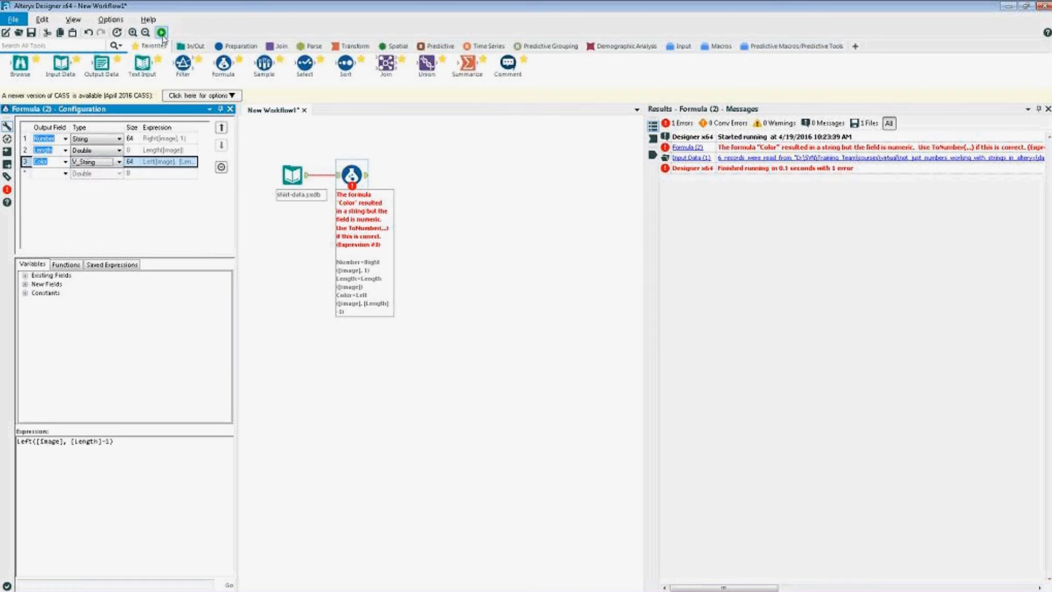
click(162, 32)
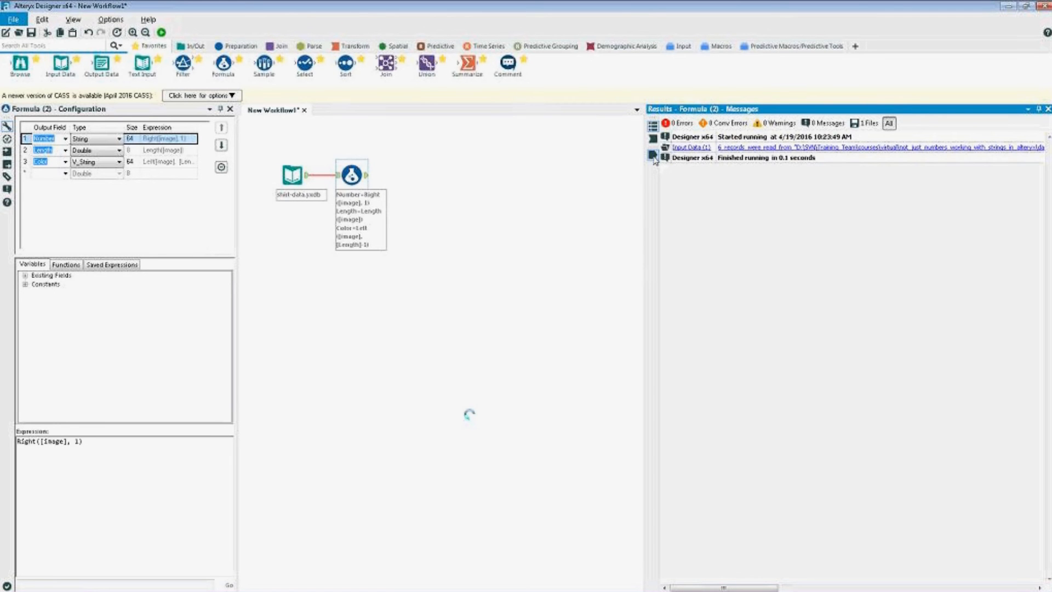
click(653, 156)
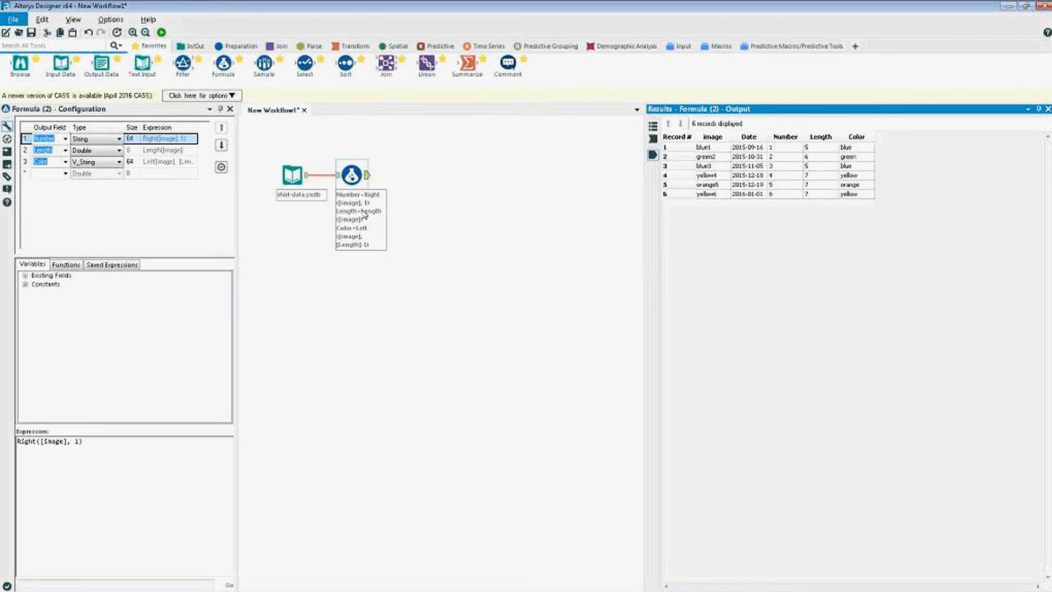
Step: Add a Select tool after the Formula tool, exclude the Length and Date fields, and run the workflow
drag(304, 63, 431, 175)
click(38, 187)
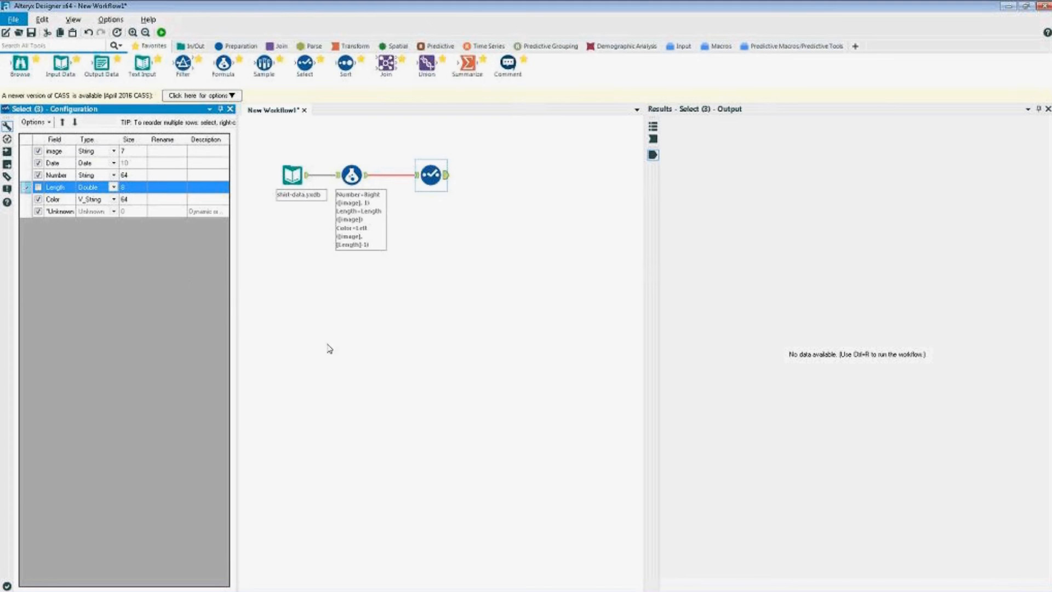
click(38, 163)
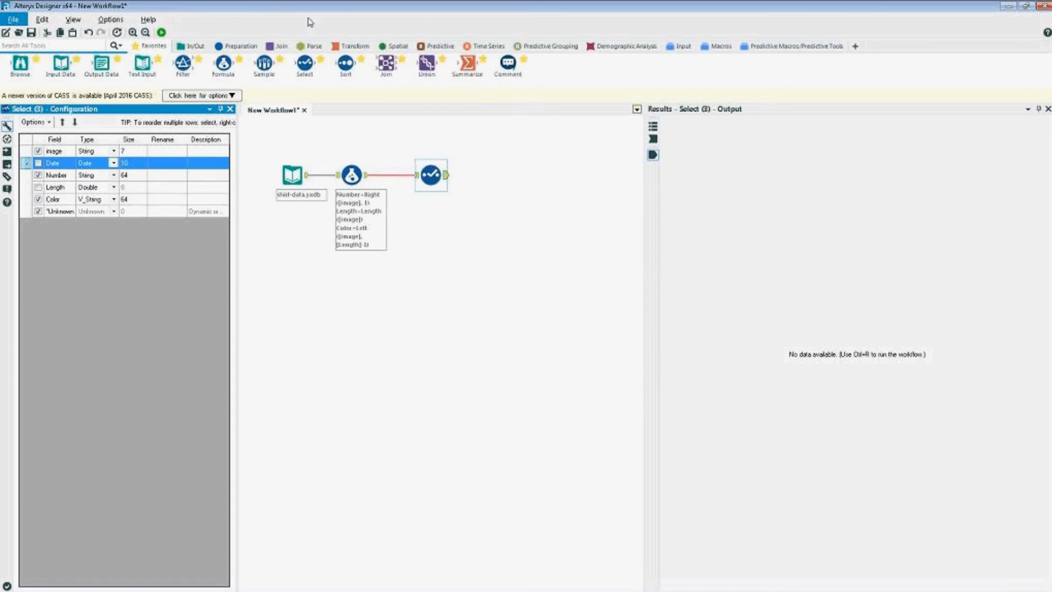
click(161, 32)
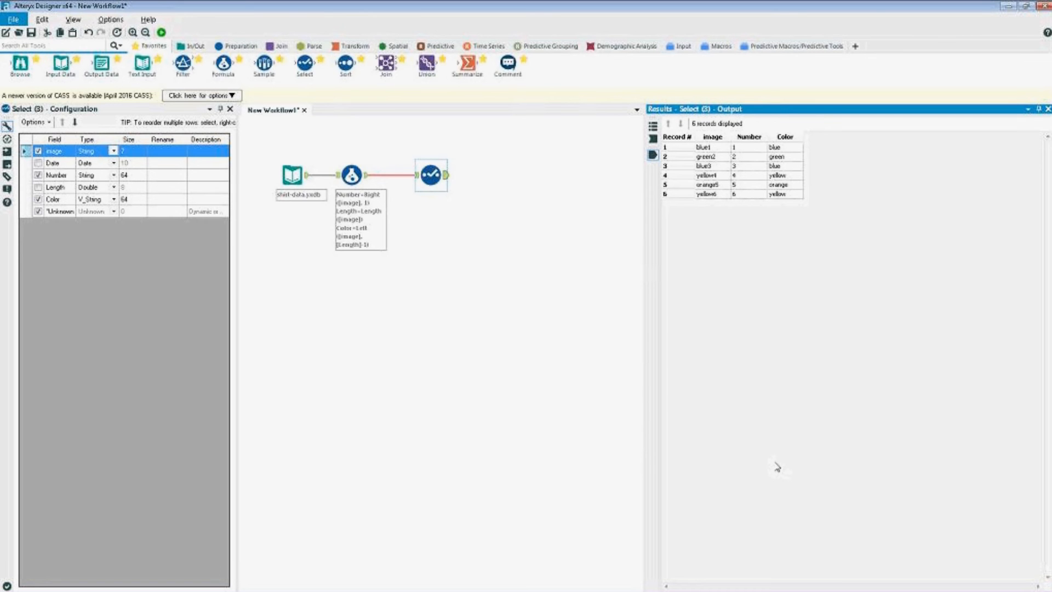
Step: Add a fourth expression row to the Formula tool that outputs to the existing image field
click(349, 176)
click(65, 173)
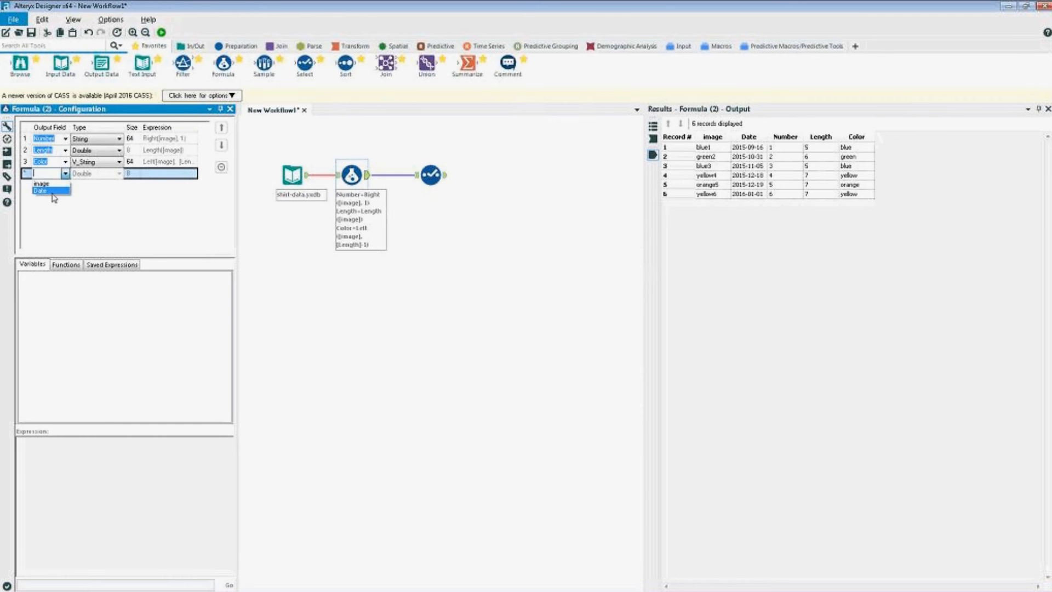
click(41, 183)
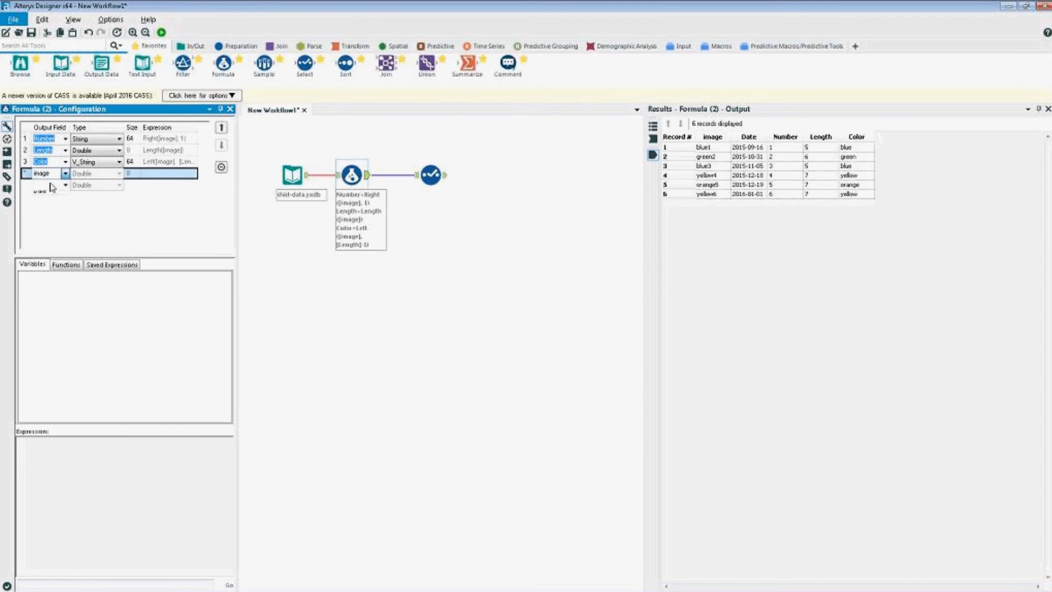
Step: Browse the string functions for the image expression and read the description of ReverseString
click(66, 264)
click(26, 364)
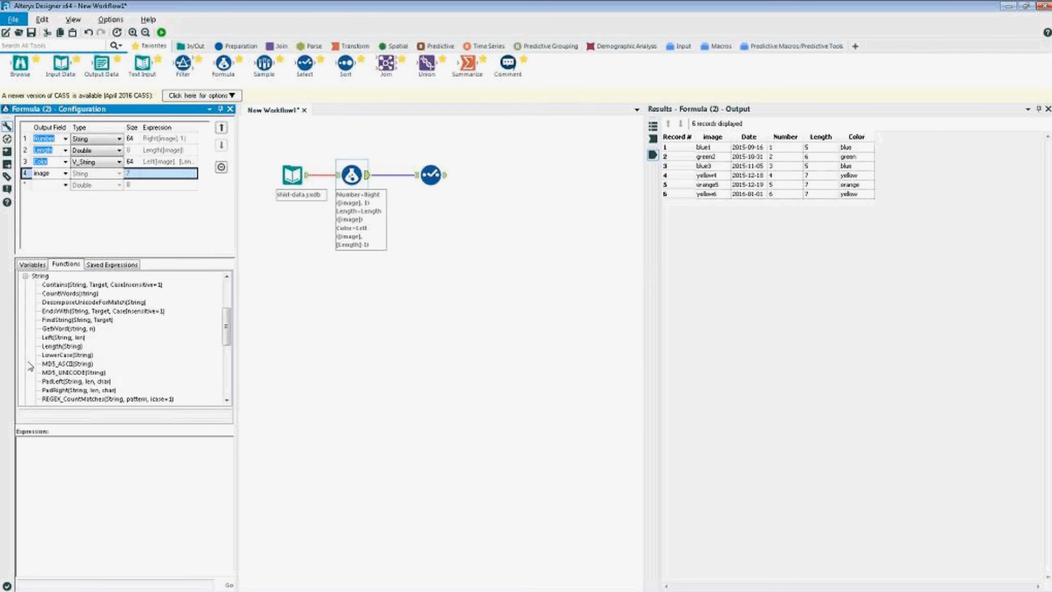
scroll(101, 395, down, 3)
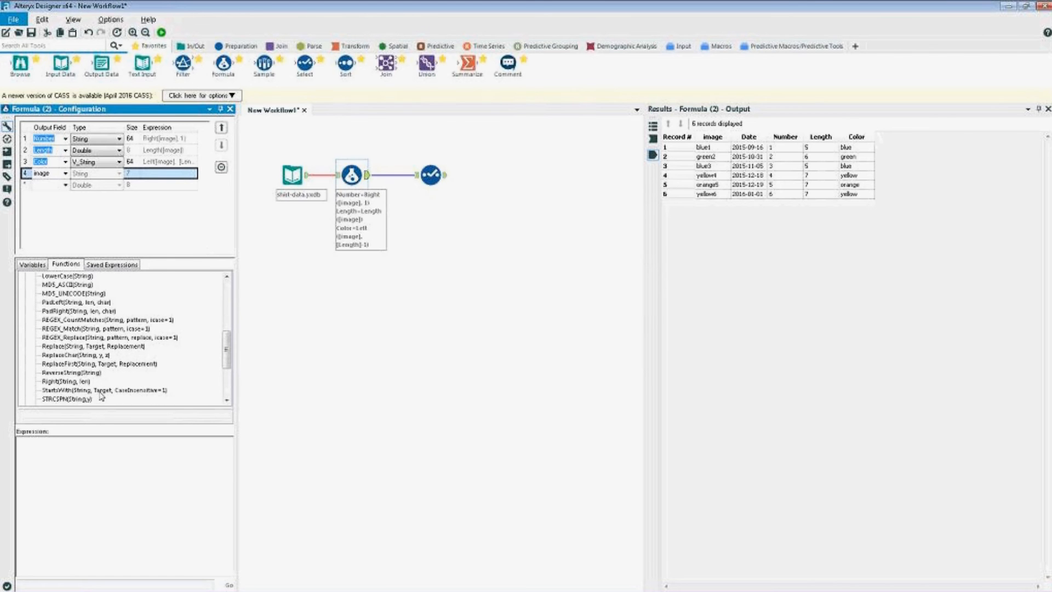
click(87, 376)
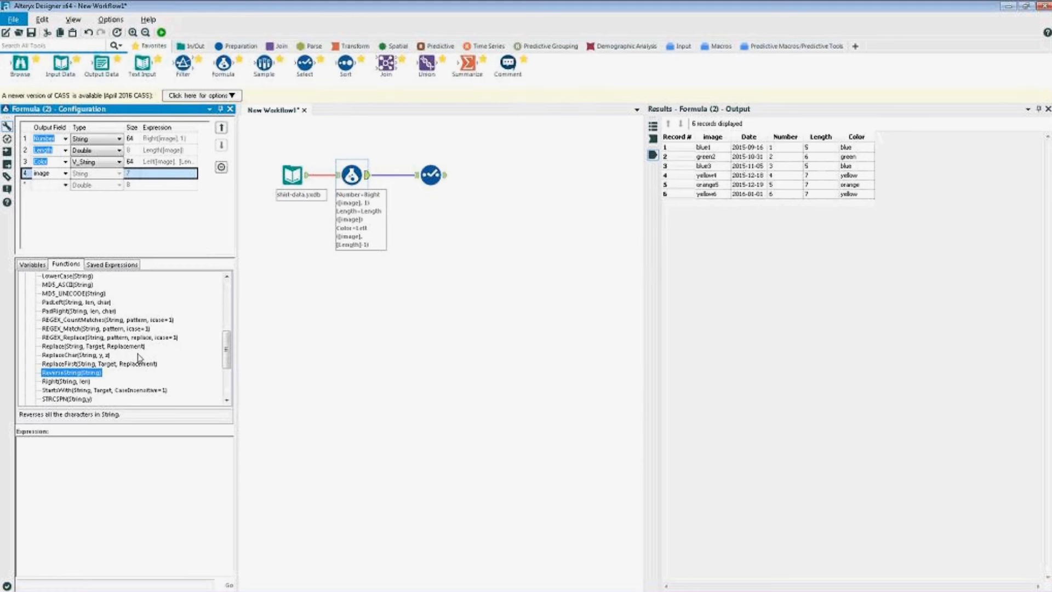
scroll(137, 364, up, 4)
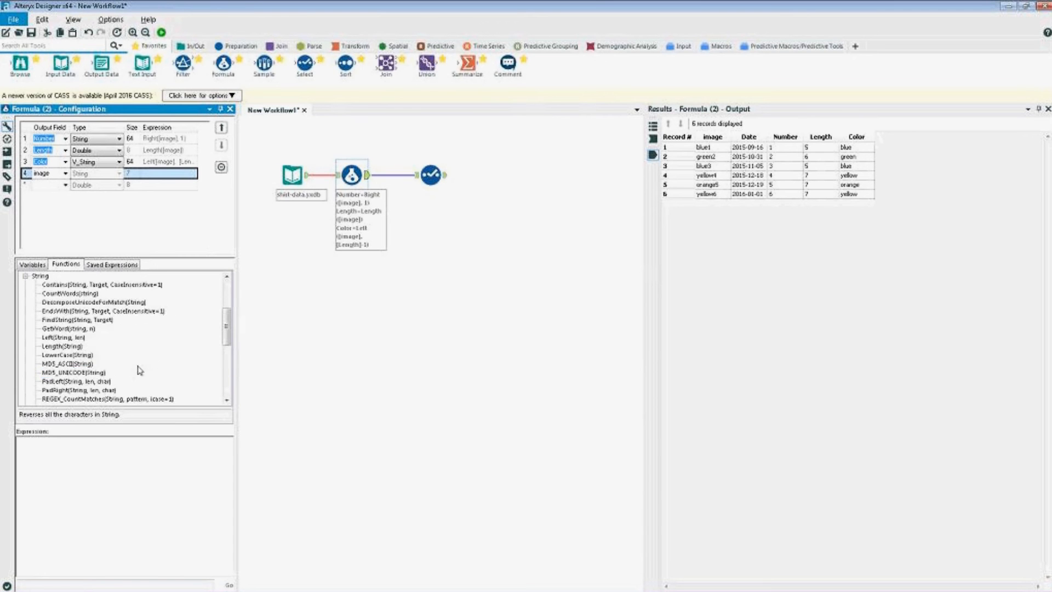
scroll(74, 378, down, 3)
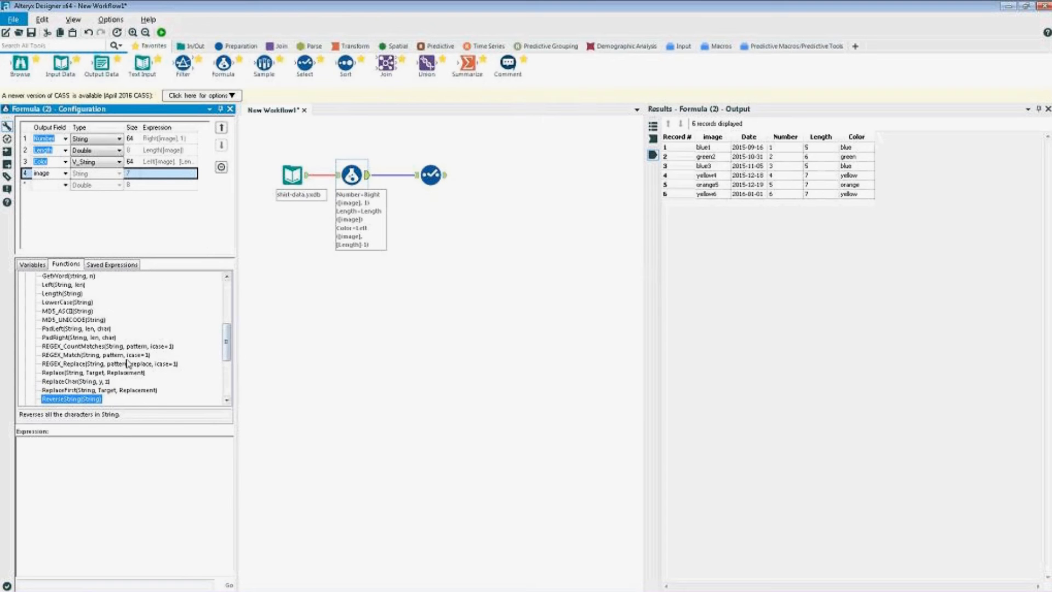
click(226, 298)
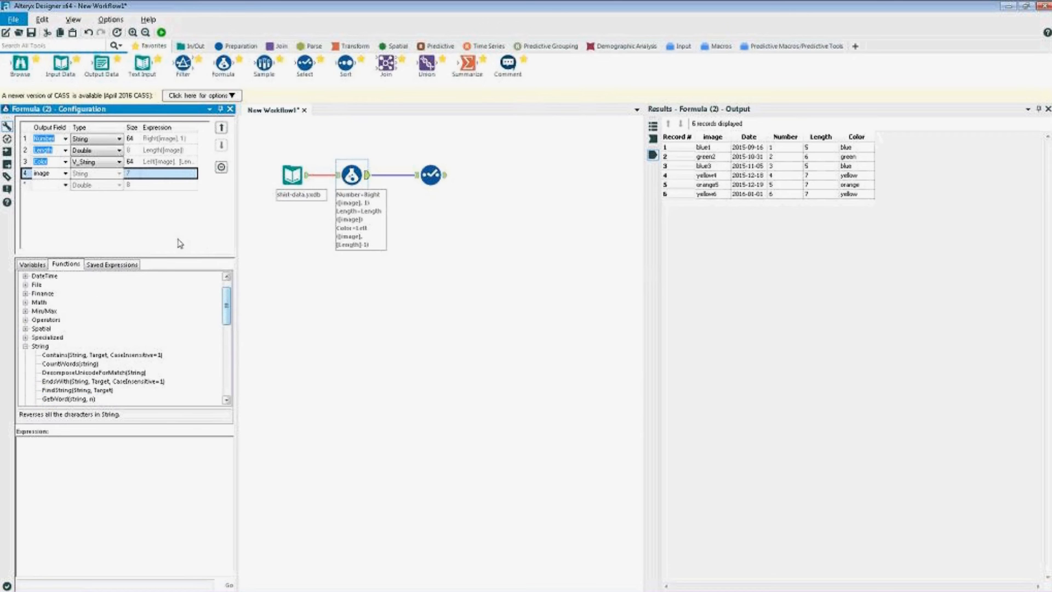
Step: Remove the fourth expression row, which outputs to image, from the Formula tool and switch to the exercise slides
click(221, 166)
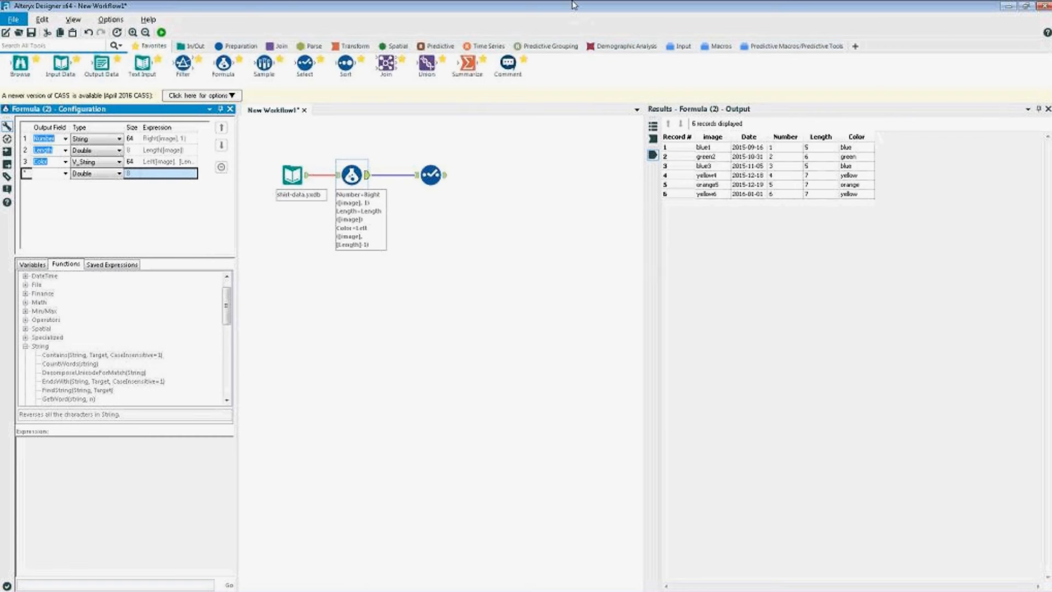
click(1007, 6)
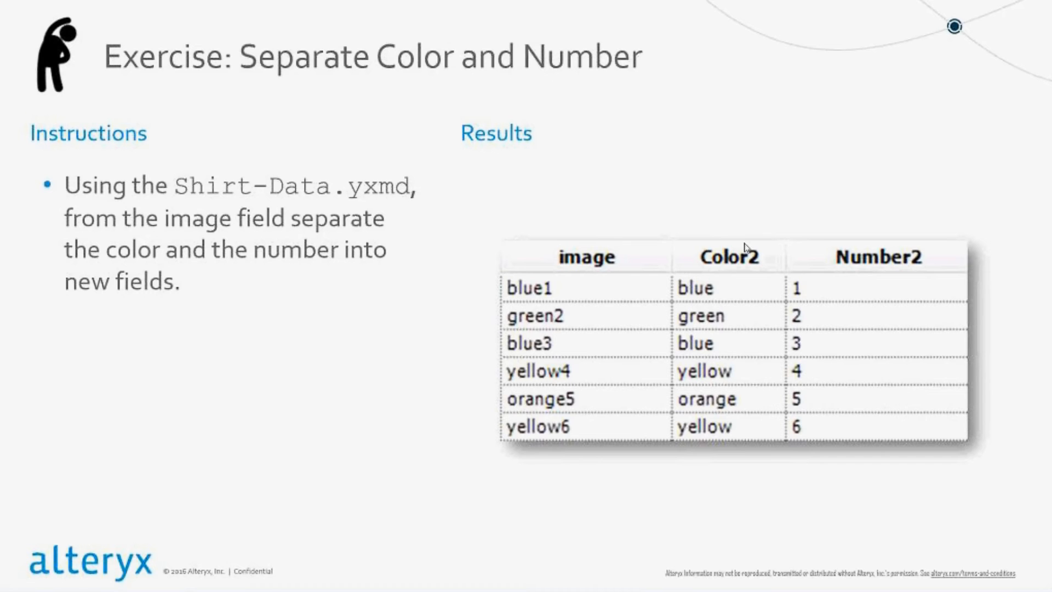
click(313, 359)
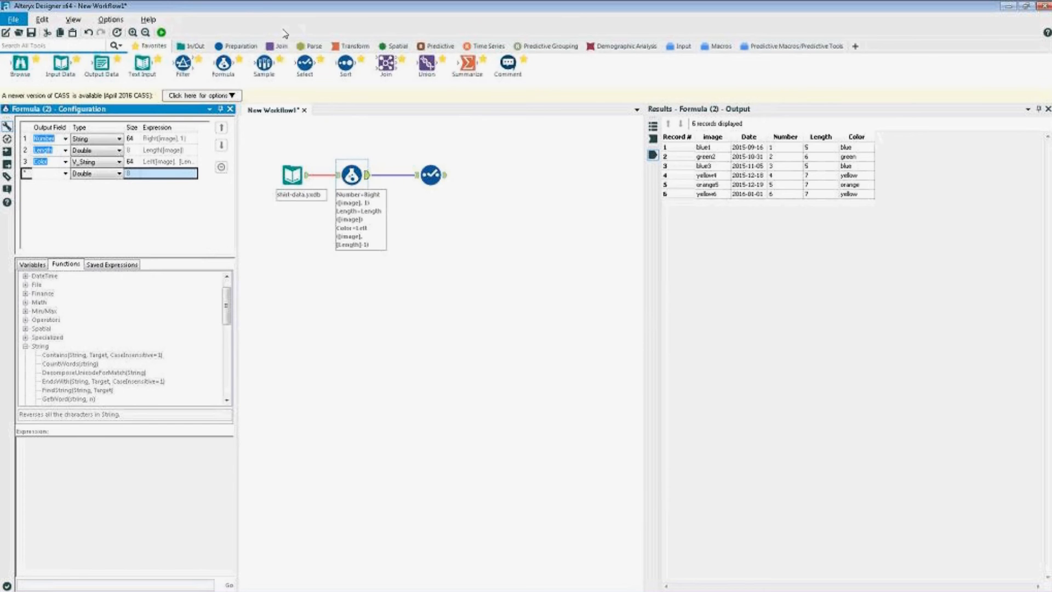
Step: Create a new blank workflow, shrink the window to read the exercise instructions beside it, and maximize it again
key(ctrl+n)
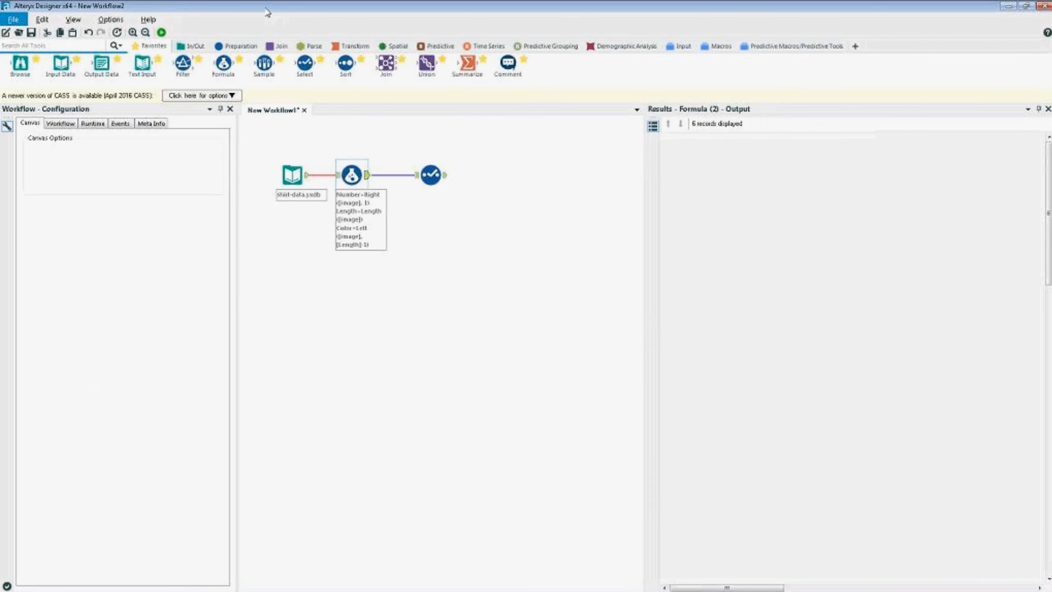
drag(250, 5, 871, 28)
drag(872, 296, 843, 590)
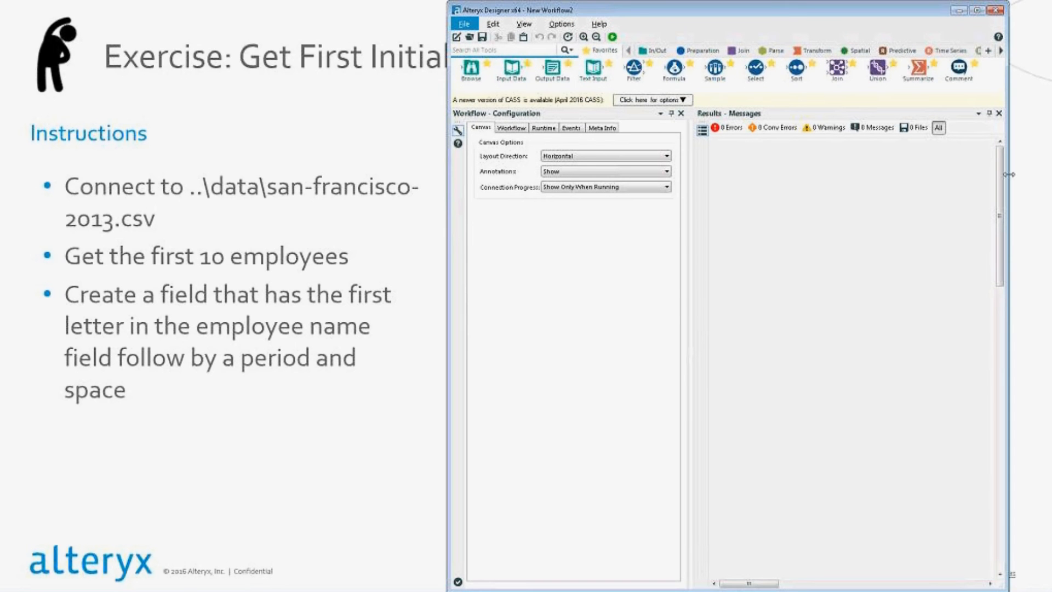
click(976, 10)
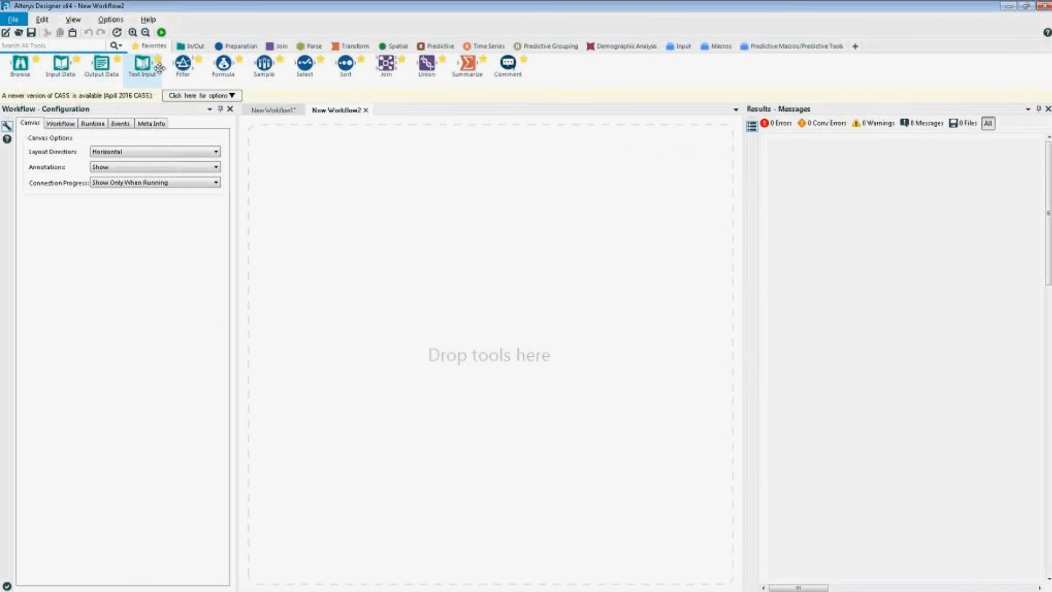
Step: Add an Input Data tool to the empty canvas and connect it to san-francisco-2013.csv from the Basics 3 data folder
drag(60, 63, 302, 189)
drag(283, 6, 431, 59)
double_click(431, 59)
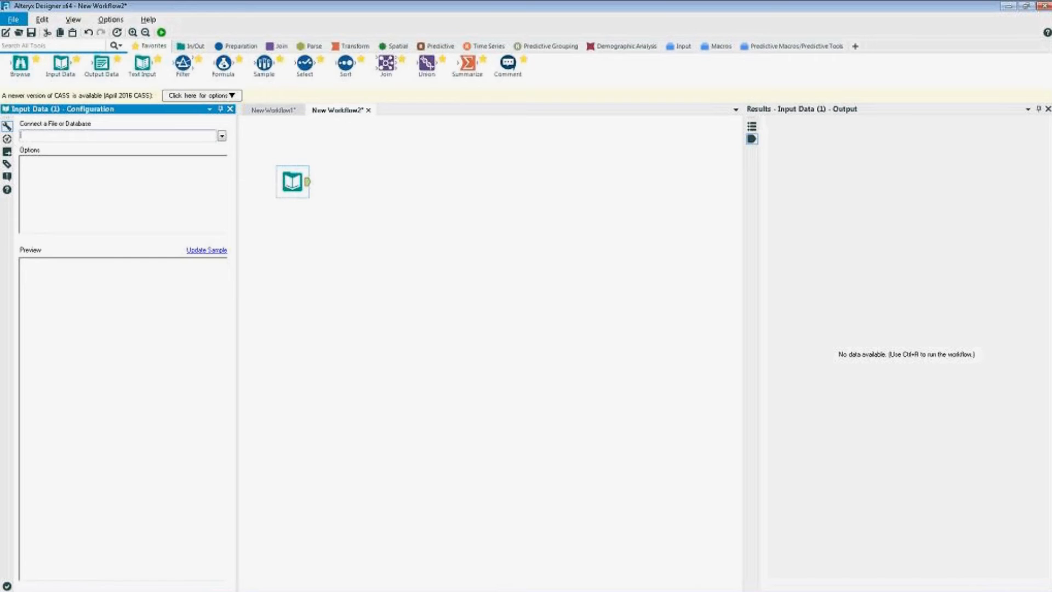
click(222, 135)
click(202, 150)
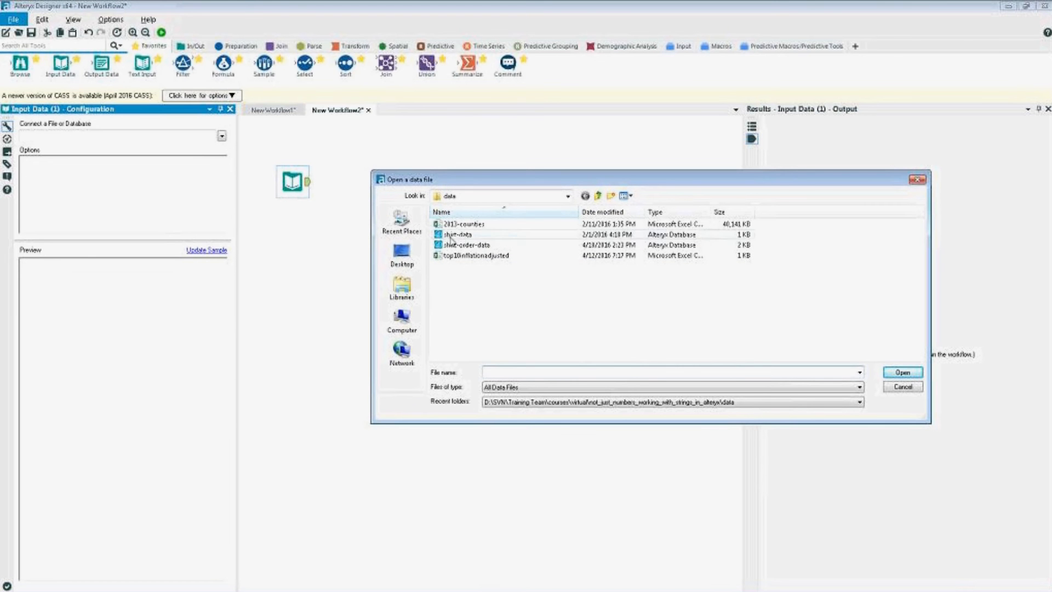
click(401, 221)
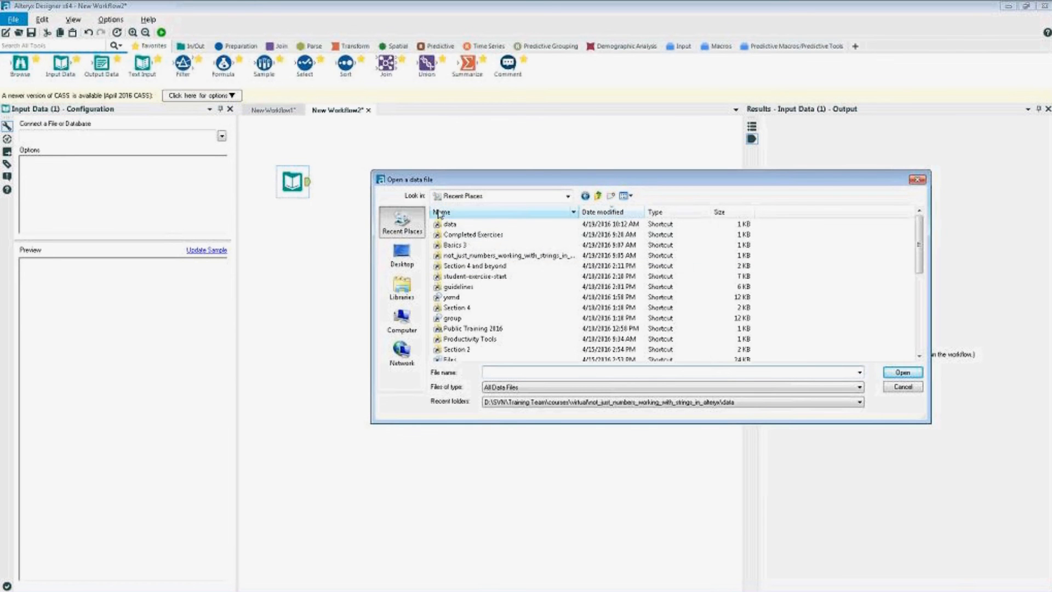
double_click(465, 249)
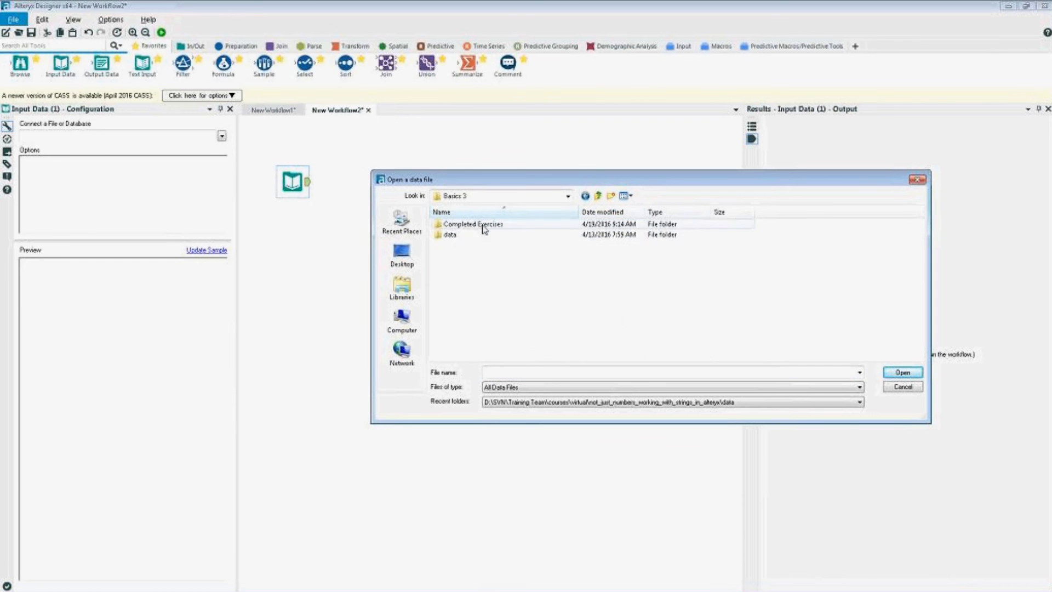
double_click(485, 234)
double_click(484, 225)
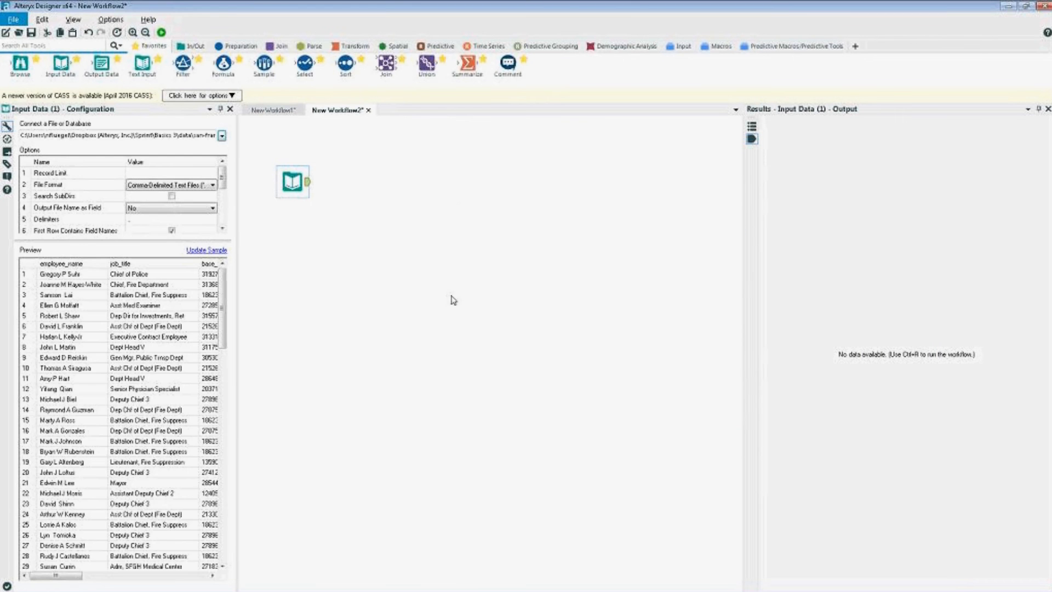
click(454, 300)
click(284, 175)
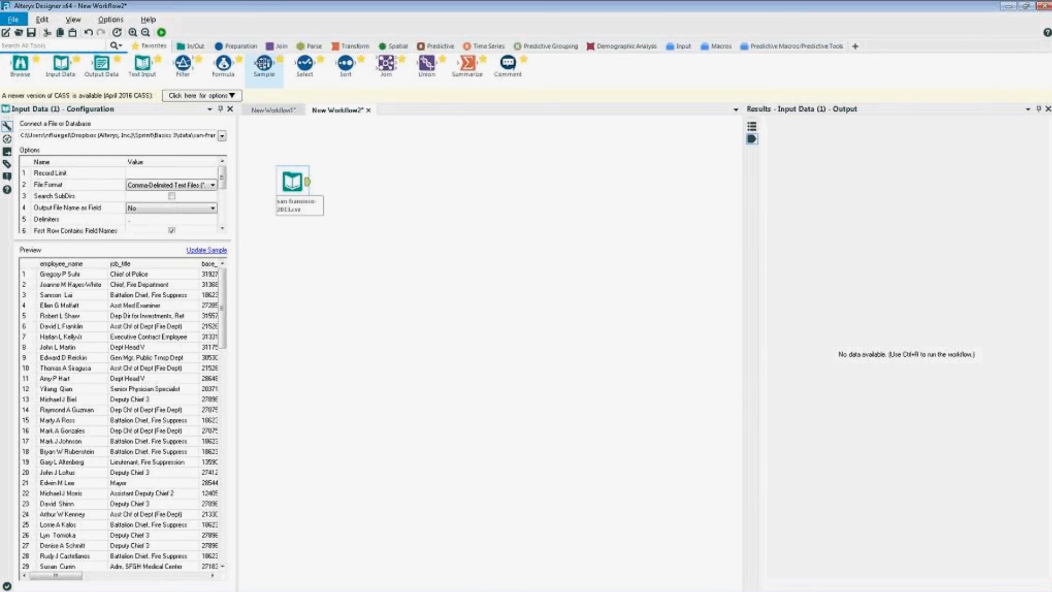
Step: Add a Sample tool after the Input Data tool, keep the first 10 records, then run the workflow and display its output
drag(263, 68, 356, 183)
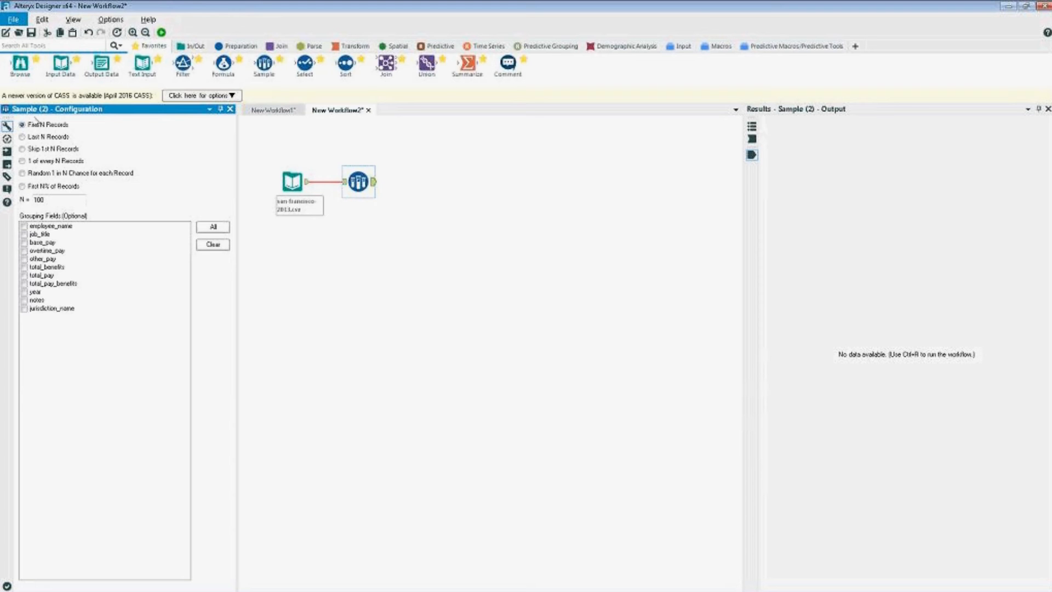
click(50, 199)
key(BackSpace)
click(357, 275)
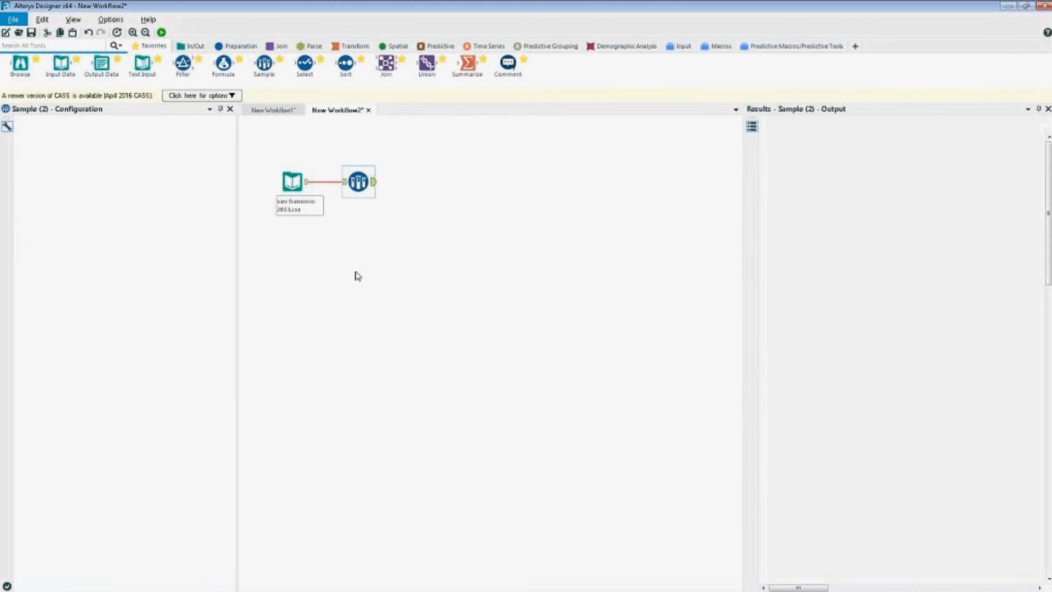
click(161, 32)
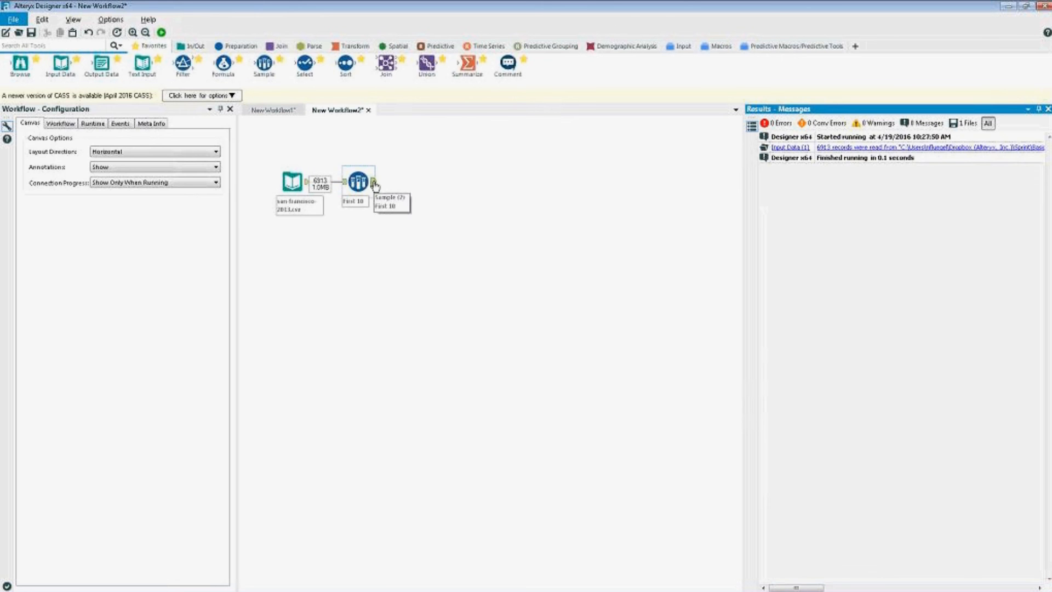
click(357, 181)
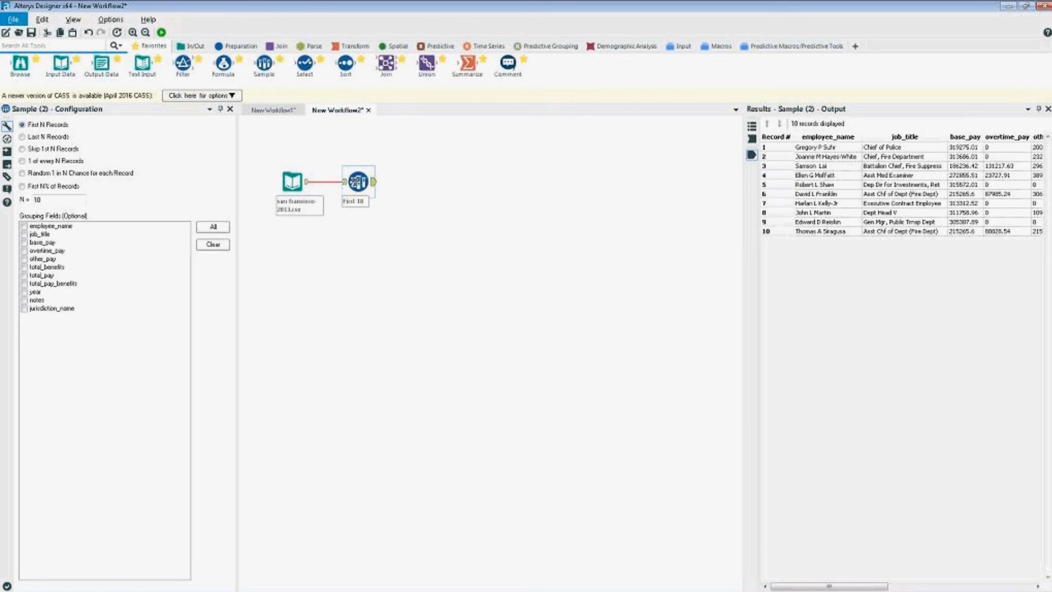
Step: Delete the Sample tool from the workflow
right_click(357, 181)
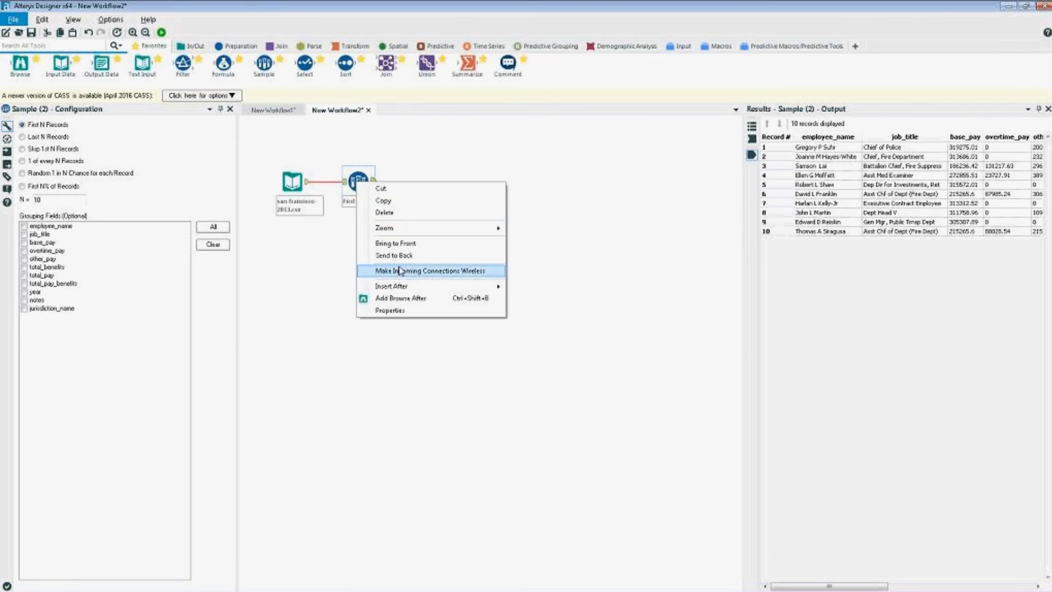
click(384, 212)
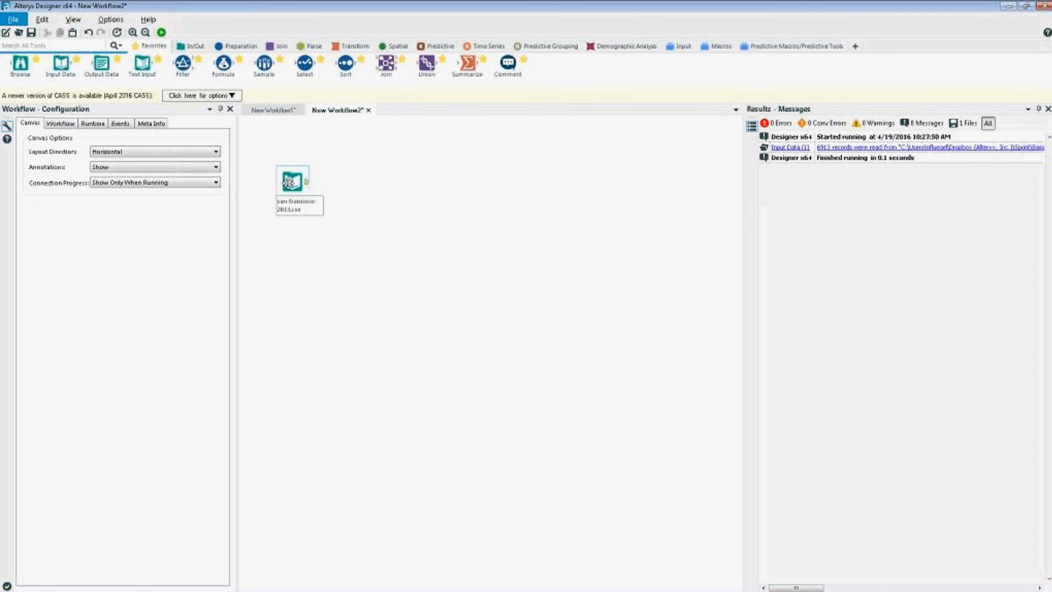
Step: Set the Input Data tool's Record Limit to 10, then run the workflow and display the tool's output records
click(292, 182)
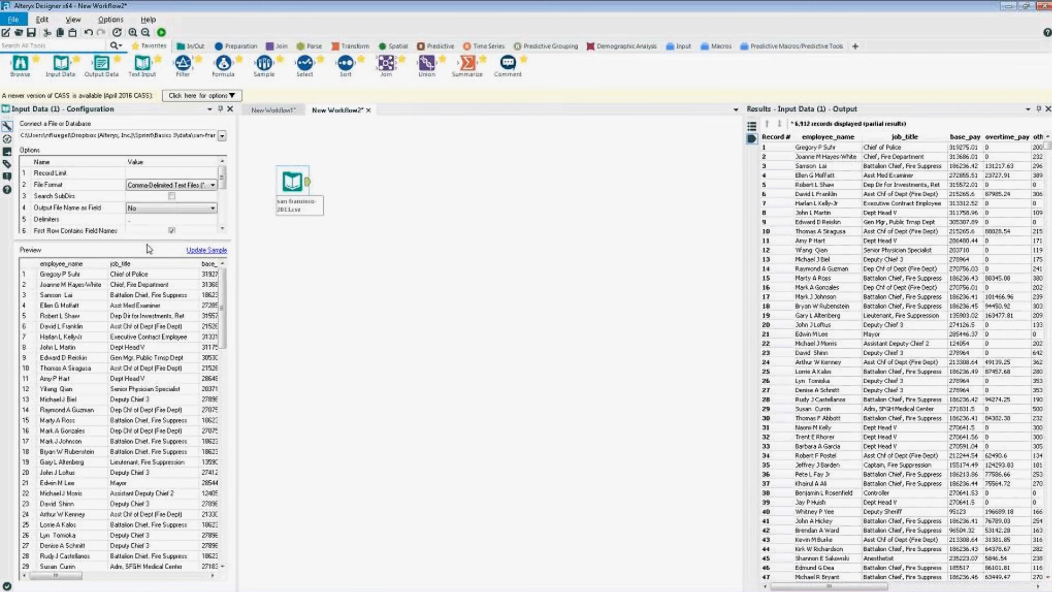
drag(150, 240, 151, 290)
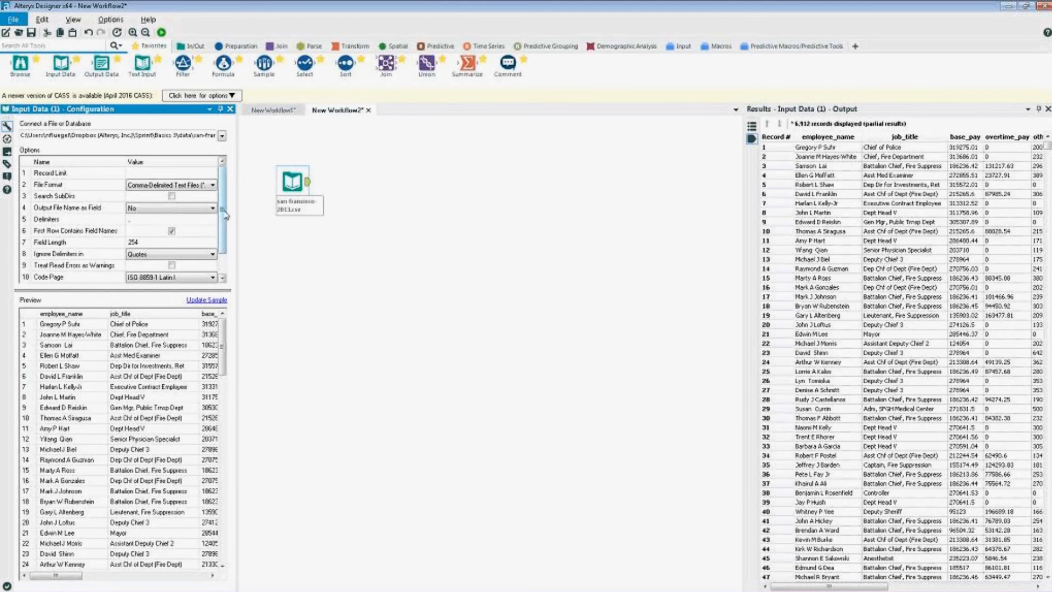
drag(223, 217, 223, 239)
scroll(223, 249, up, 2)
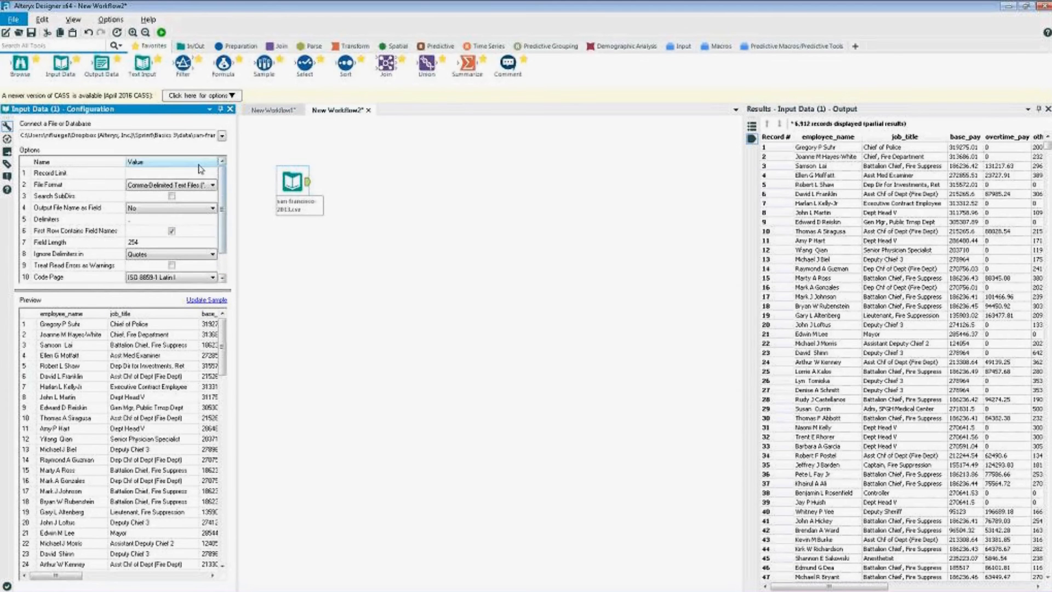
click(150, 173)
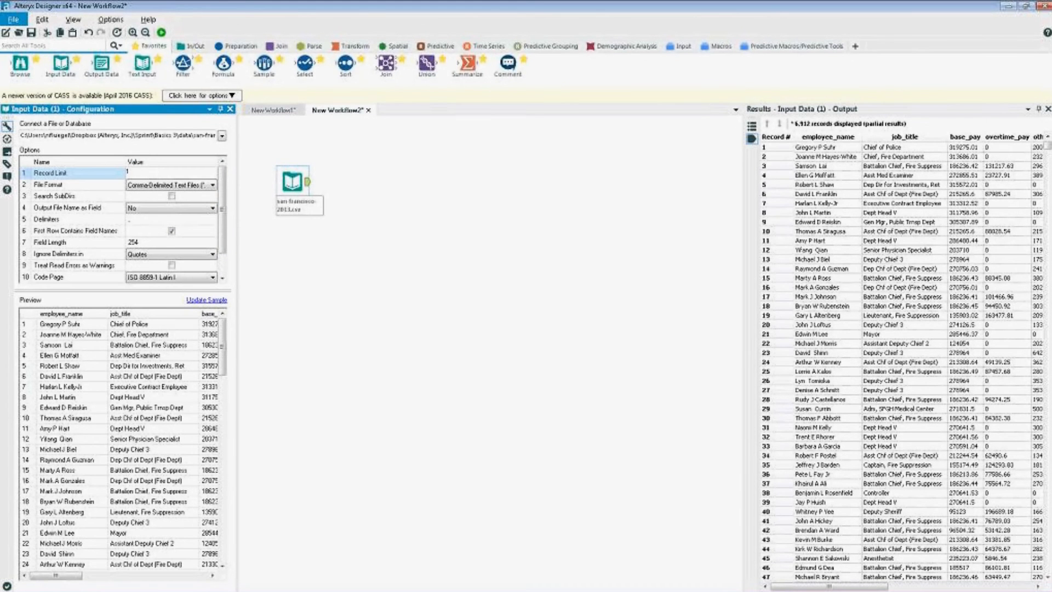
click(370, 286)
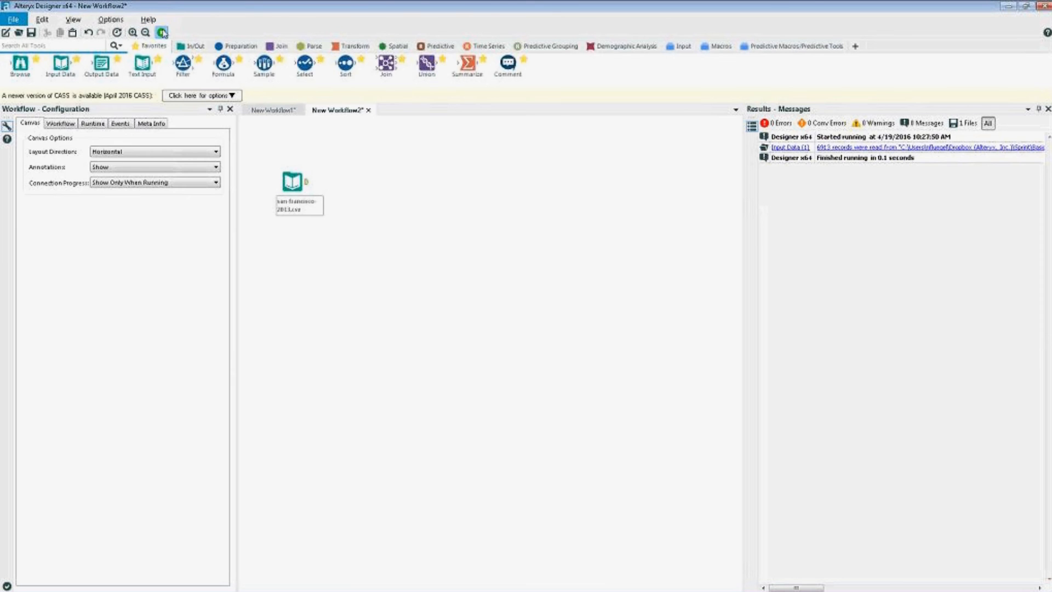
click(161, 32)
click(302, 186)
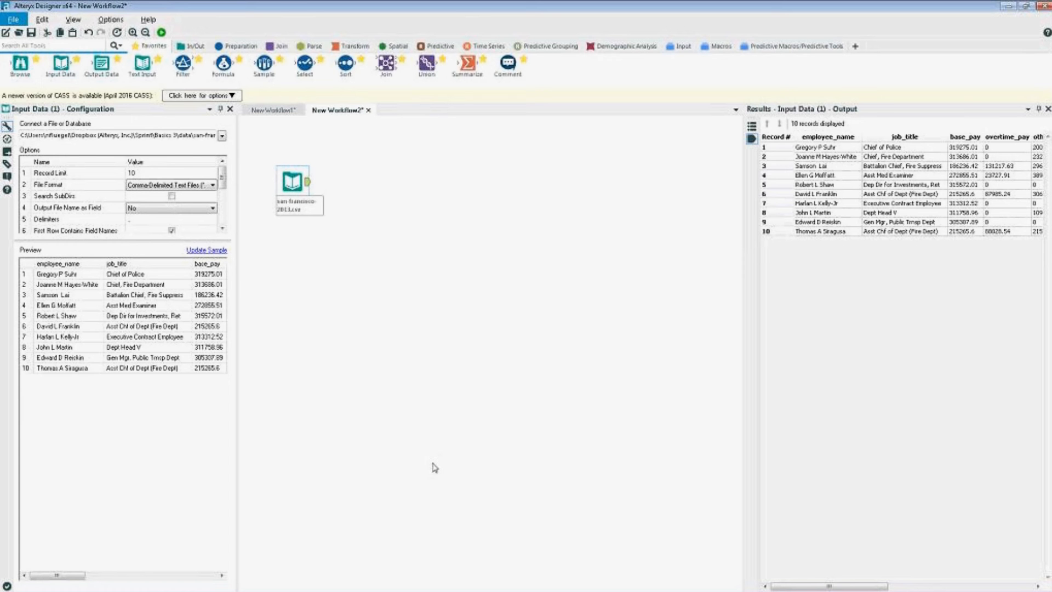
Step: Add a Select tool after the Input Data tool and exclude the base_pay and overtime_pay fields
drag(305, 64, 347, 184)
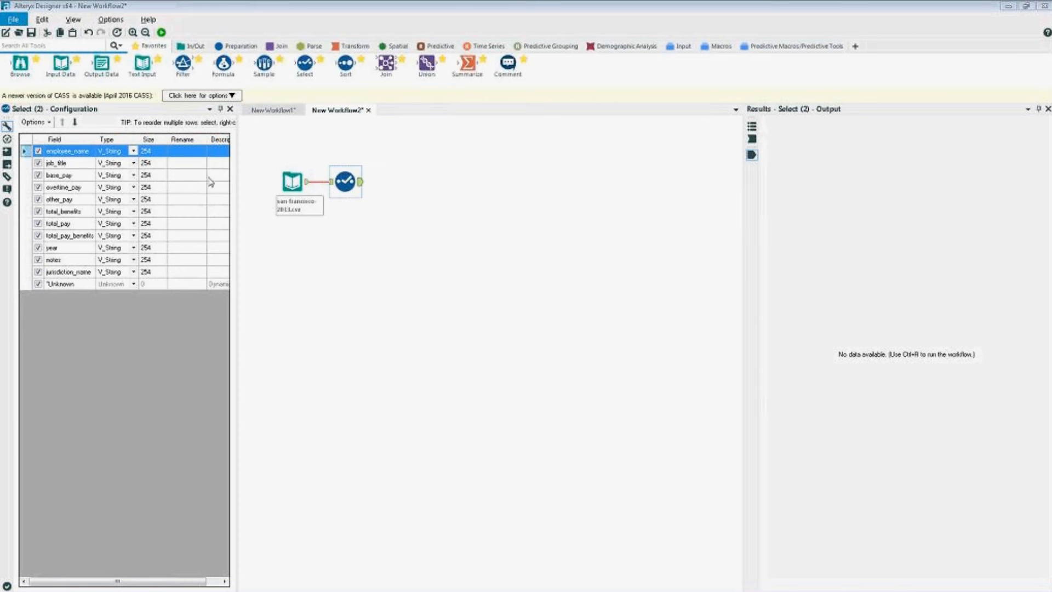
click(38, 176)
click(38, 188)
click(38, 200)
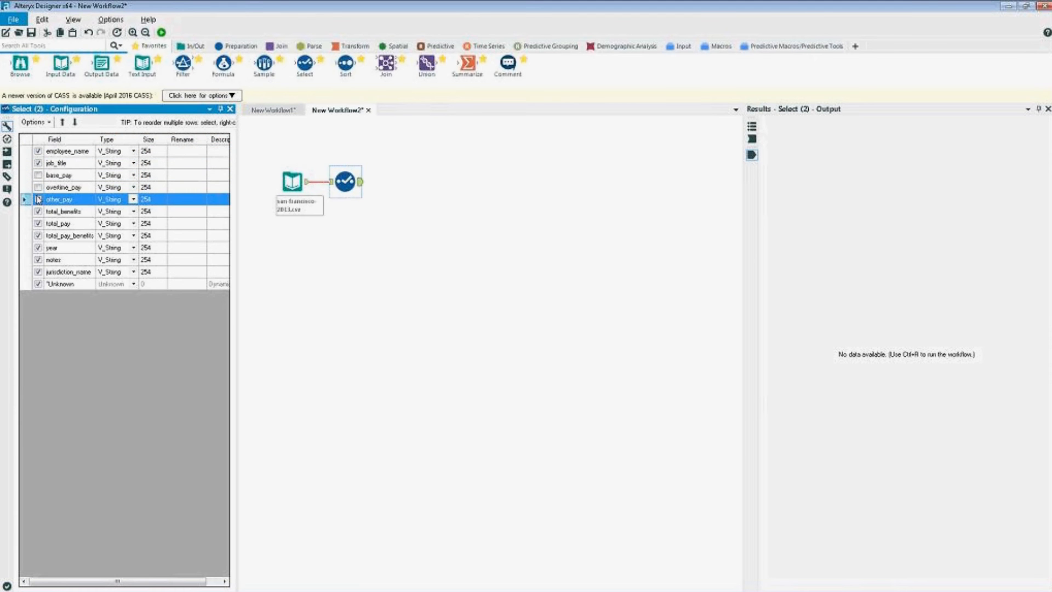
click(38, 210)
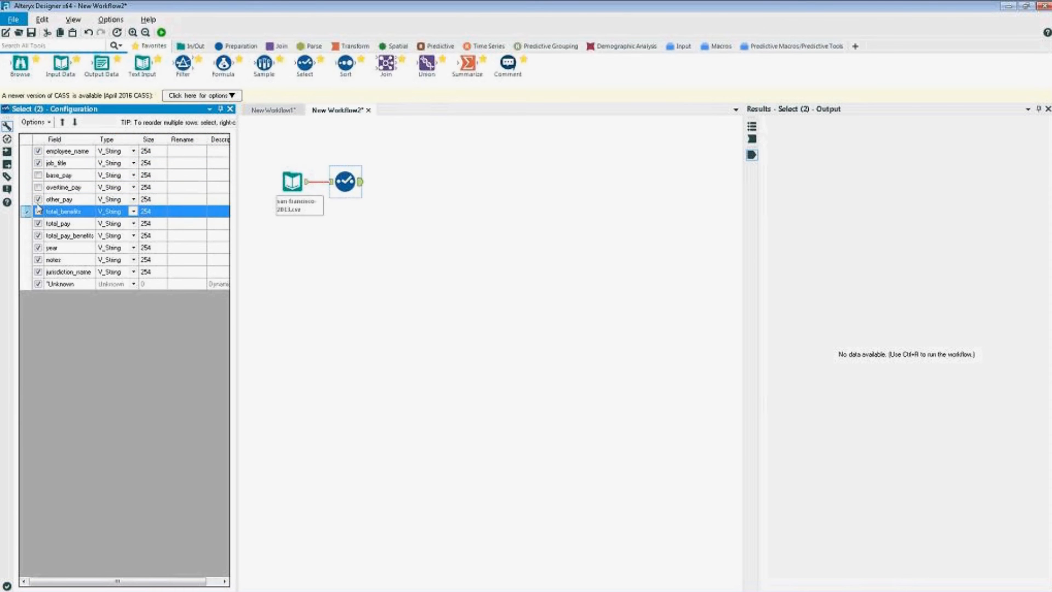
Step: Deselect all fields in the Select tool at once
click(34, 122)
mouse_move(56, 135)
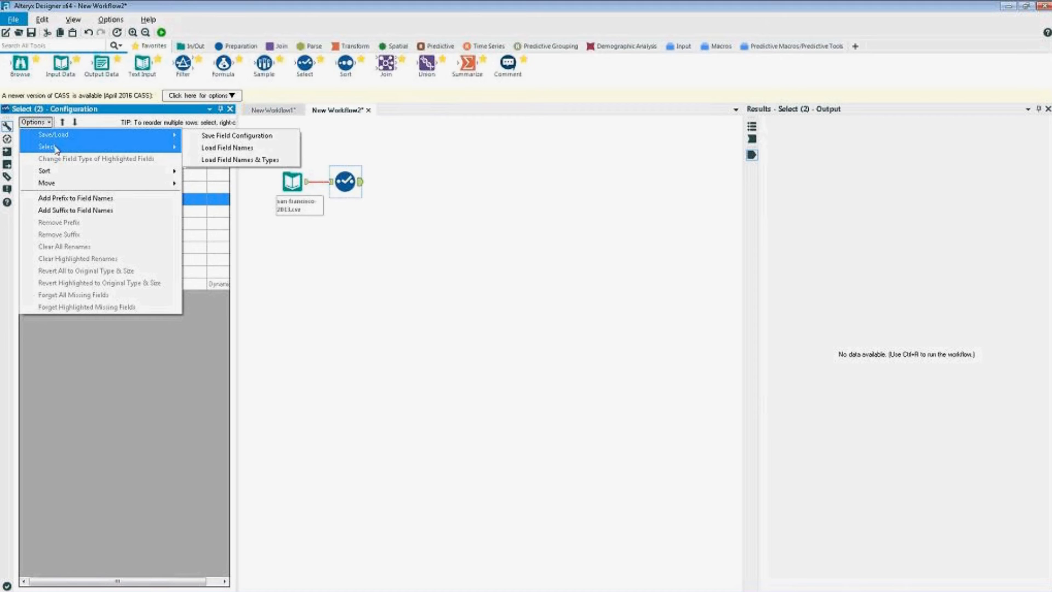
click(206, 160)
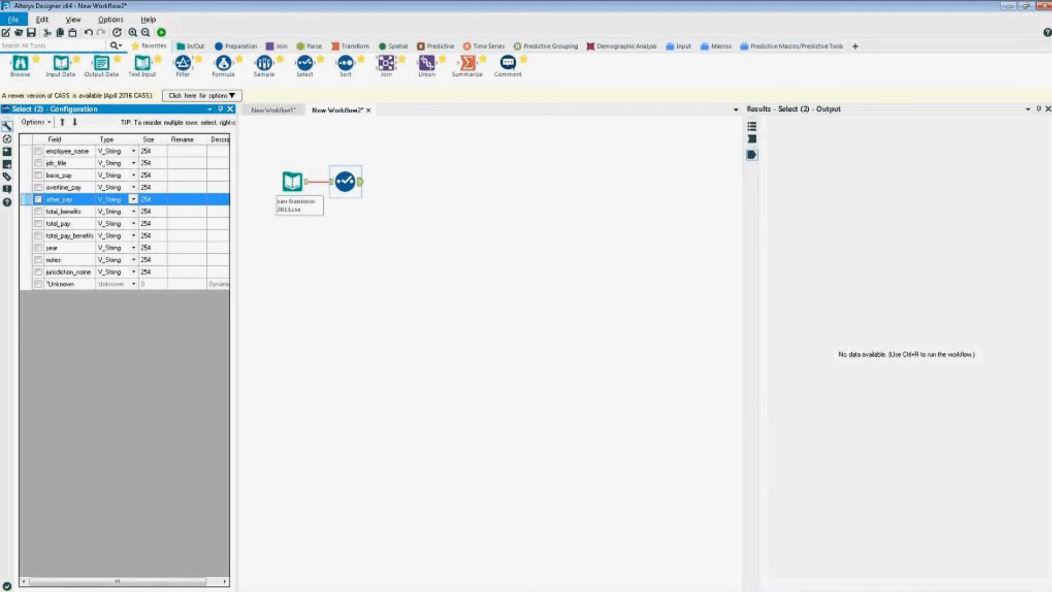
Step: Include only the employee_name field in the Select tool and run the workflow
click(34, 122)
mouse_move(47, 147)
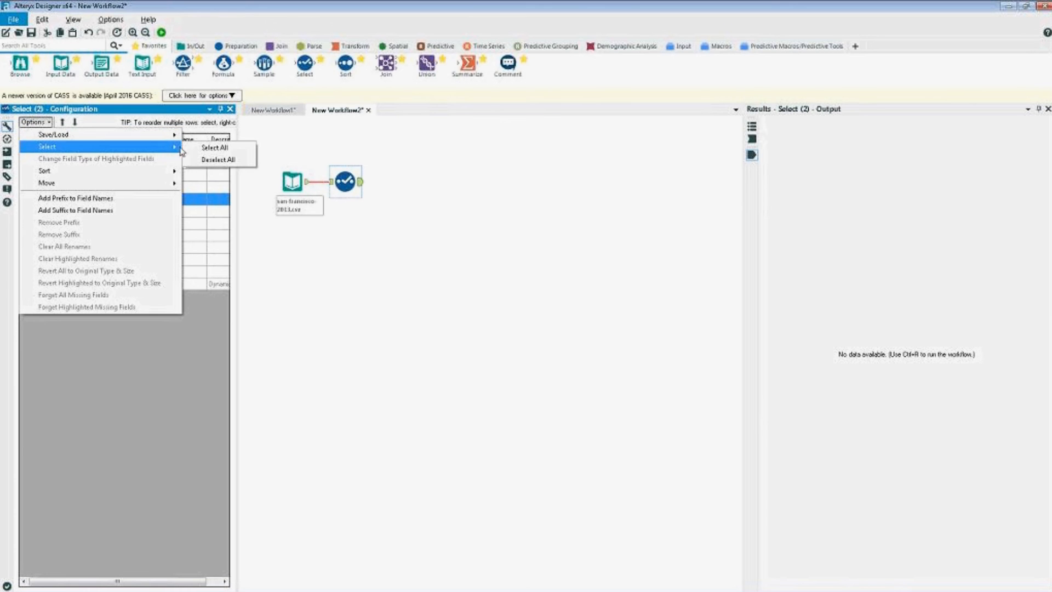
click(120, 113)
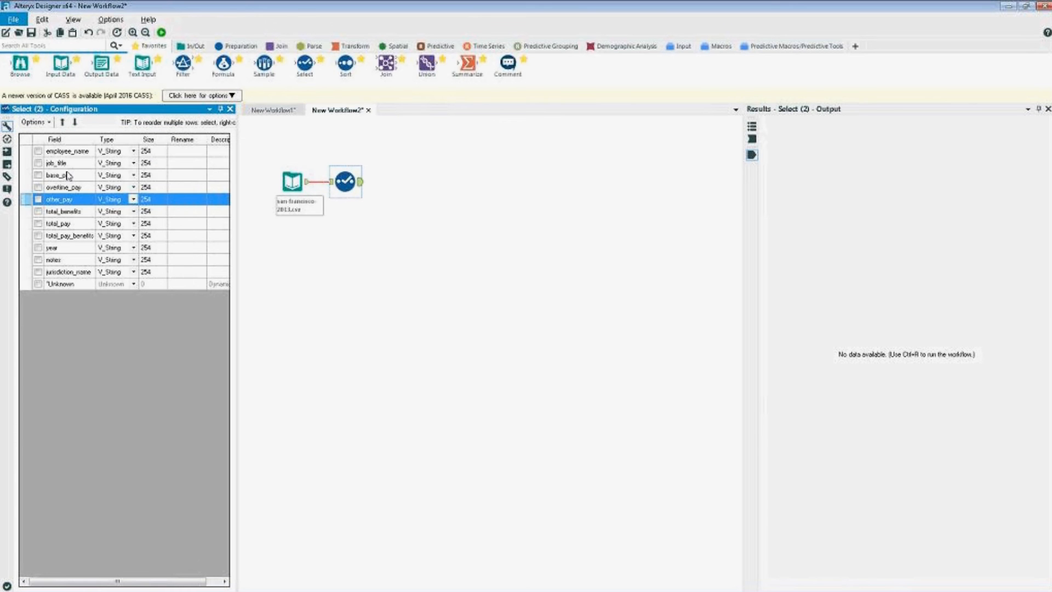
click(39, 154)
click(38, 151)
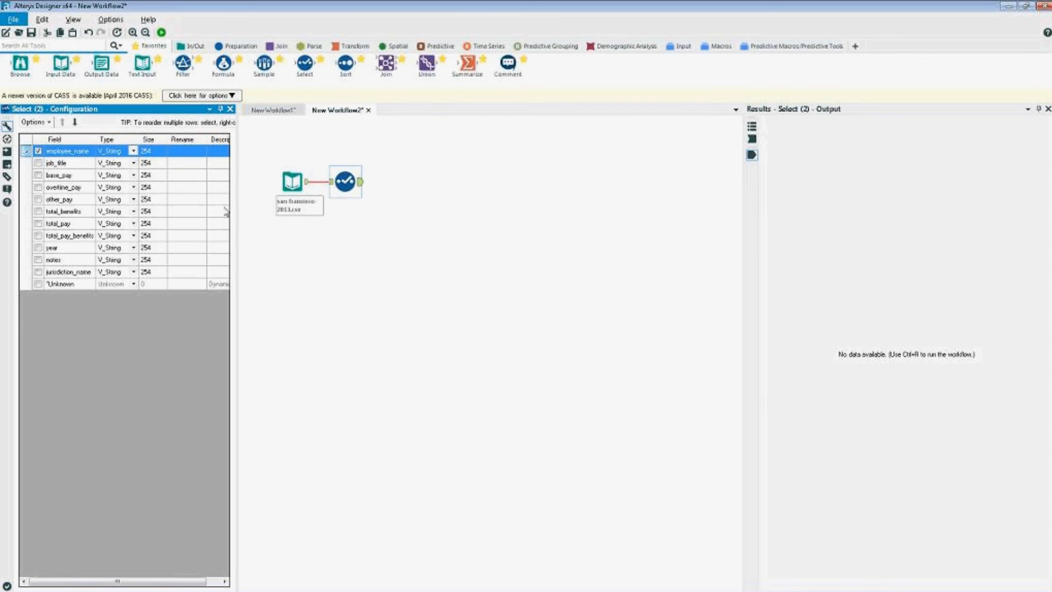
click(162, 32)
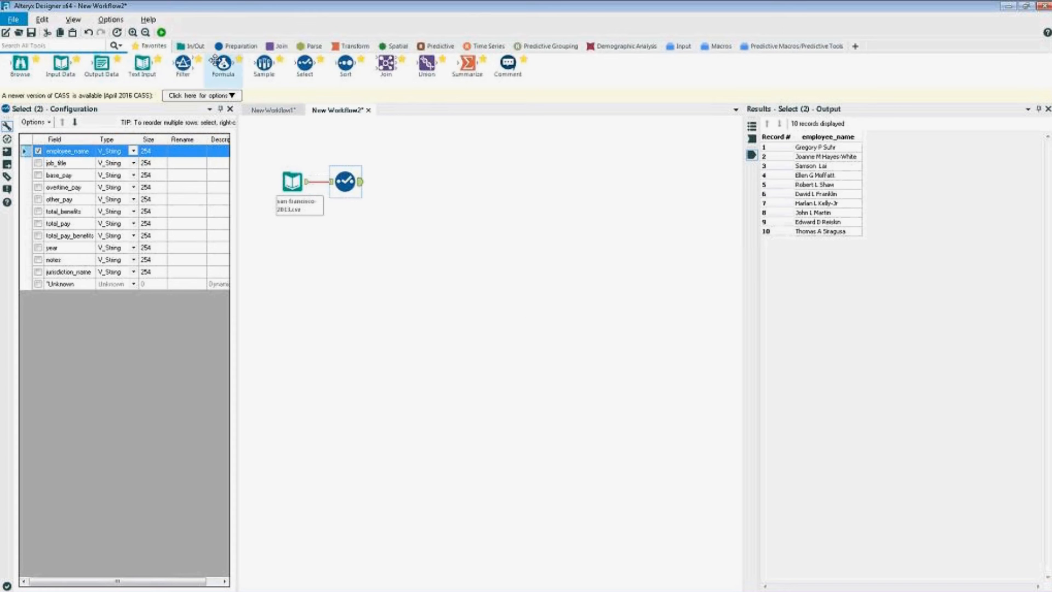
Step: Add a Formula tool after the Select tool and create an output field named First Initial with type V_String
drag(215, 60, 396, 183)
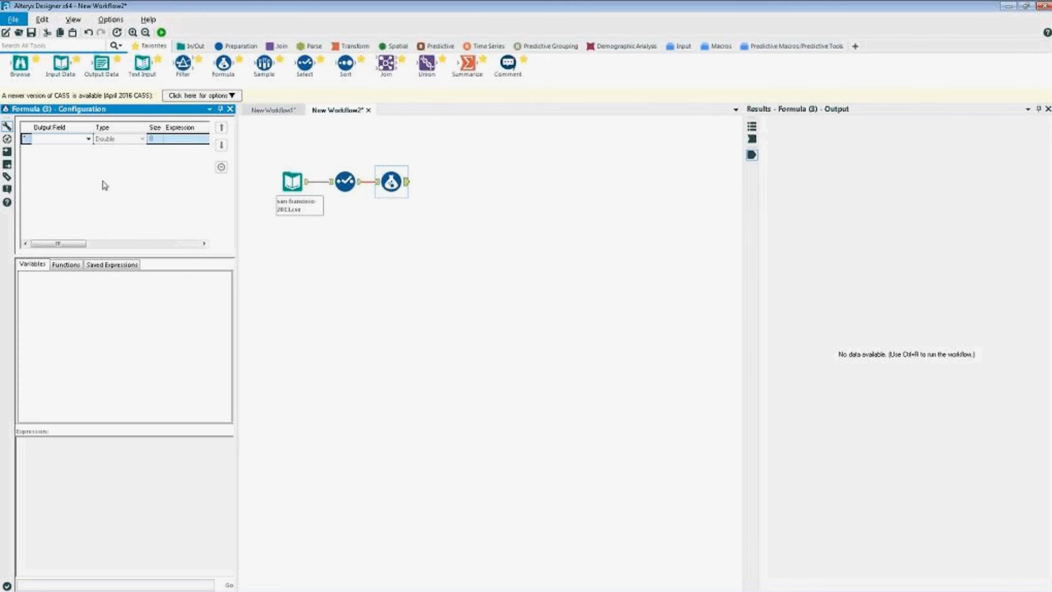
click(89, 140)
text(First Ind)
key(BackSpace)
text(itial)
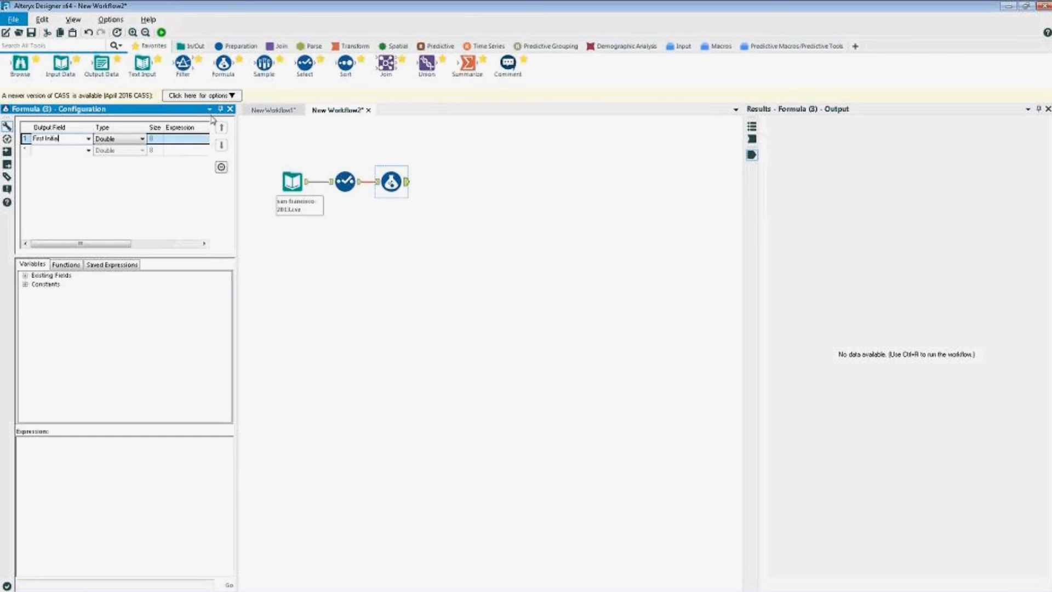
click(109, 140)
click(116, 220)
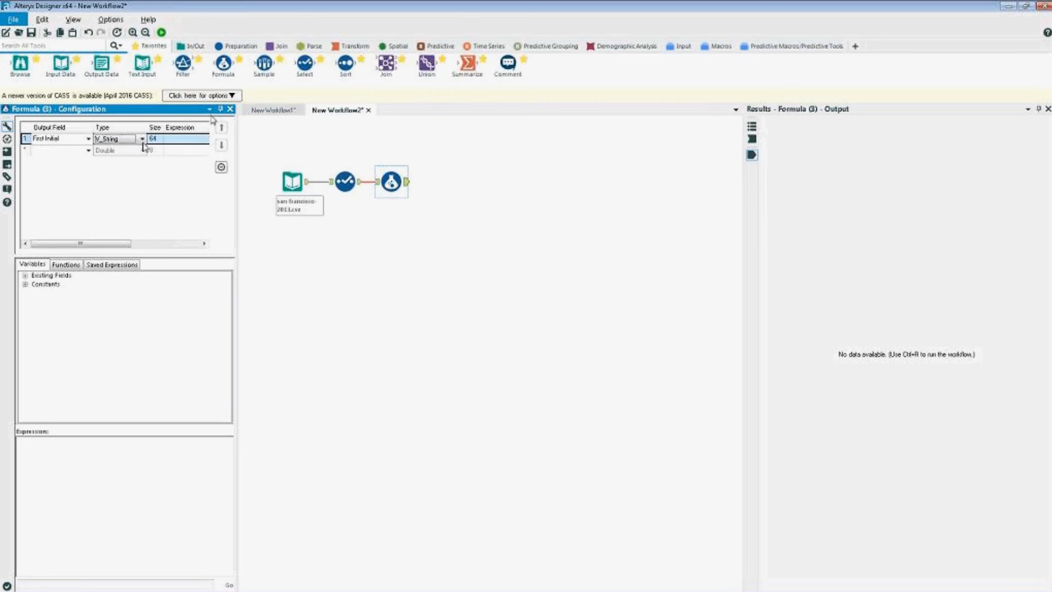
Step: Insert the Left string function as the First Initial expression, with employee_name as its string argument
click(67, 265)
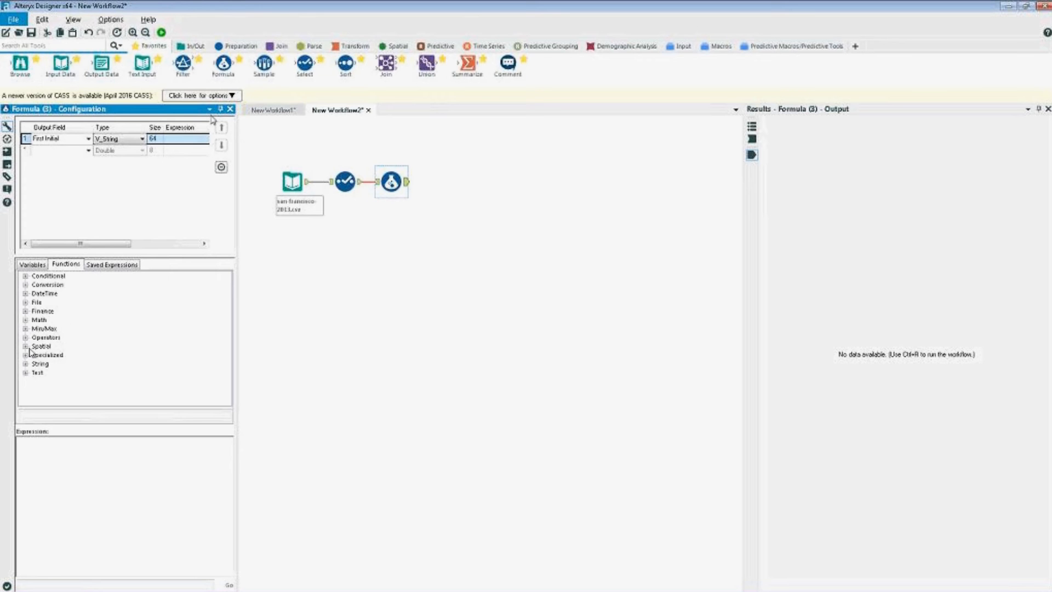
double_click(38, 364)
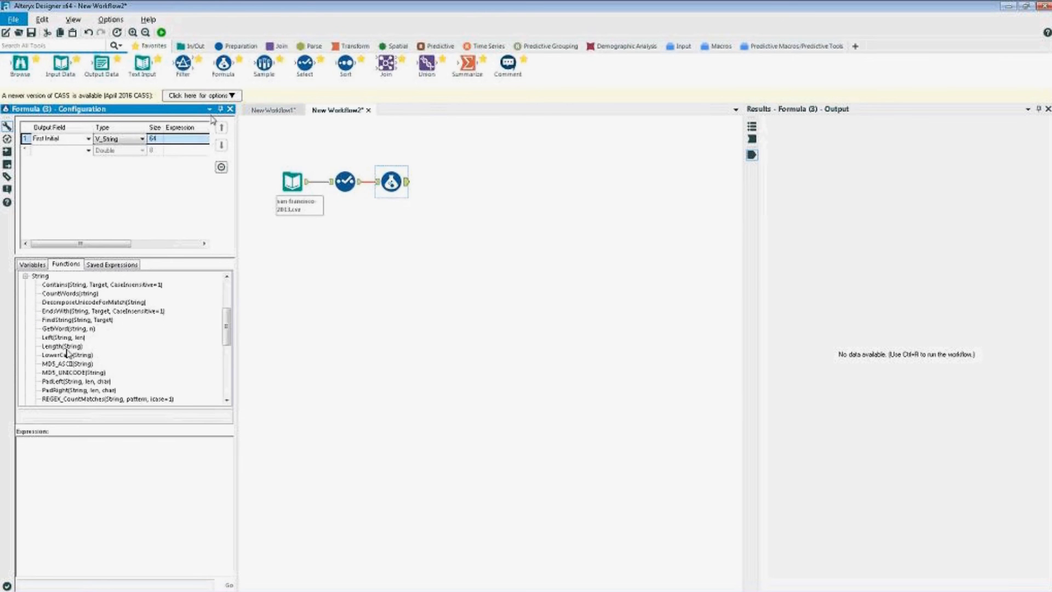
double_click(61, 337)
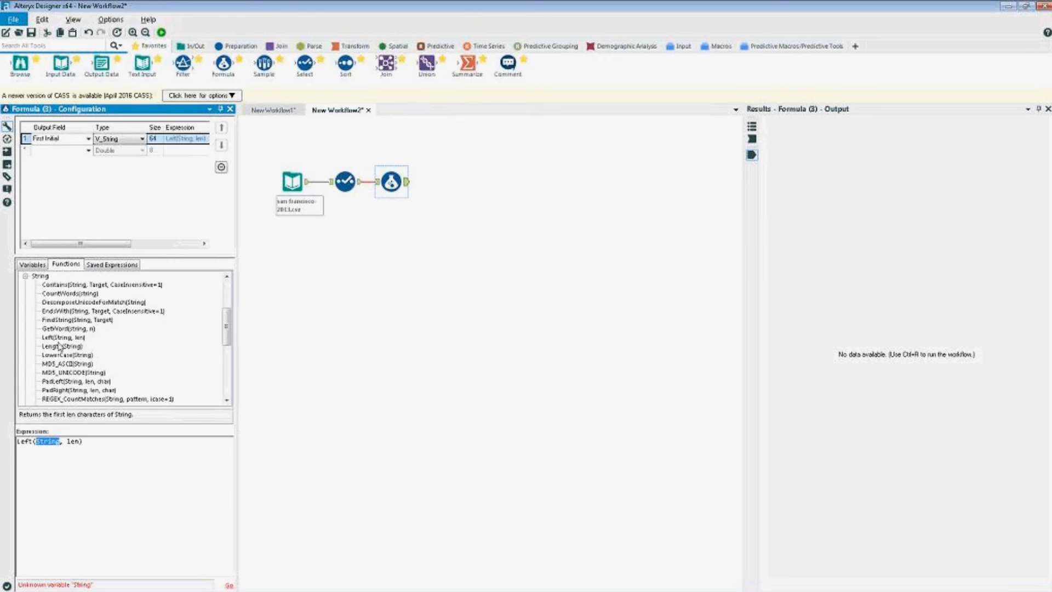
click(44, 265)
click(55, 284)
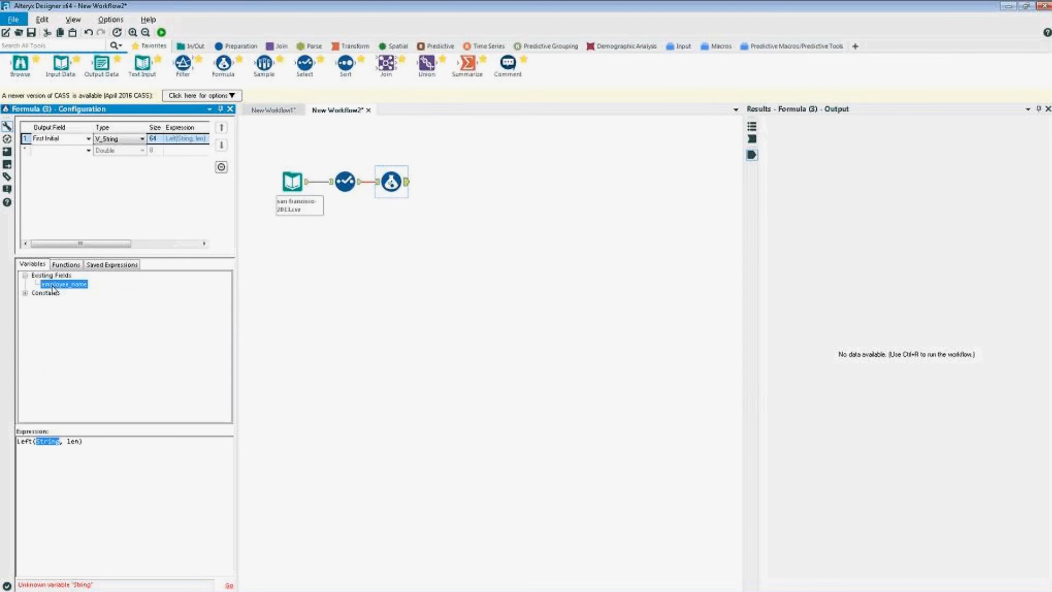
double_click(72, 288)
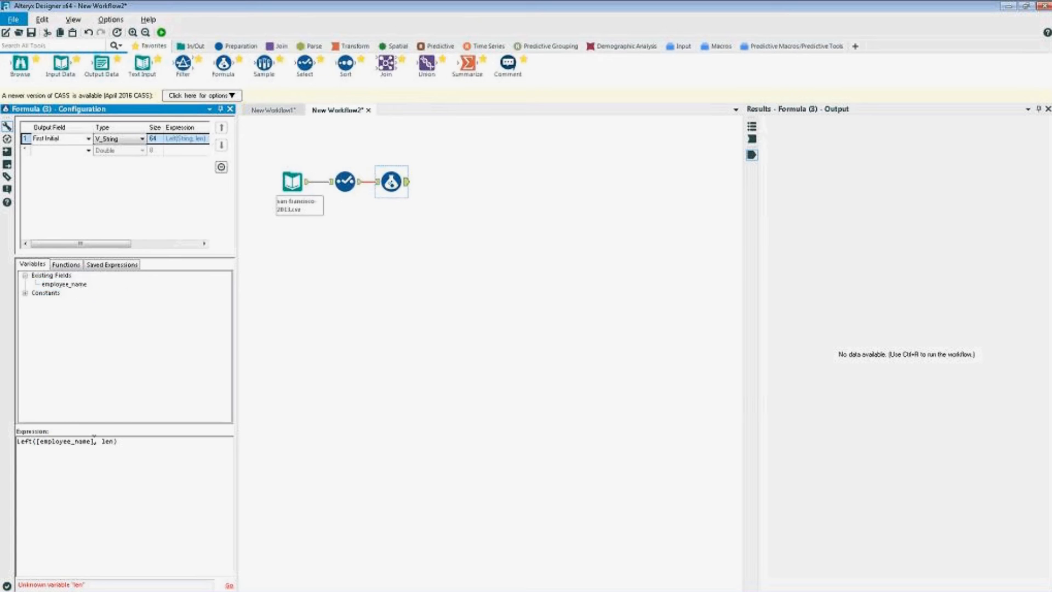
Step: Set the Left function's length to 1, append a period and space with +". ", and run the workflow
click(113, 443)
key(ctrl+shift+Left)
text(1)
text(+". ")
click(161, 31)
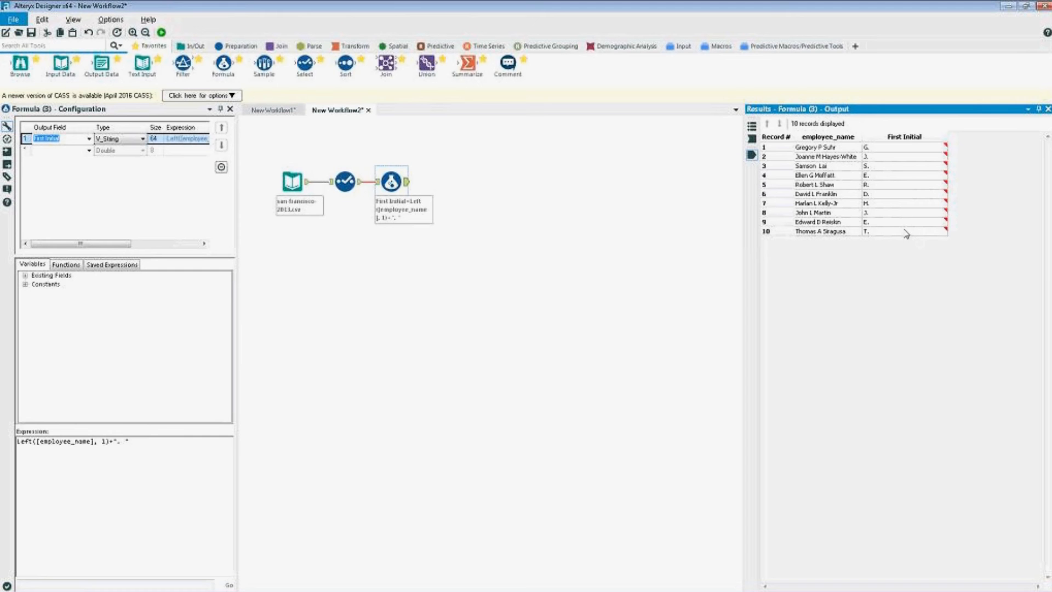
Step: Examine the red cell markers in the First Initial results and minimize the Designer window to return to the exercise slide
mouse_move(905, 239)
mouse_move(944, 153)
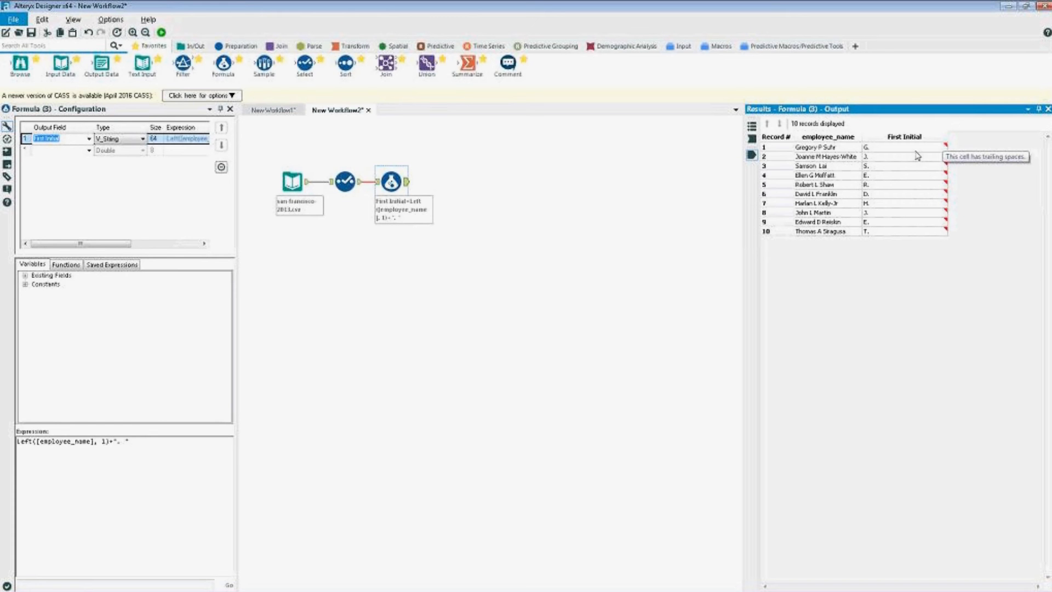
mouse_move(939, 219)
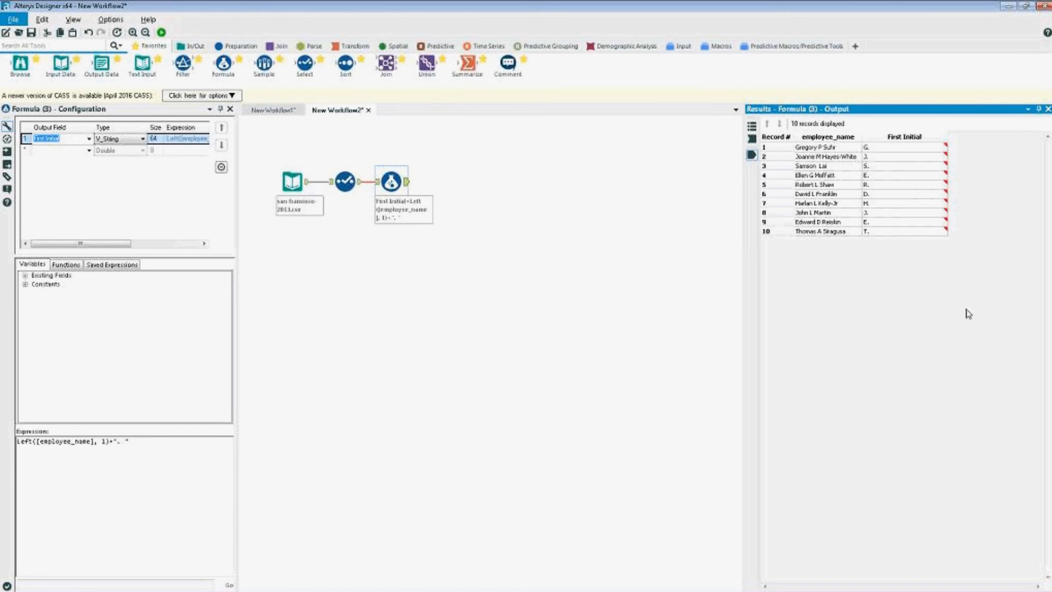
click(1008, 6)
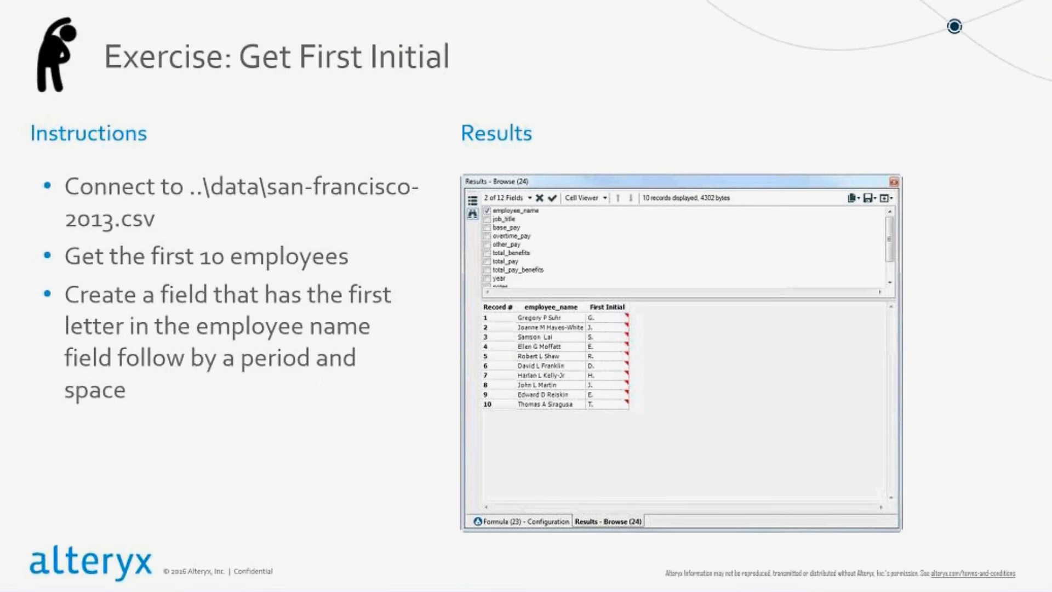
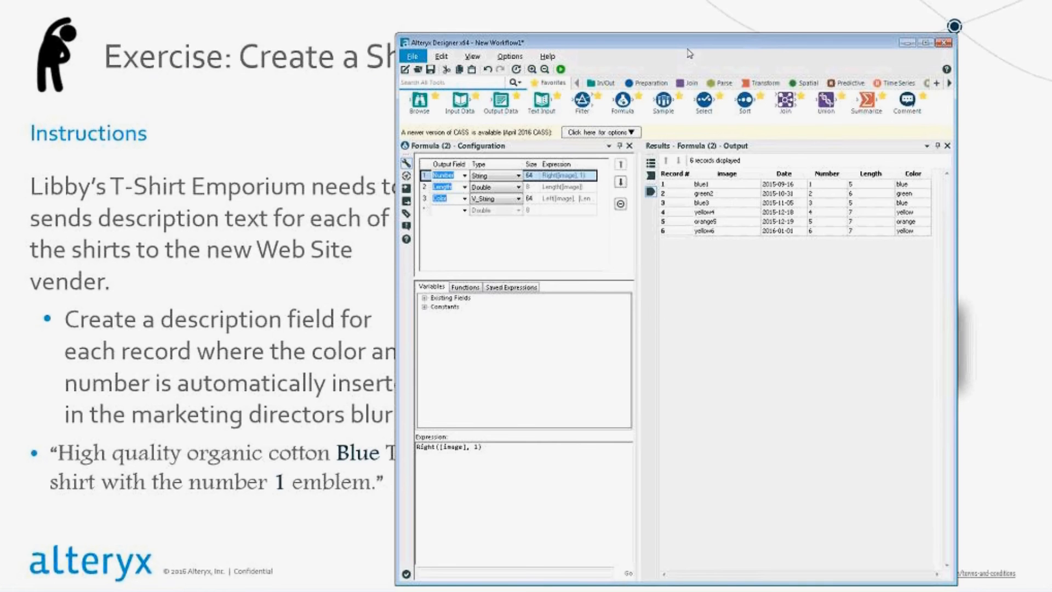
Step: Fit the Designer window beside the exercise instructions with the results docked below the canvas, and move the Select tool closer to the Formula tool
drag(691, 48, 744, 40)
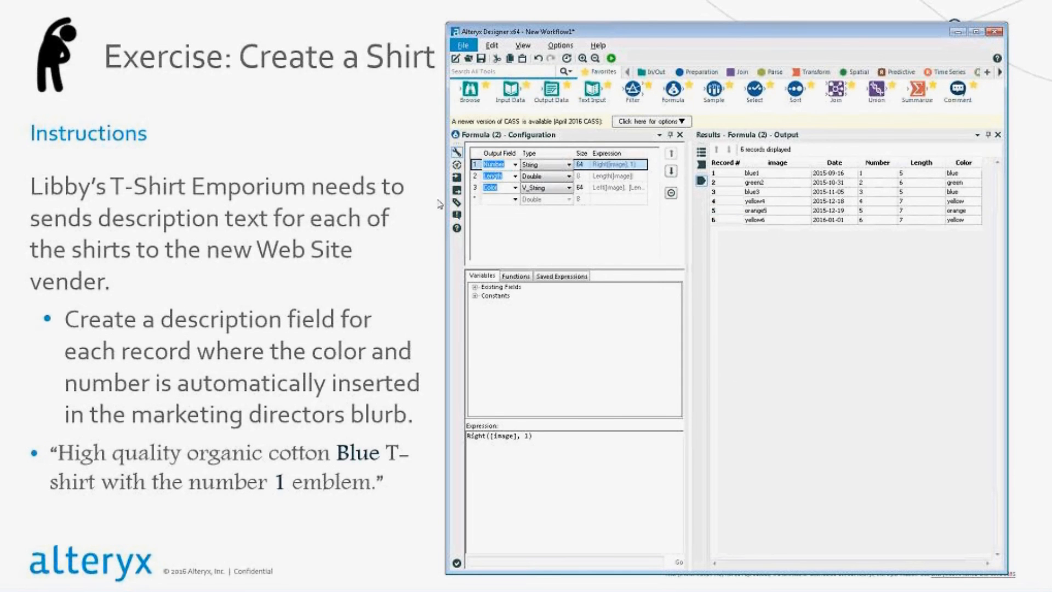
drag(446, 198, 419, 199)
drag(863, 135, 717, 570)
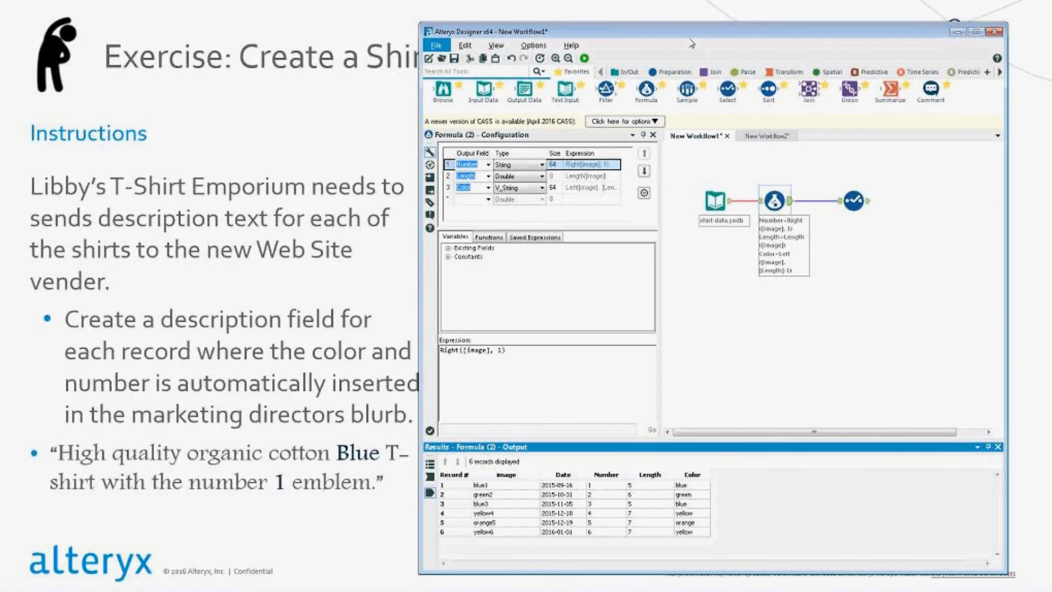
drag(853, 201, 828, 201)
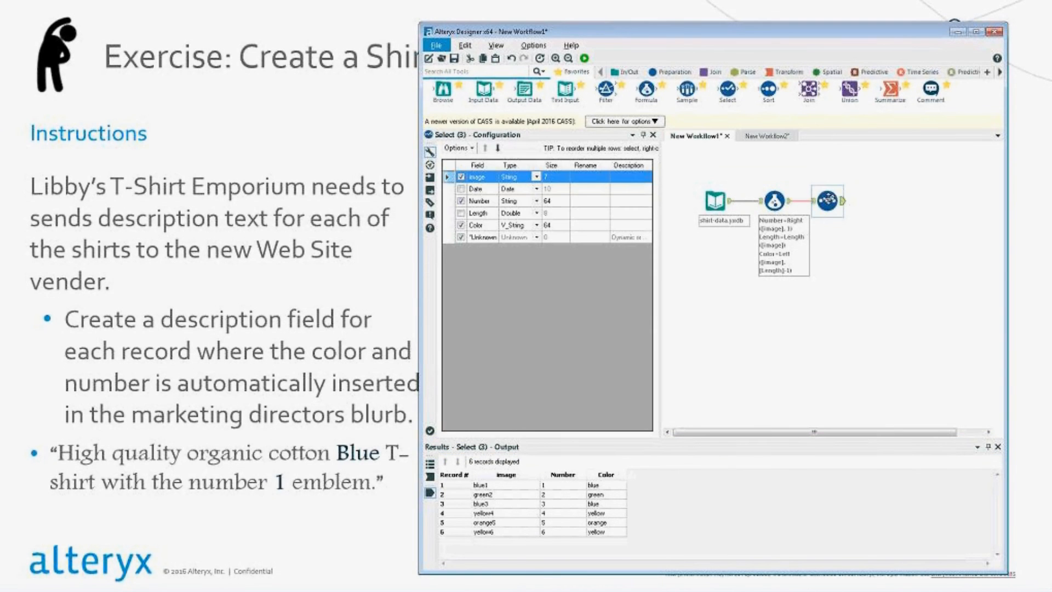
Step: Add a fourth output field named Description to the Formula tool in the shirt-data.yxdb workflow
click(774, 200)
click(488, 200)
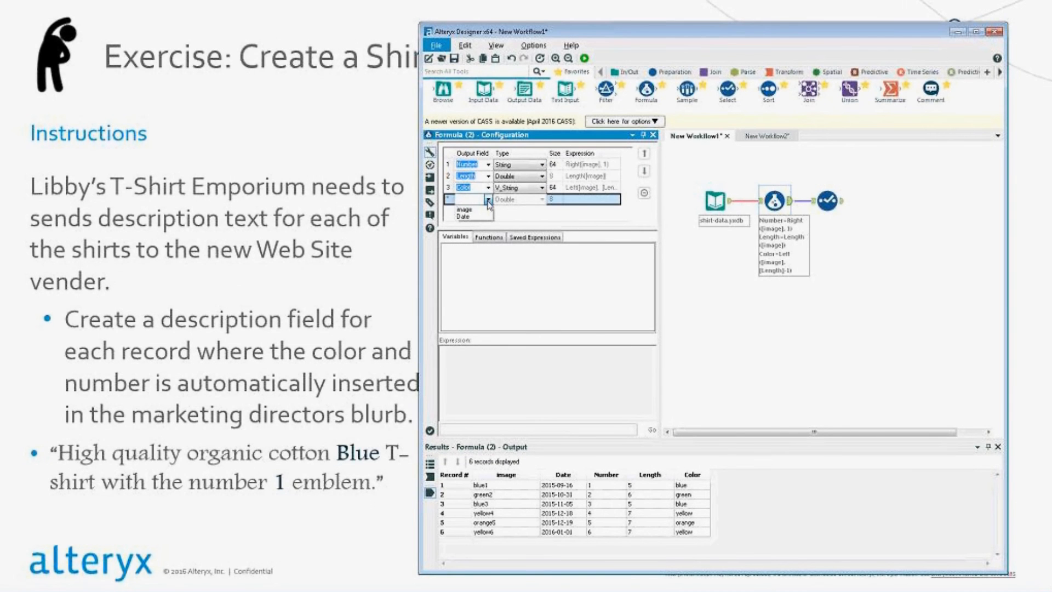
text(Description)
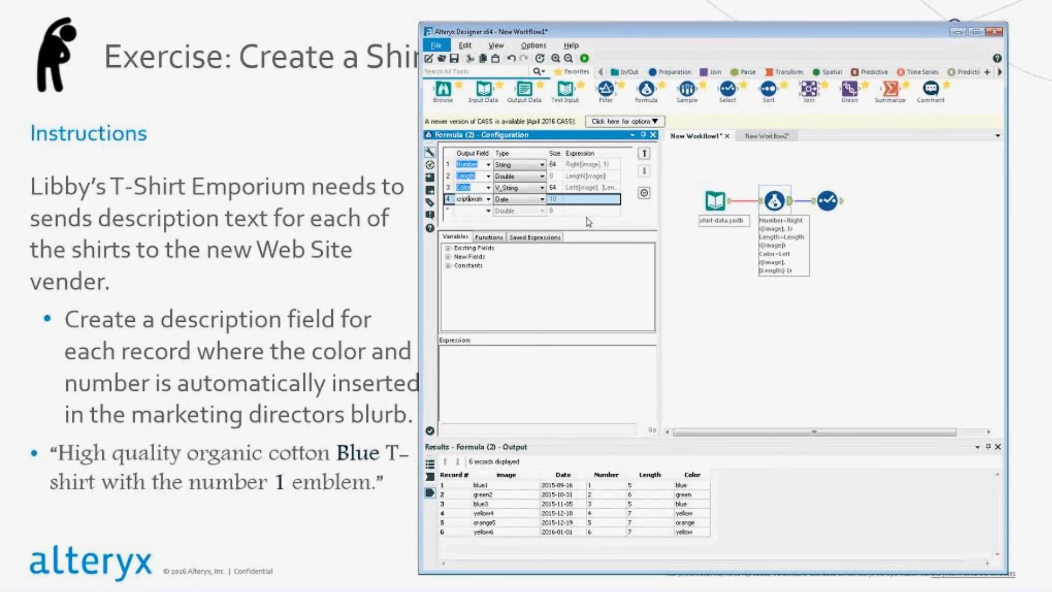
key(Right)
key(Right)
key(Right)
key(Right)
key(Right)
key(Right)
key(BackSpace)
key(BackSpace)
key(BackSpace)
key(Home)
click(586, 221)
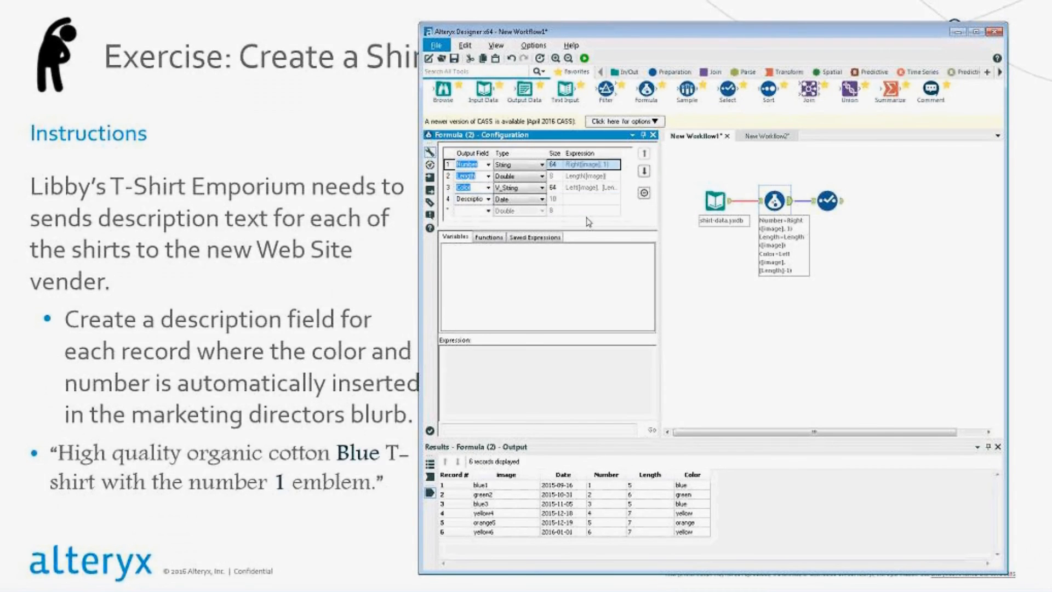
Step: Set the Description field's type to V_String and its size to 200
click(520, 199)
click(524, 285)
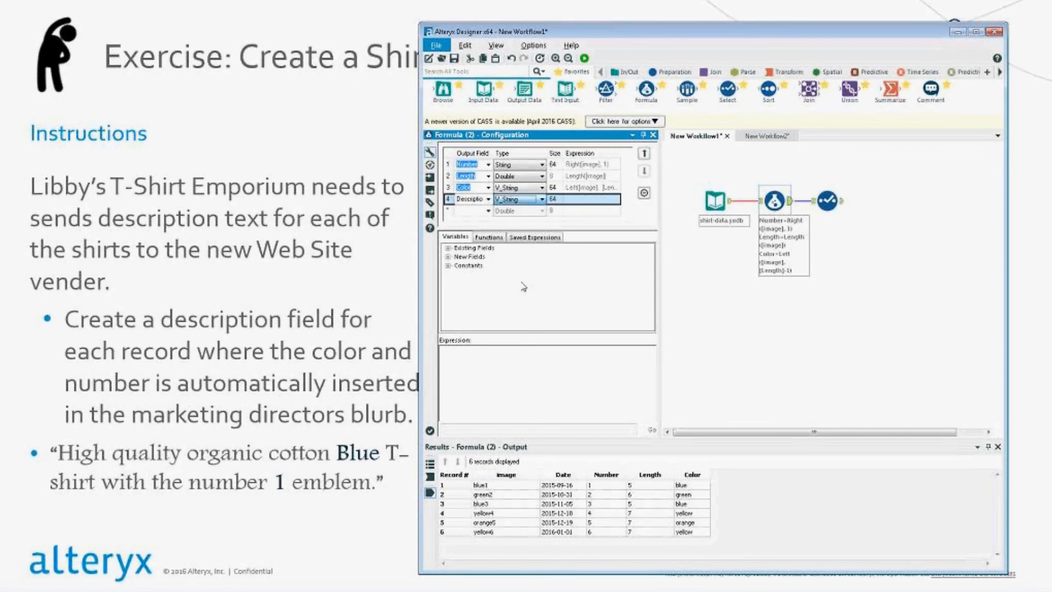
key(Tab)
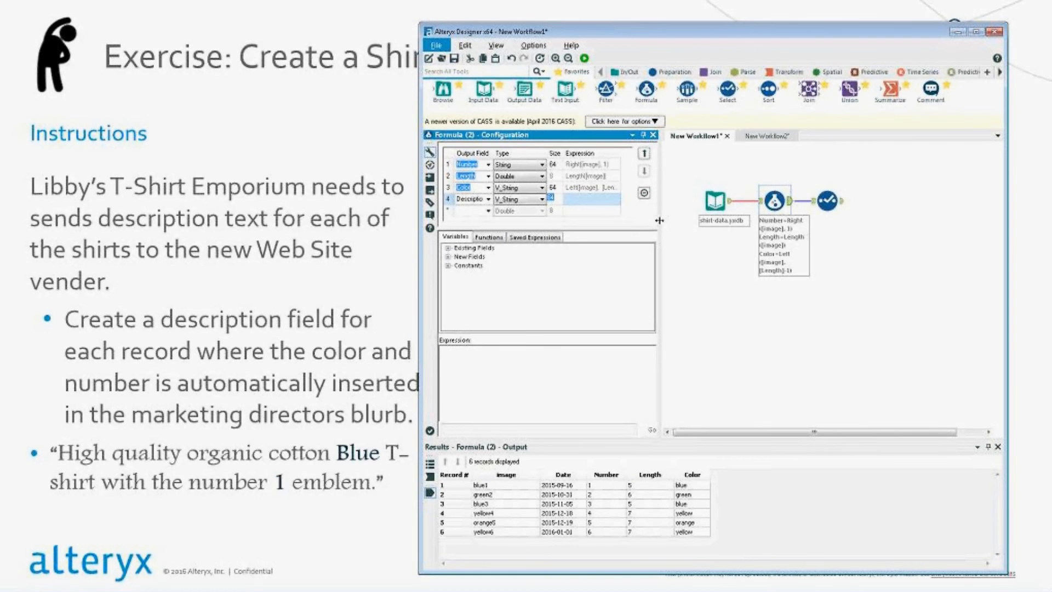
text(200)
key(Tab)
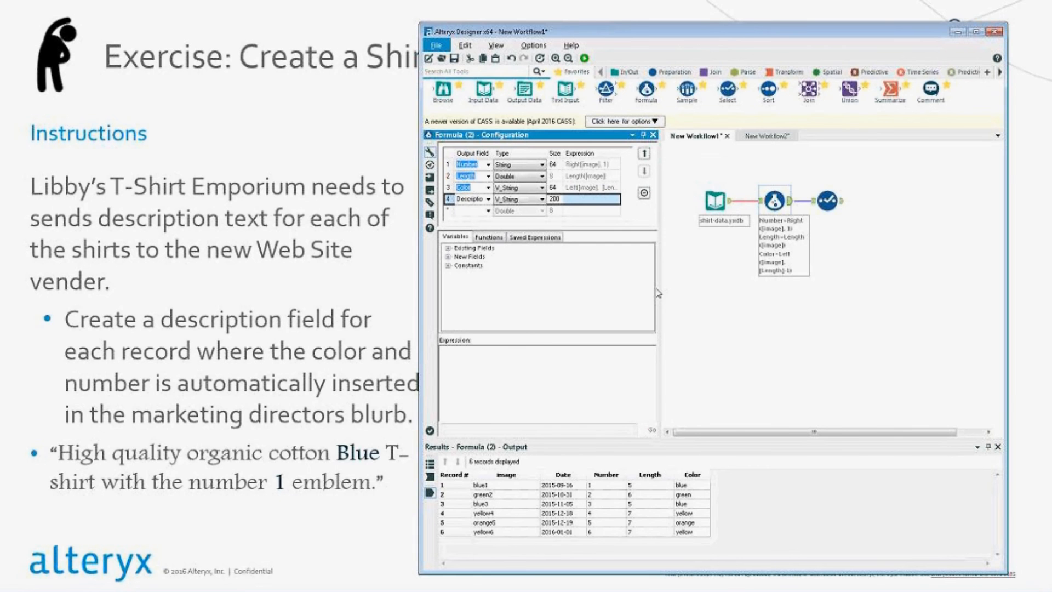
Step: Begin the Description expression with the text "High quality organic cotton " followed by a + operator
text("High )
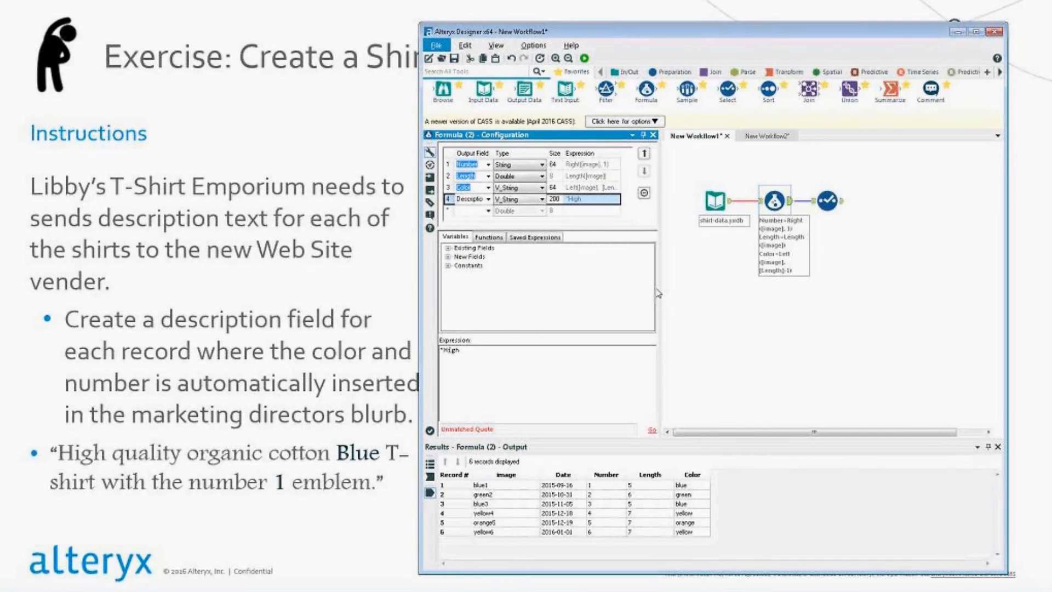
text(quality)
text( organic )
text(con)
text(ton)
text( ")
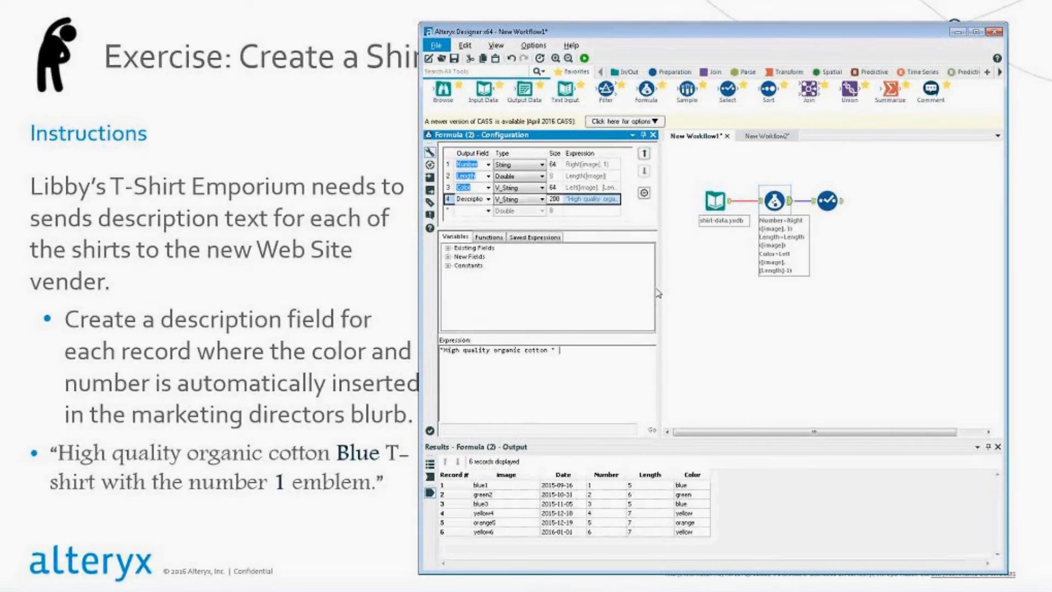
text( +)
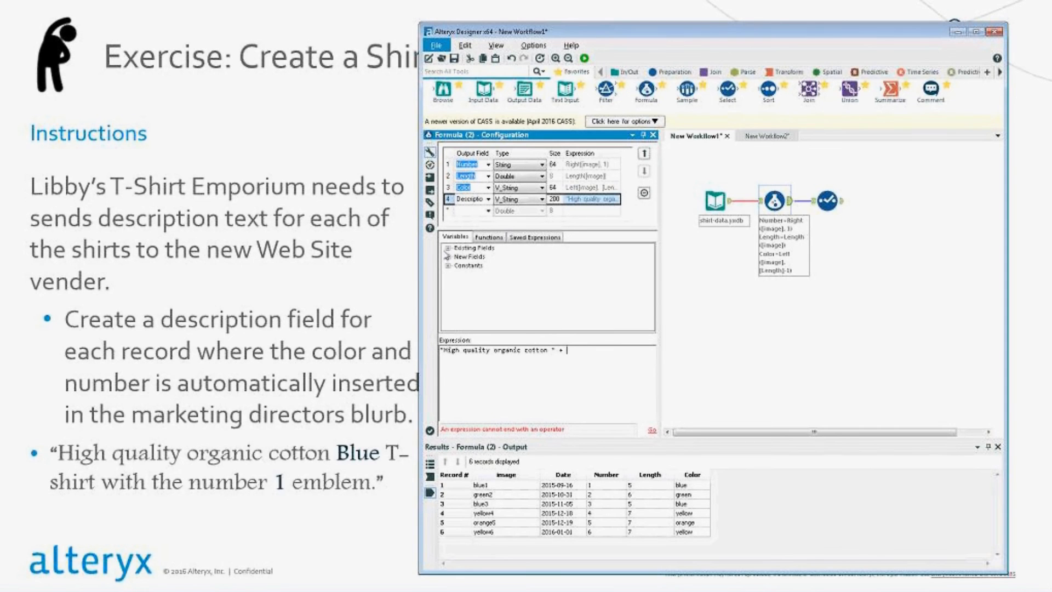
Step: Append the Color field and the text "T-Shirt with the number" to the Description expression, joined with + operators
click(448, 248)
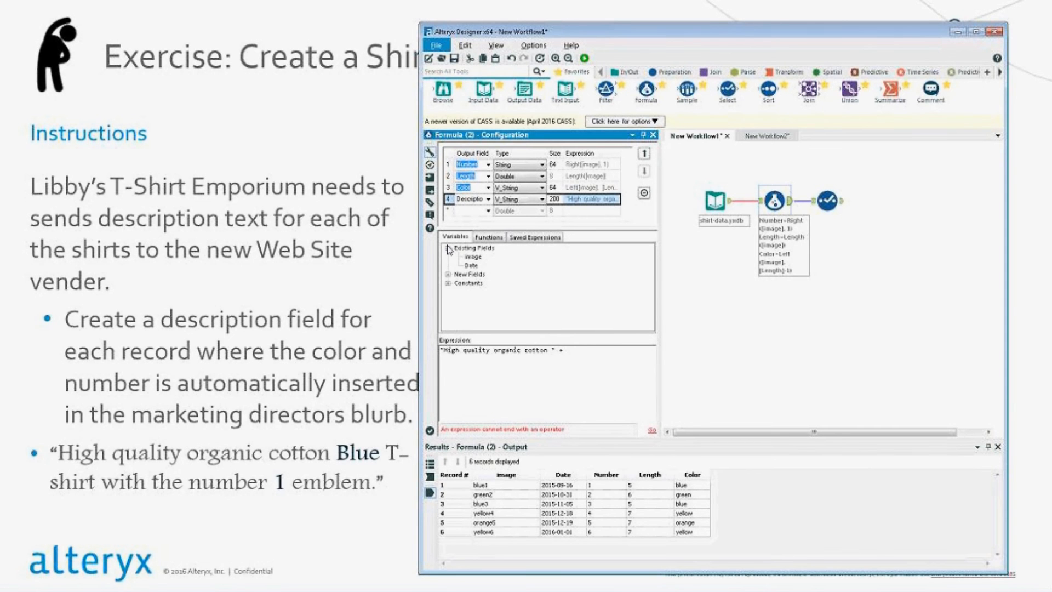
click(448, 274)
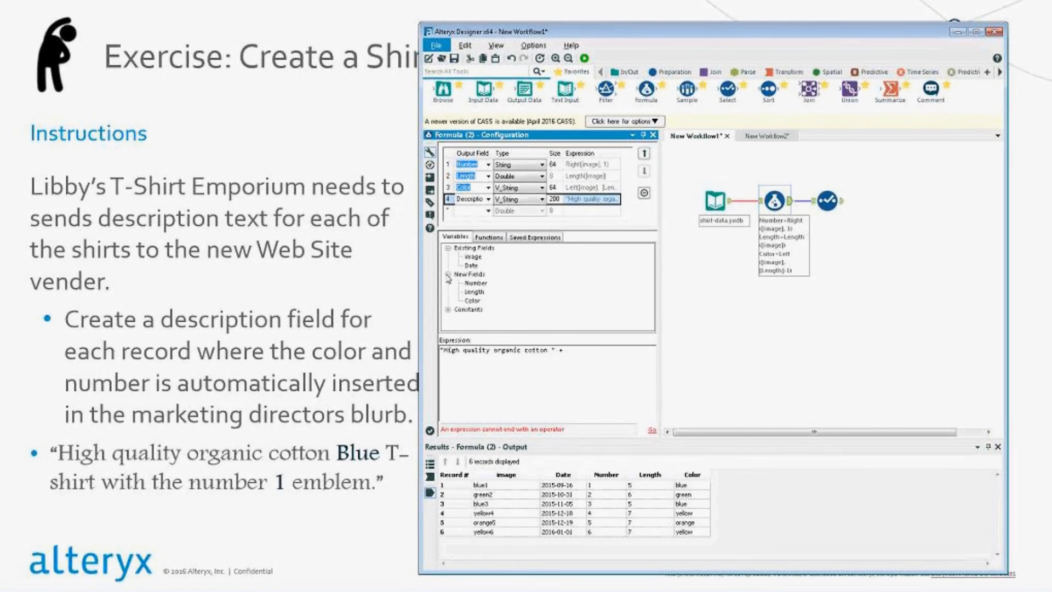
double_click(472, 300)
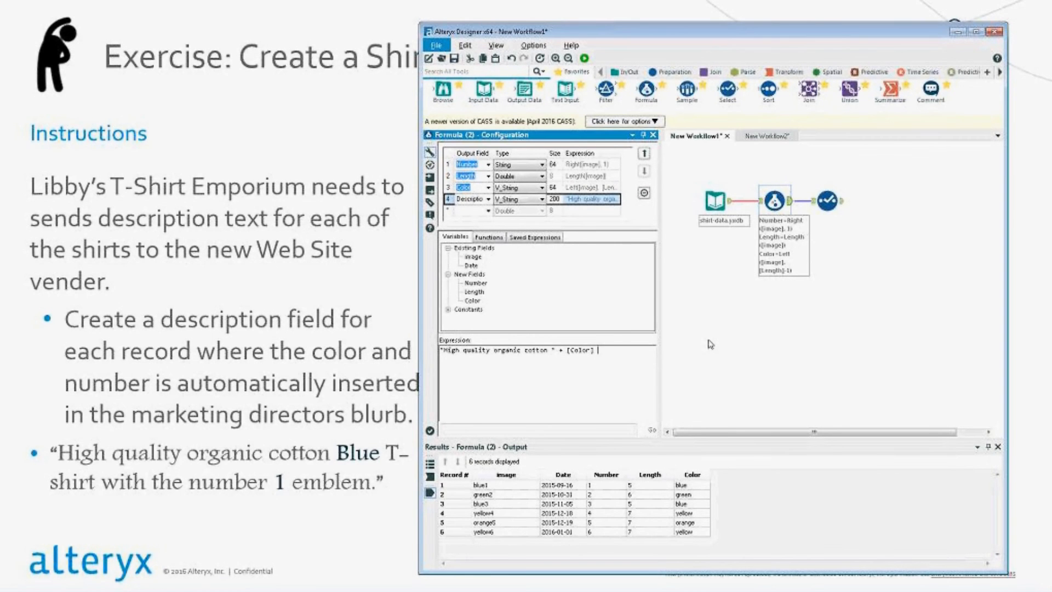
text(+)
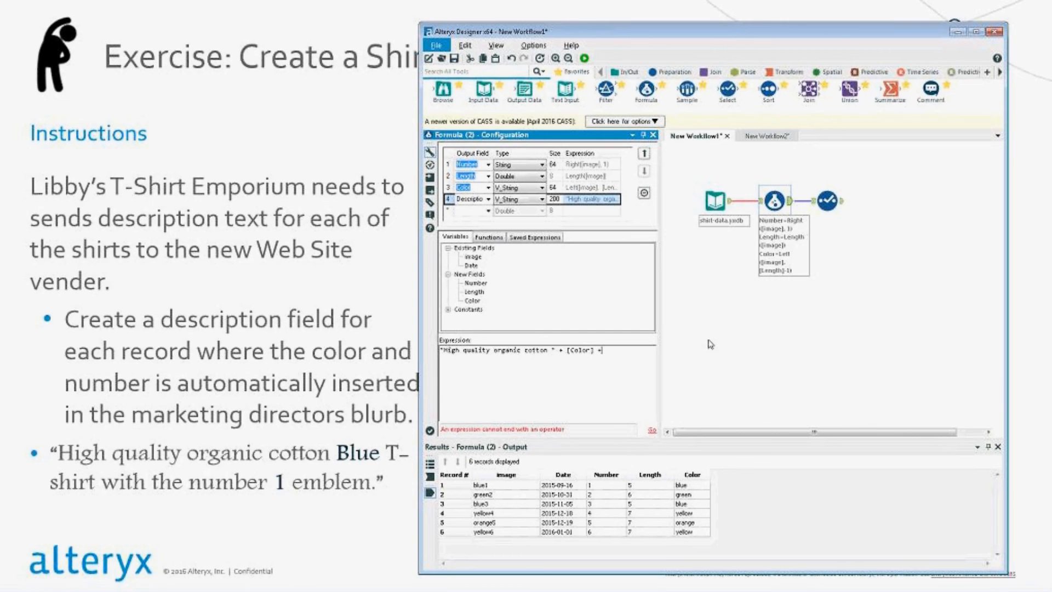
text( "T)
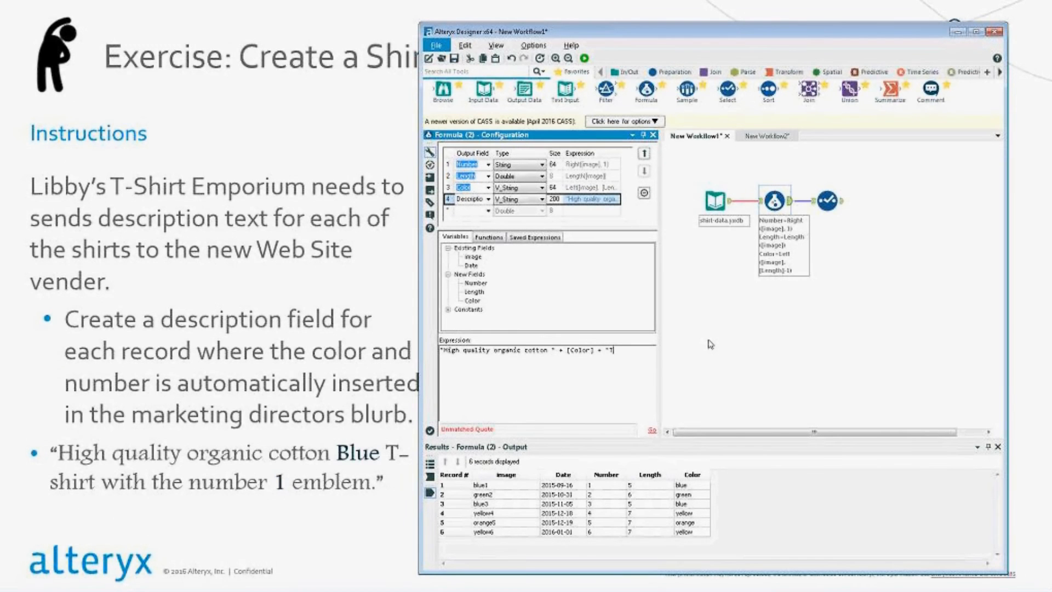
text(-Shirt with the number ")
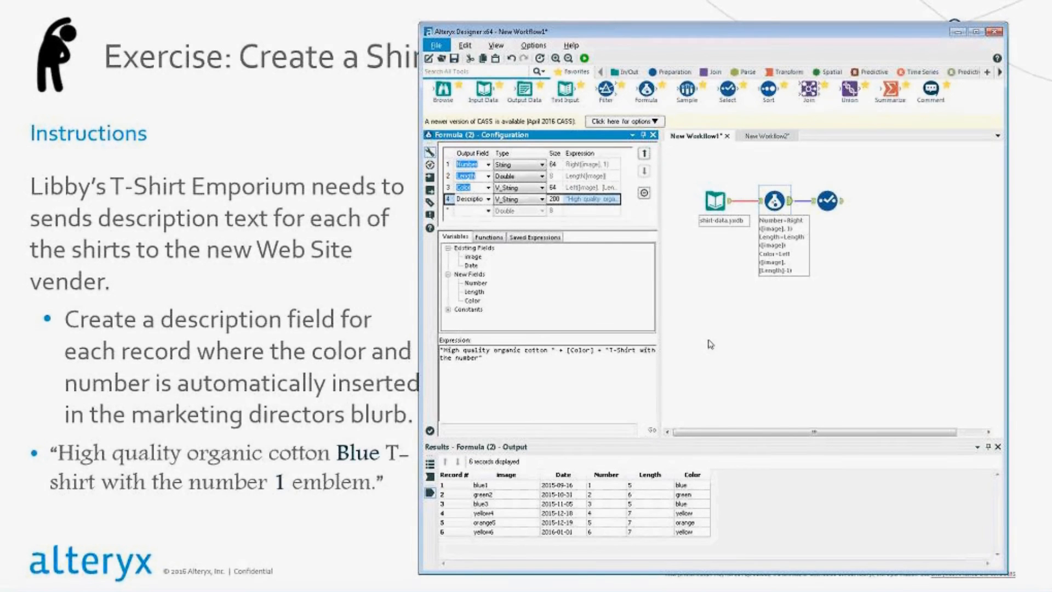
text( +)
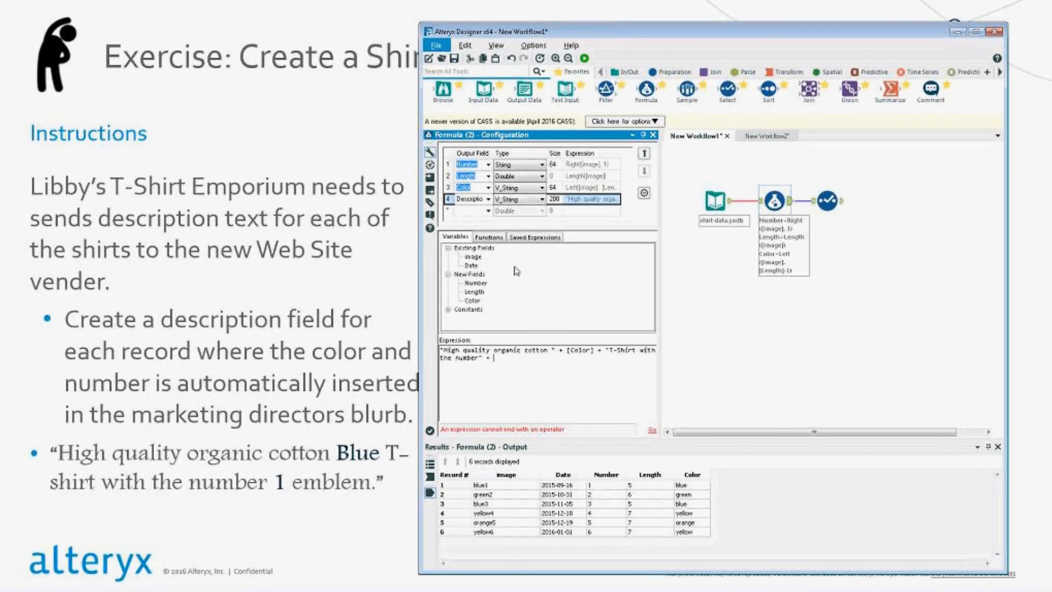
Step: Complete the Description expression with the Number field, a + operator and the text "emblem."
double_click(475, 282)
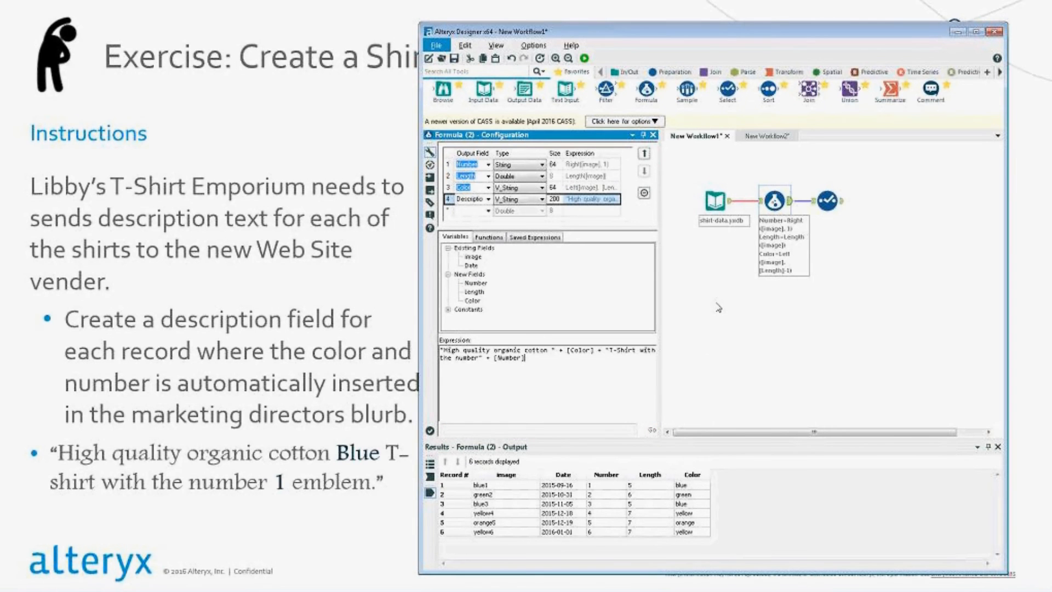
text(+)
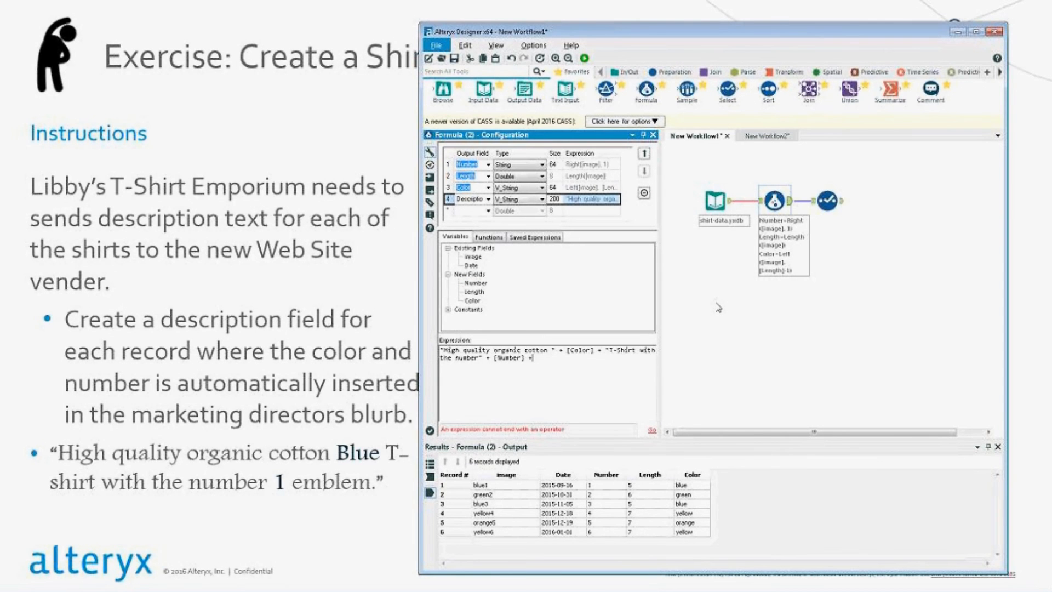
text( "em)
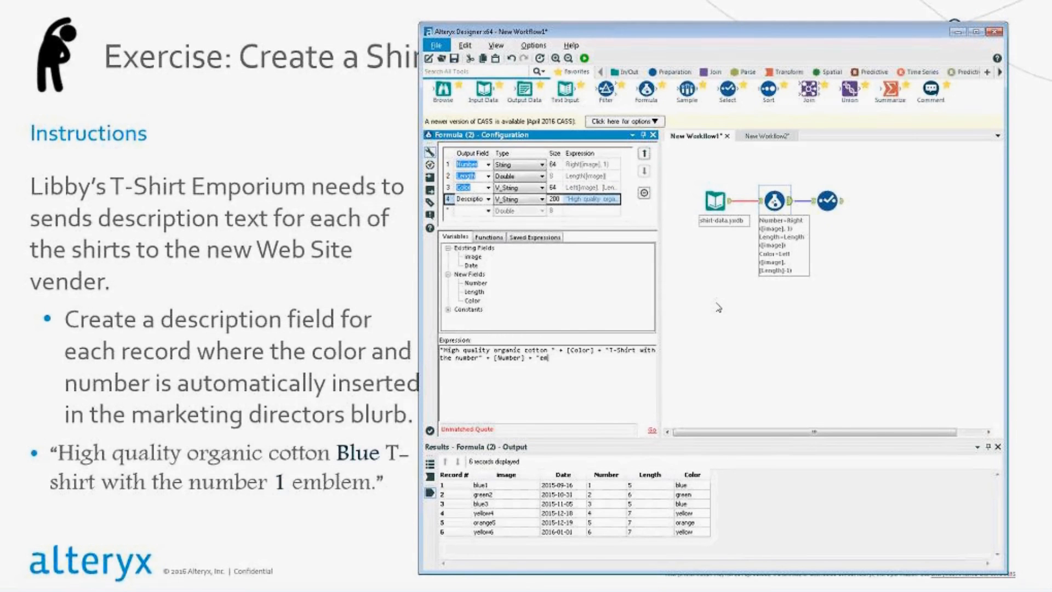
text(blem.")
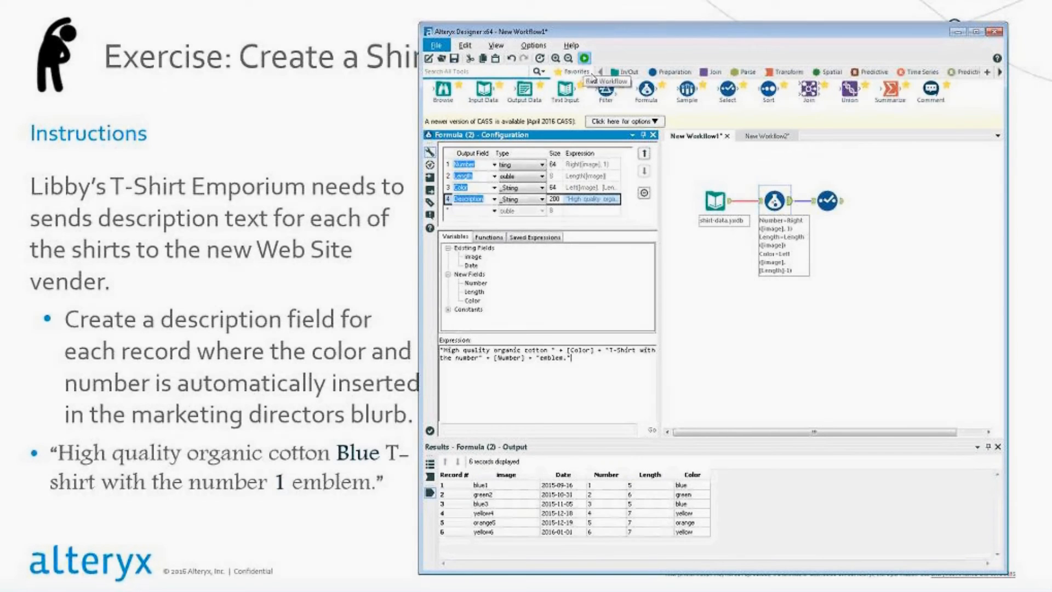
Step: Run the workflow, retrying past the disk space warning, and widen the Description column to read the full text
click(584, 58)
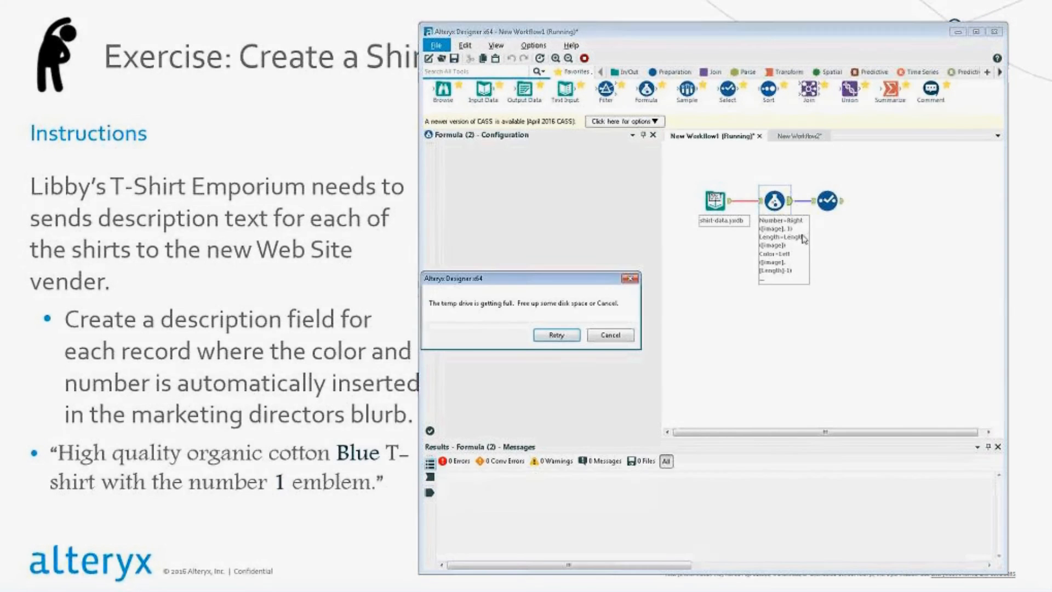
click(556, 334)
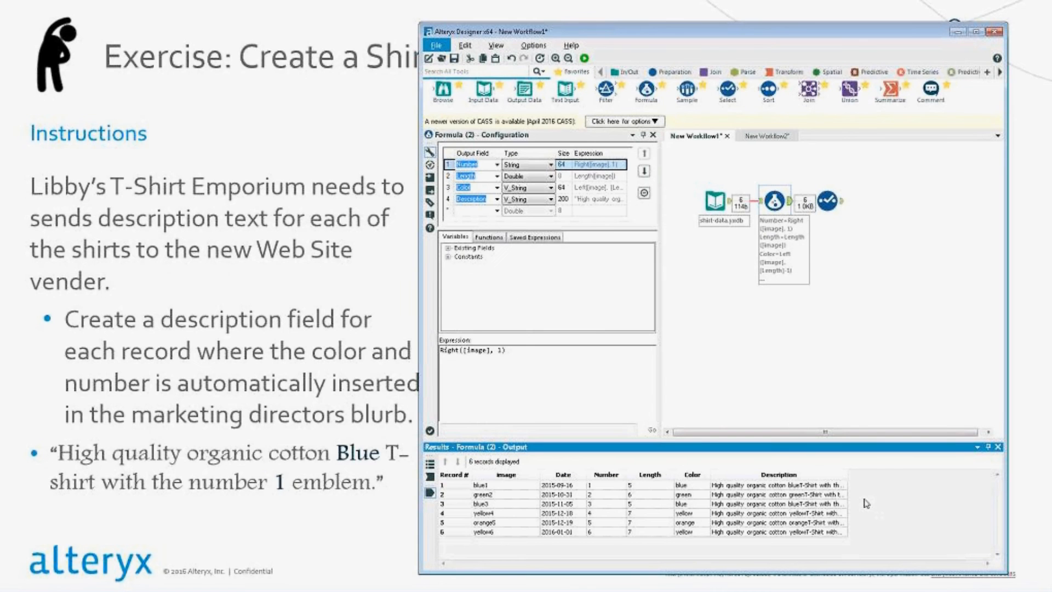
drag(848, 475, 946, 475)
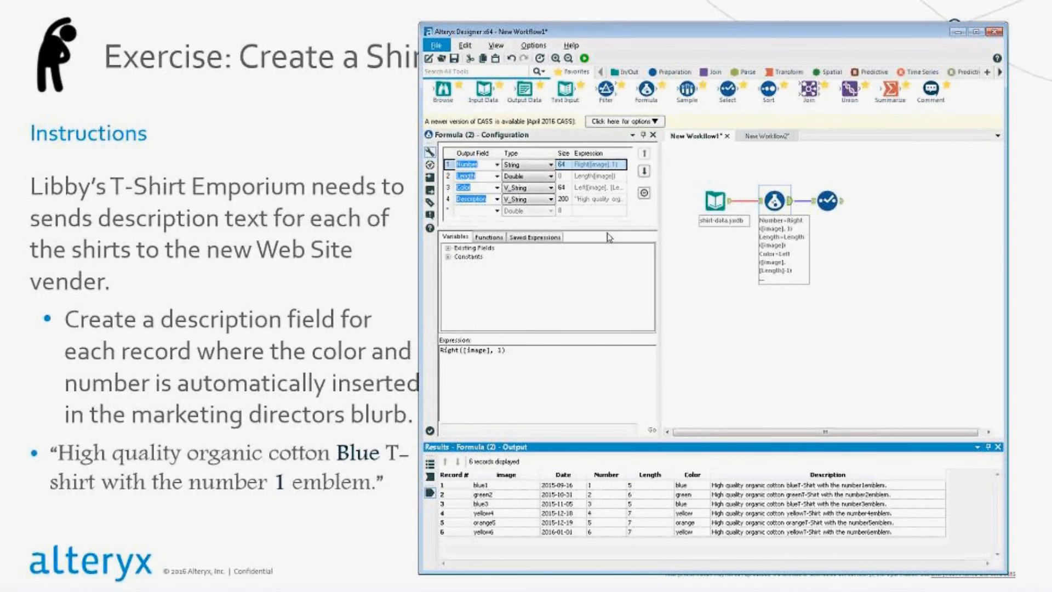
Step: Add the missing spaces in the Description expression before "T-Shirt", after "number" and before "emblem."
click(527, 202)
click(591, 207)
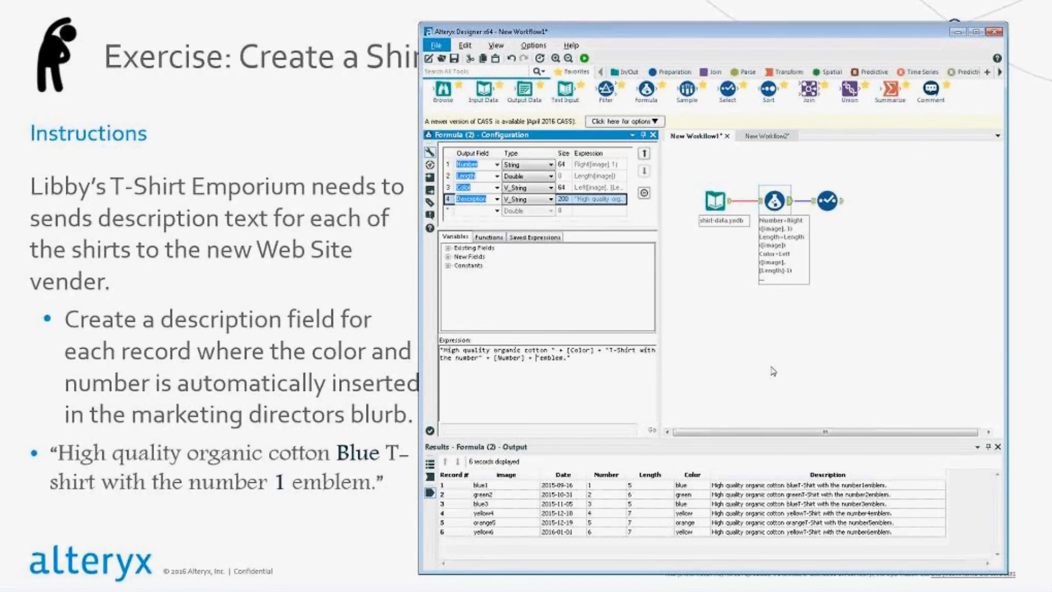
key(Left)
key(Left)
key(Left)
key(Left)
key(Right)
click(605, 349)
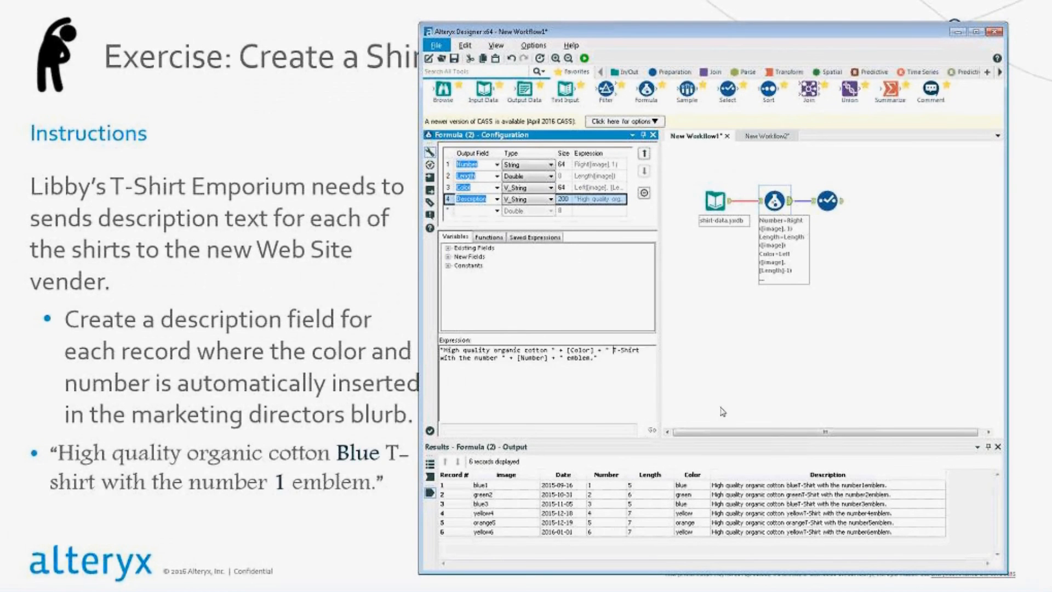
Step: Rerun the workflow and widen the Description column to check the spacing of the corrected blurb
click(584, 58)
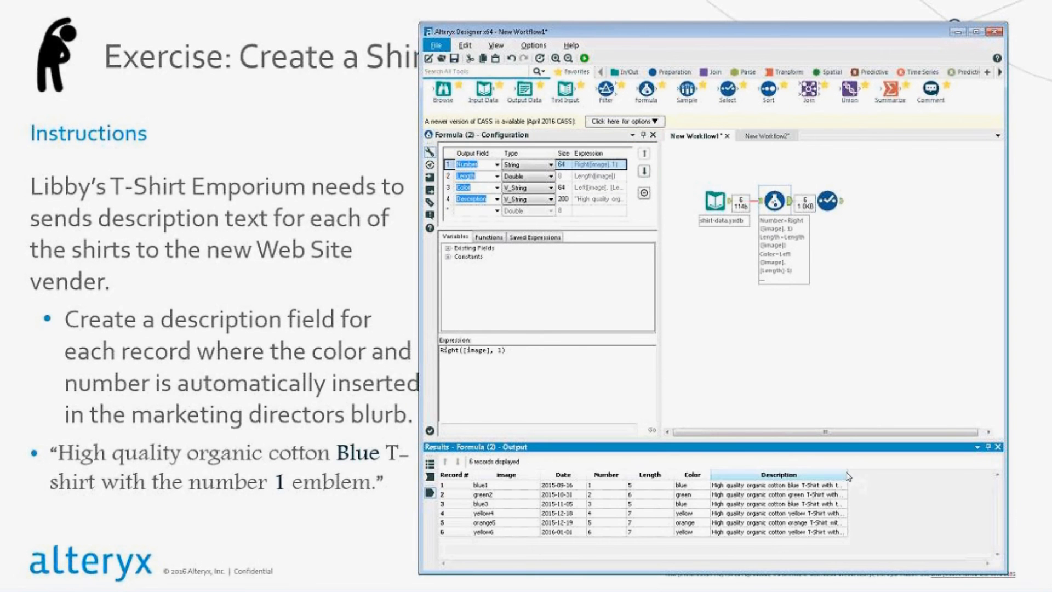
drag(850, 478, 925, 478)
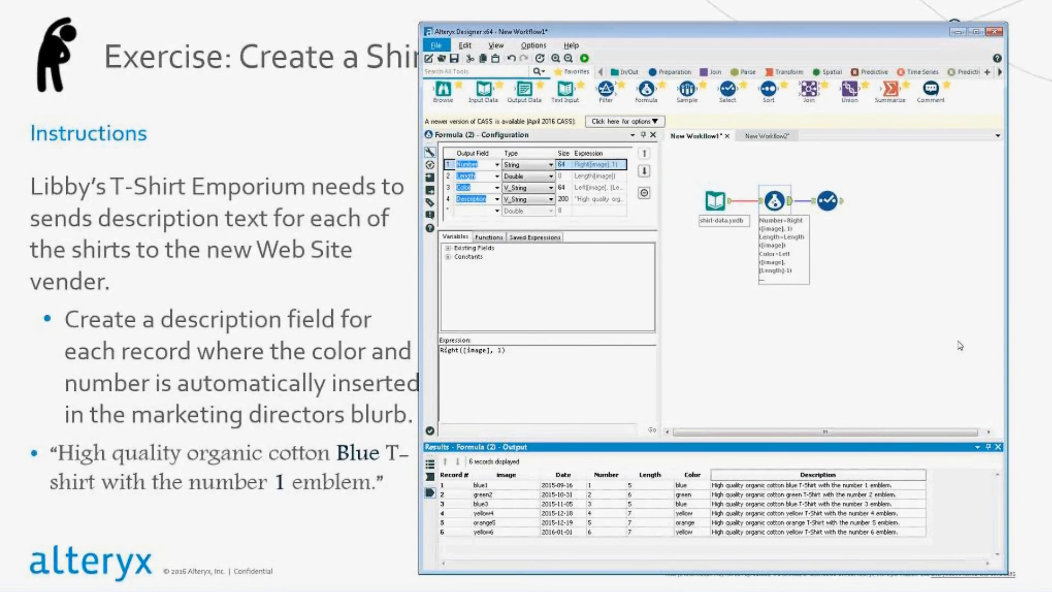
click(1017, 402)
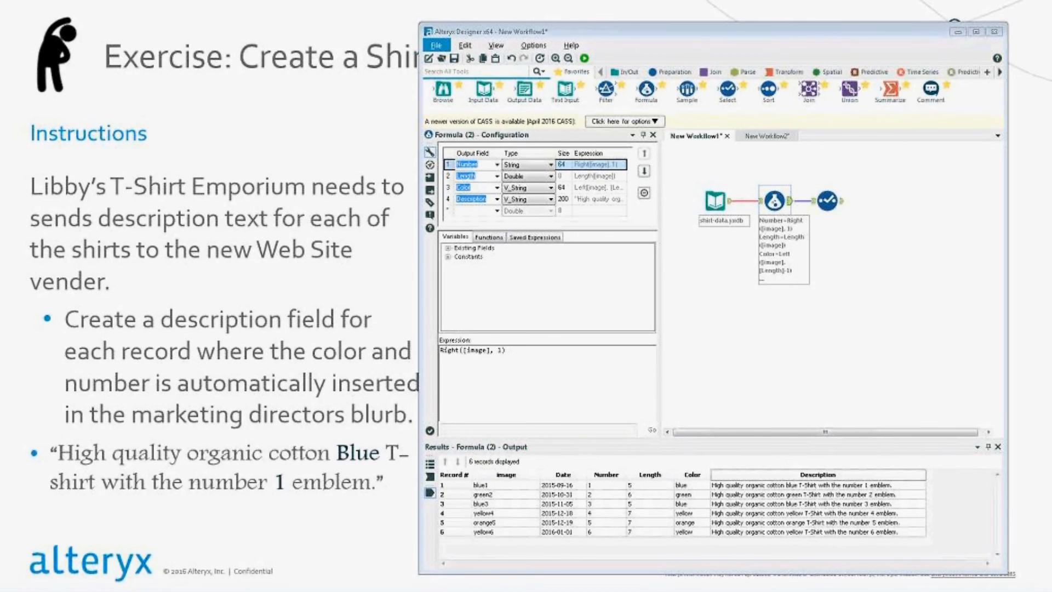
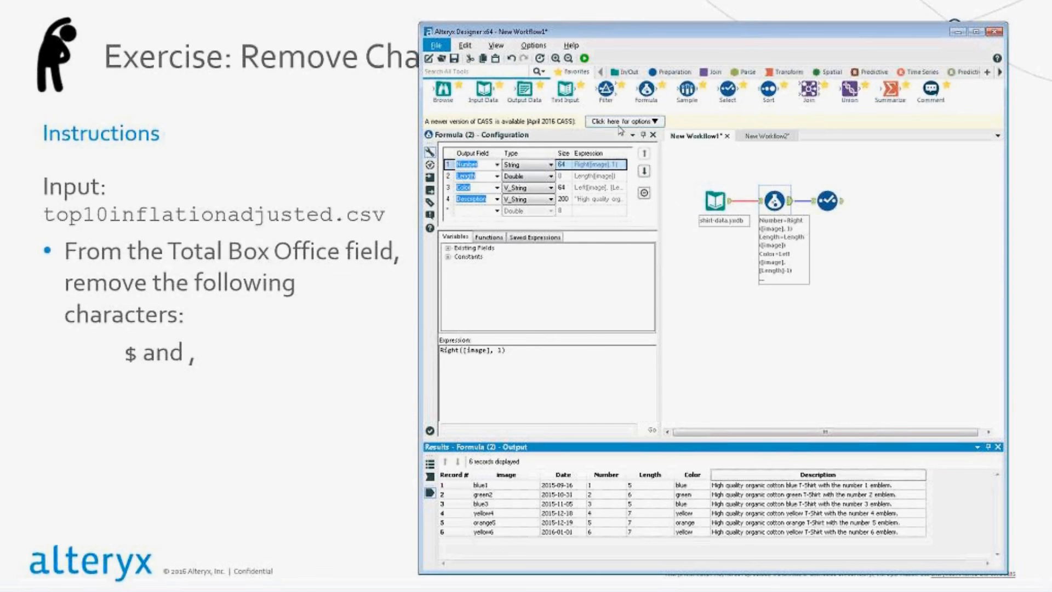
Step: Create a new workflow and place an Input Data tool on its canvas
click(825, 134)
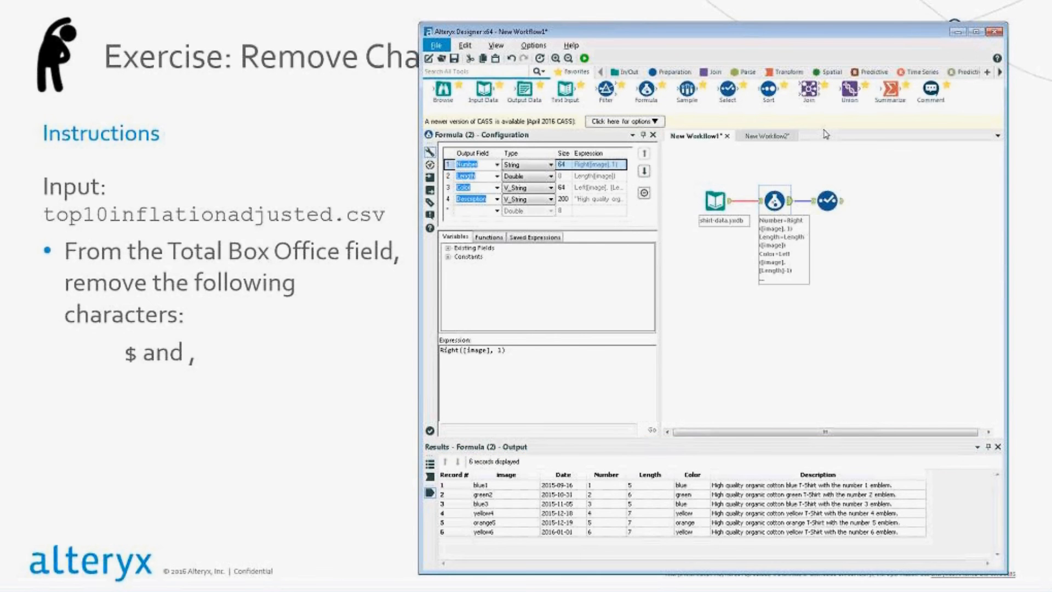
double_click(825, 133)
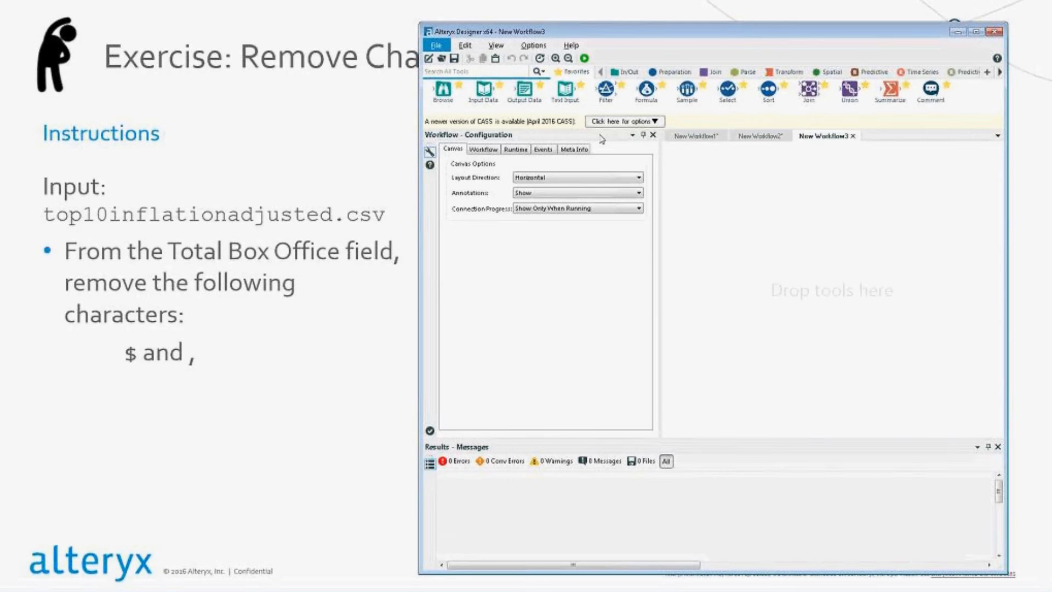
drag(524, 93, 694, 171)
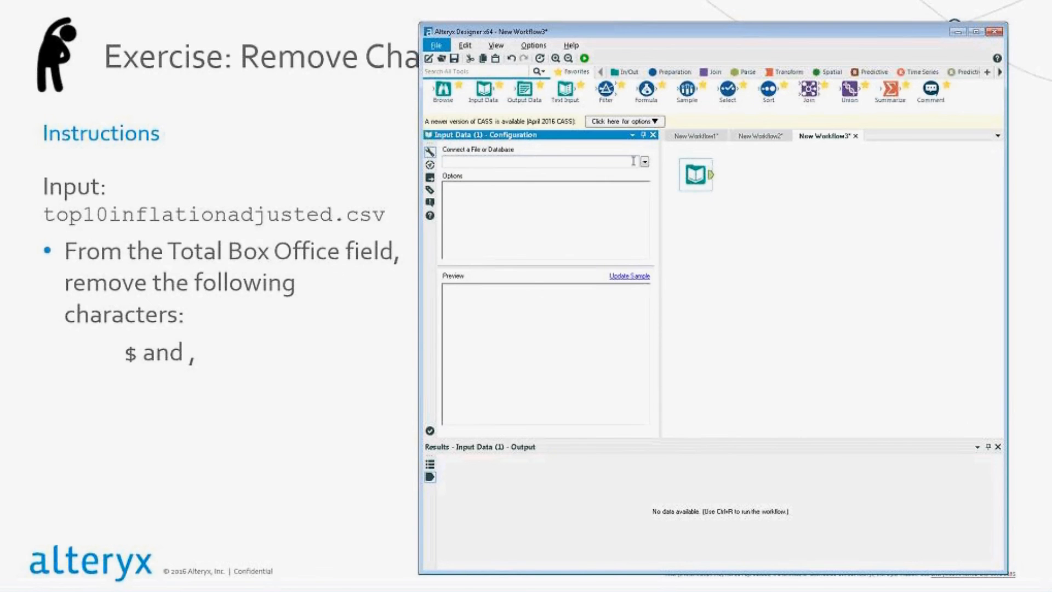
Step: Connect the Input Data tool to the Desktop copy of top10inflationadjusted.csv, and enlarge the window and configuration pane to show the whole preview
click(644, 162)
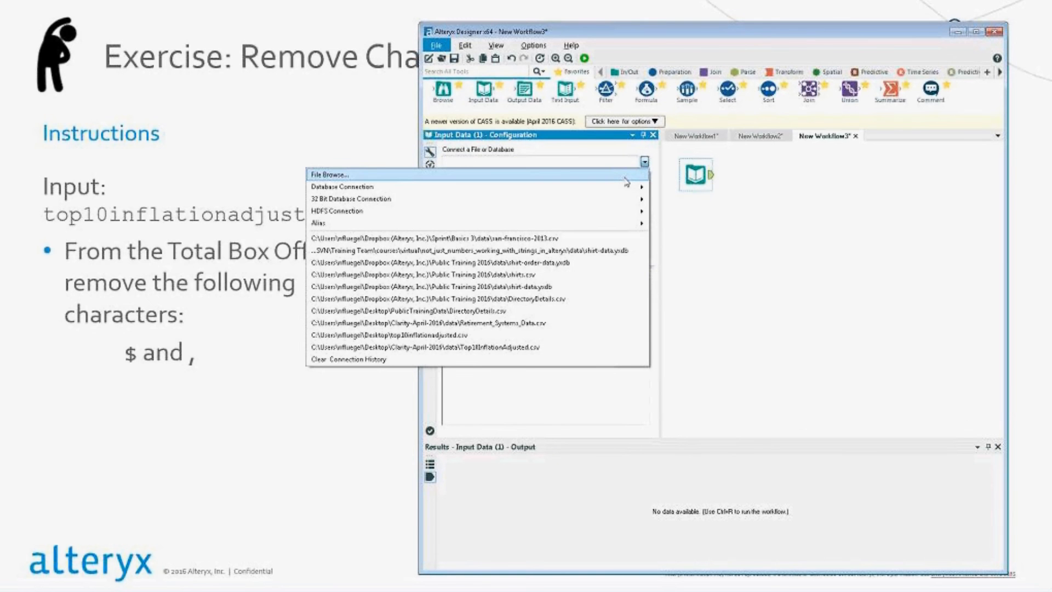
click(530, 347)
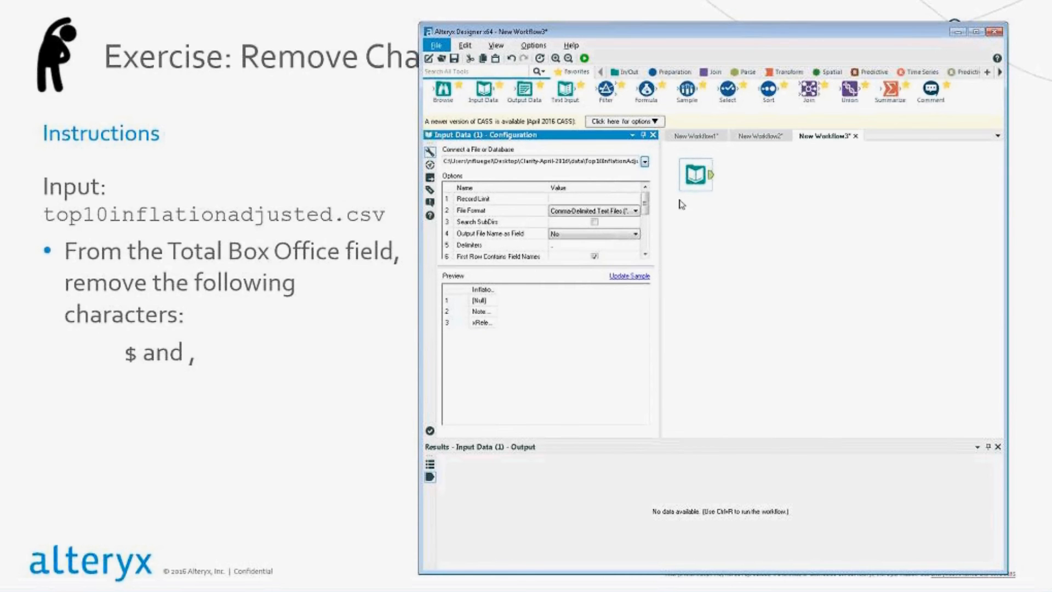
click(645, 162)
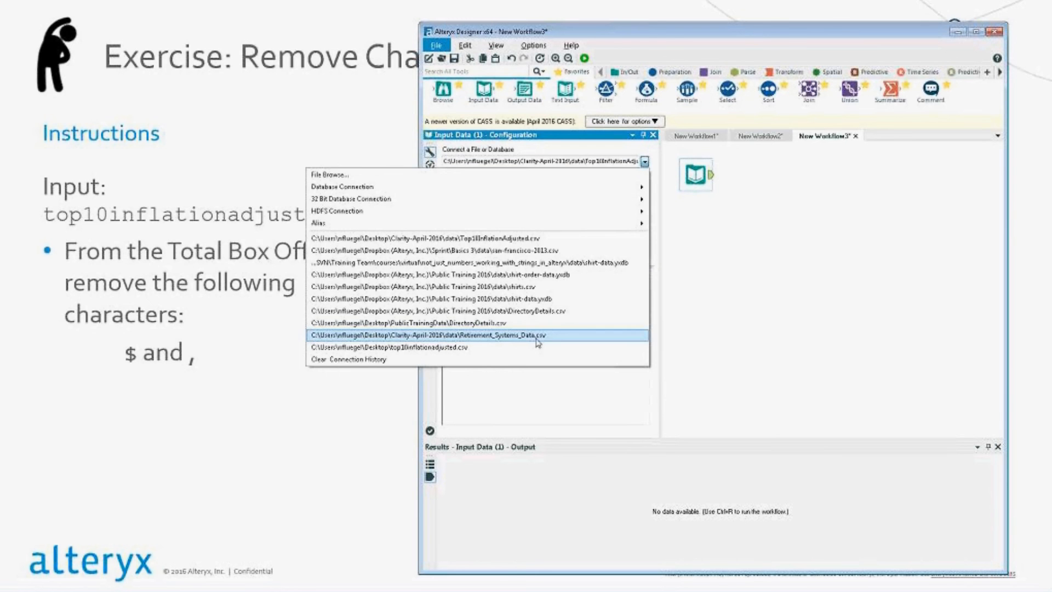
click(600, 347)
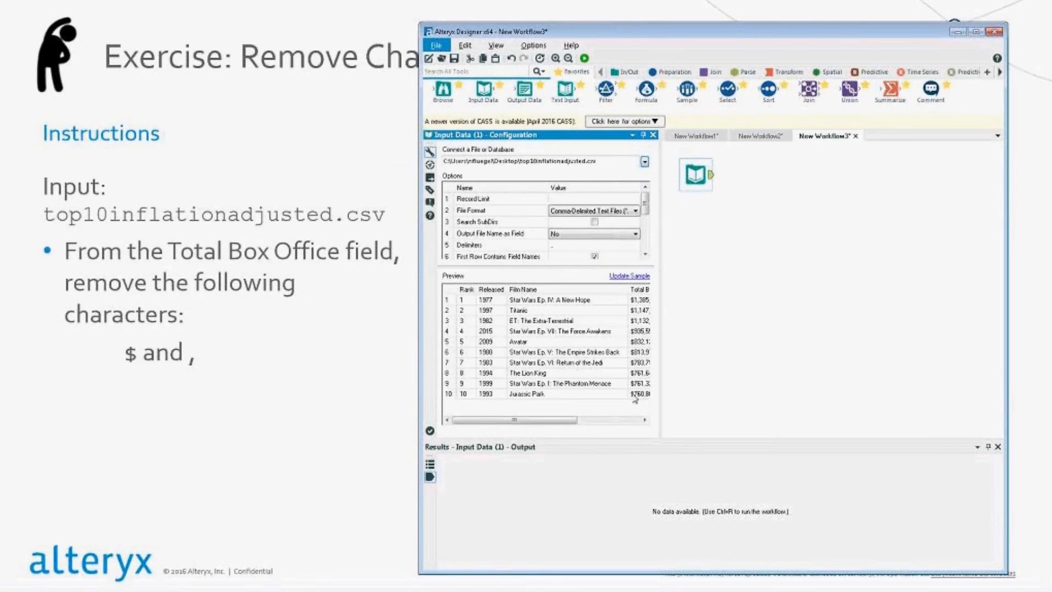
click(975, 31)
drag(239, 319, 422, 317)
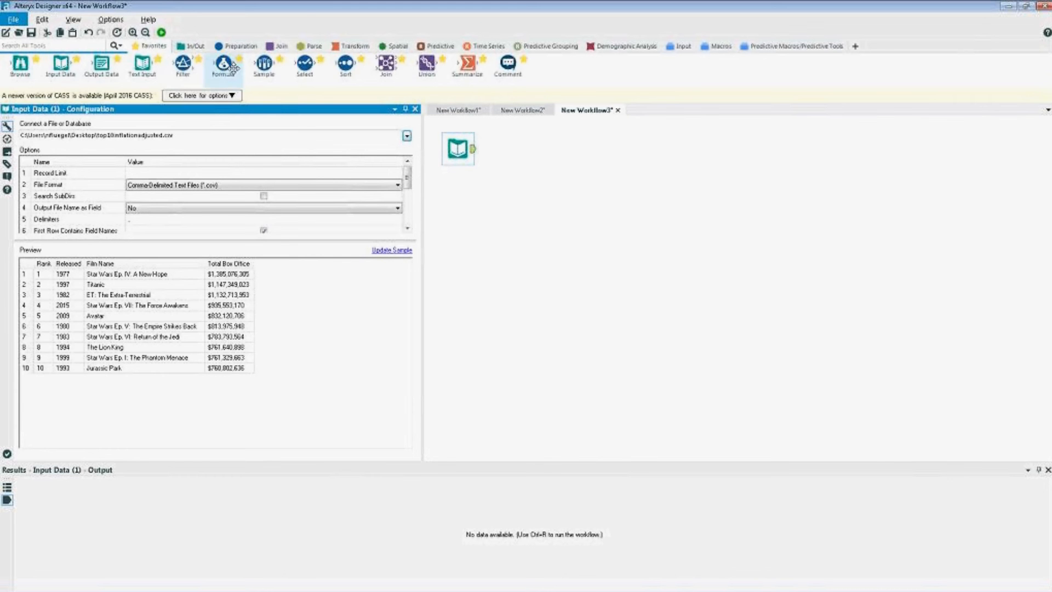
Step: Connect a Formula tool after the Input Data tool and choose the existing Total Box Office field as its output field
drag(223, 63, 503, 148)
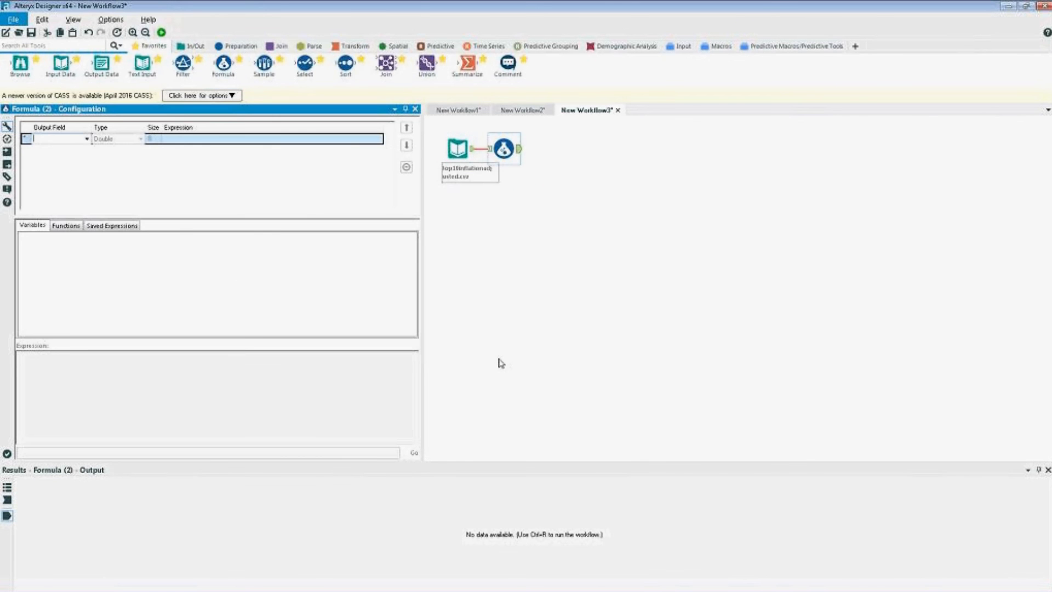
click(87, 139)
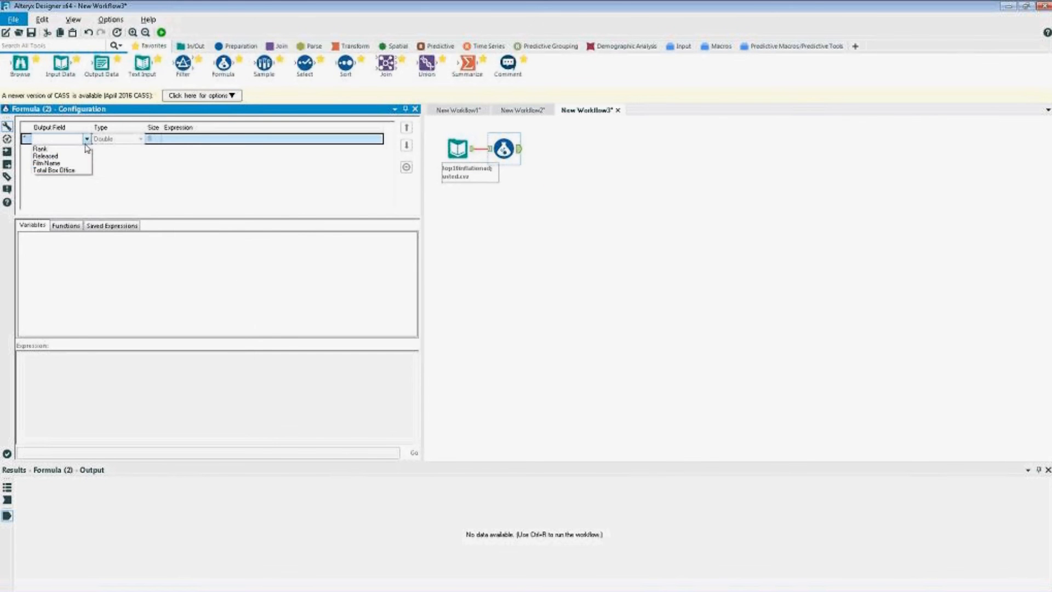
click(71, 171)
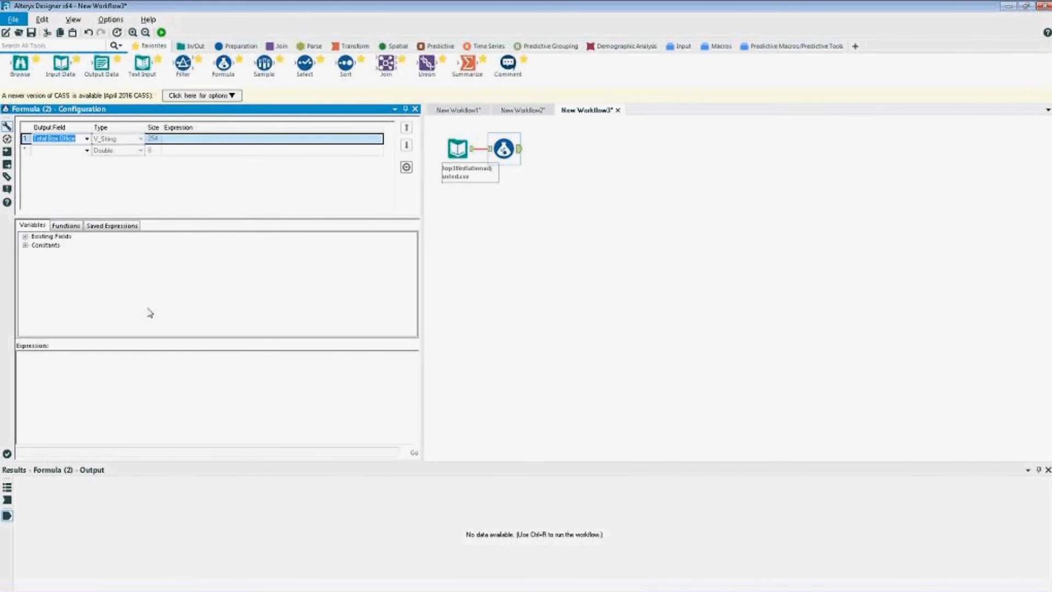
Step: Insert the Replace(String, Target, Replacement) string function as the expression for the Total Box Office output field
click(67, 225)
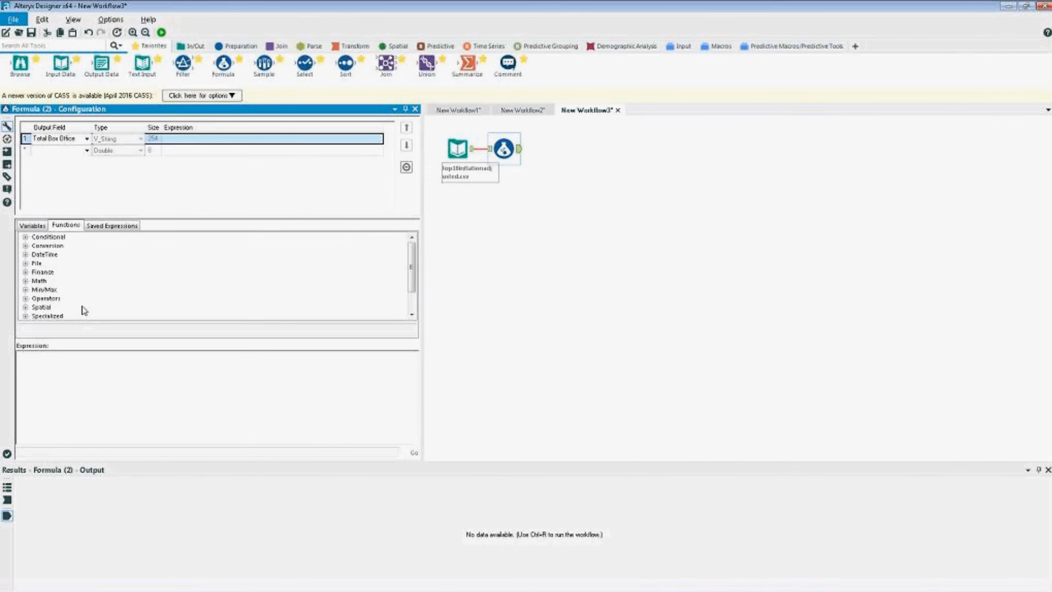
scroll(96, 305, down, 3)
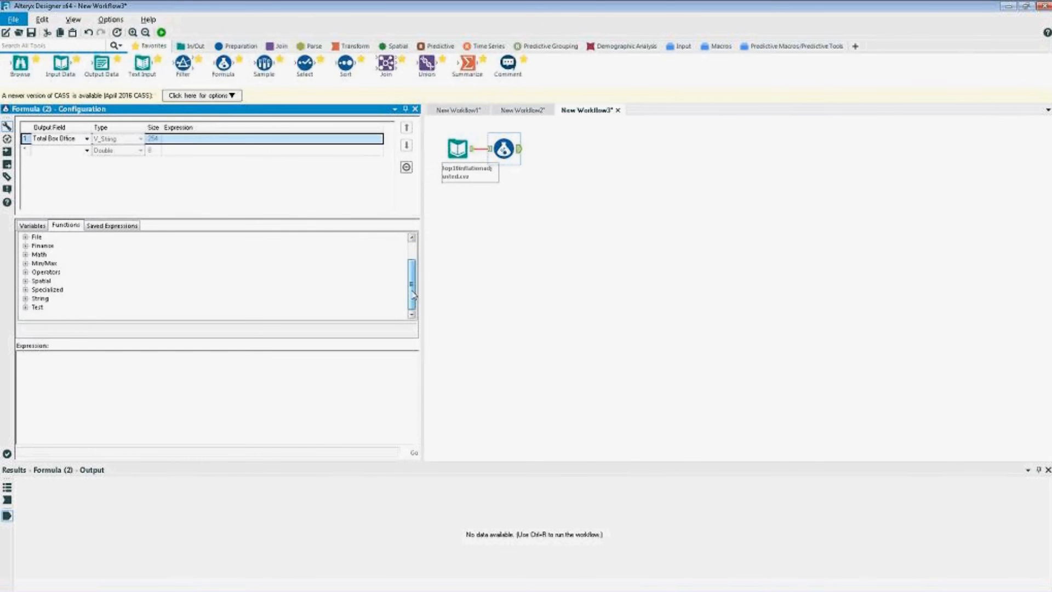
click(25, 299)
scroll(141, 289, down, 2)
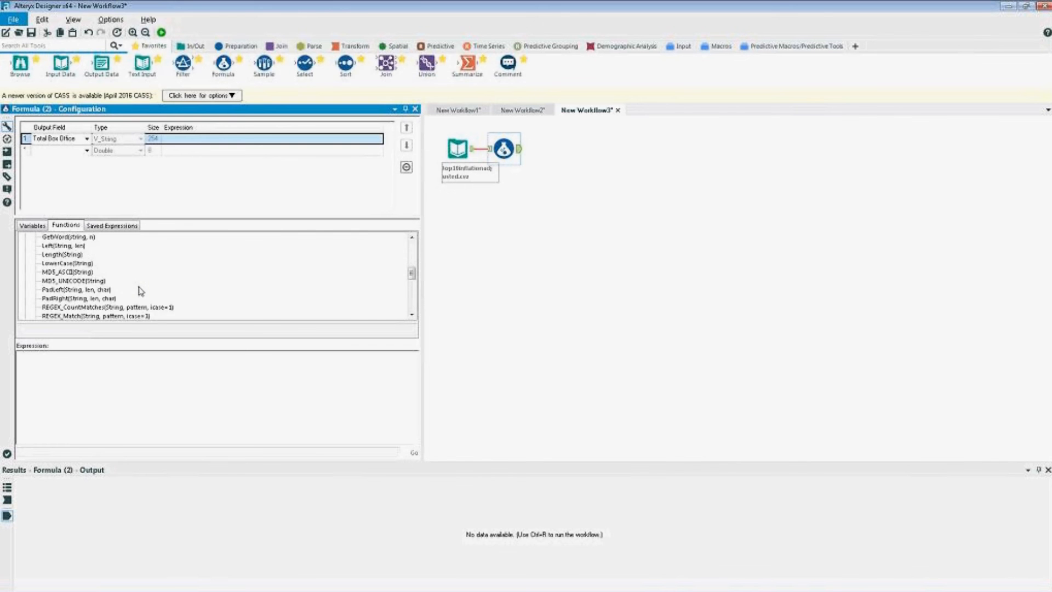
scroll(141, 291, down, 1)
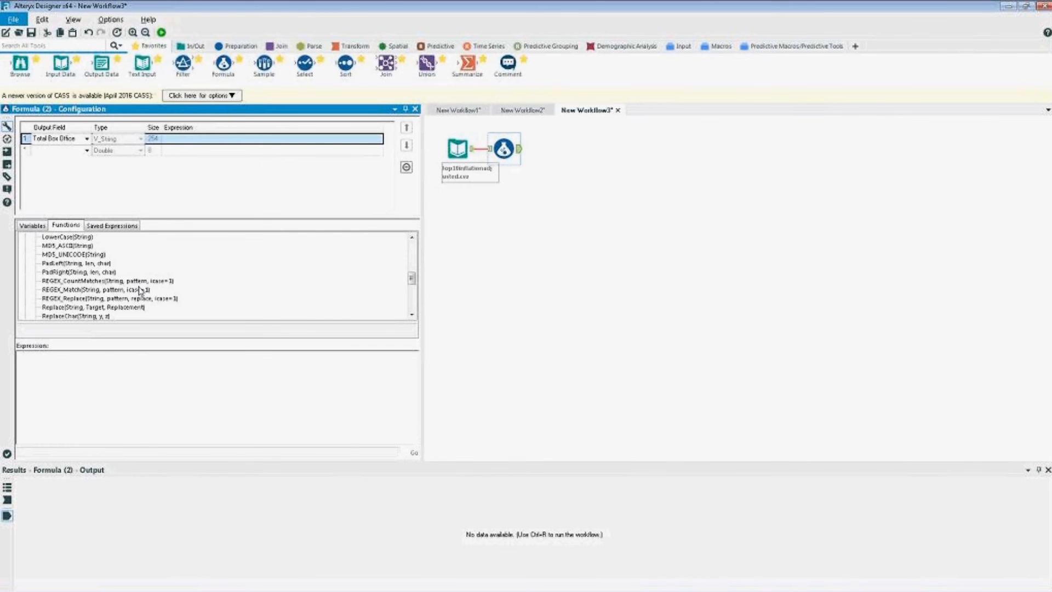
scroll(140, 290, down, 1)
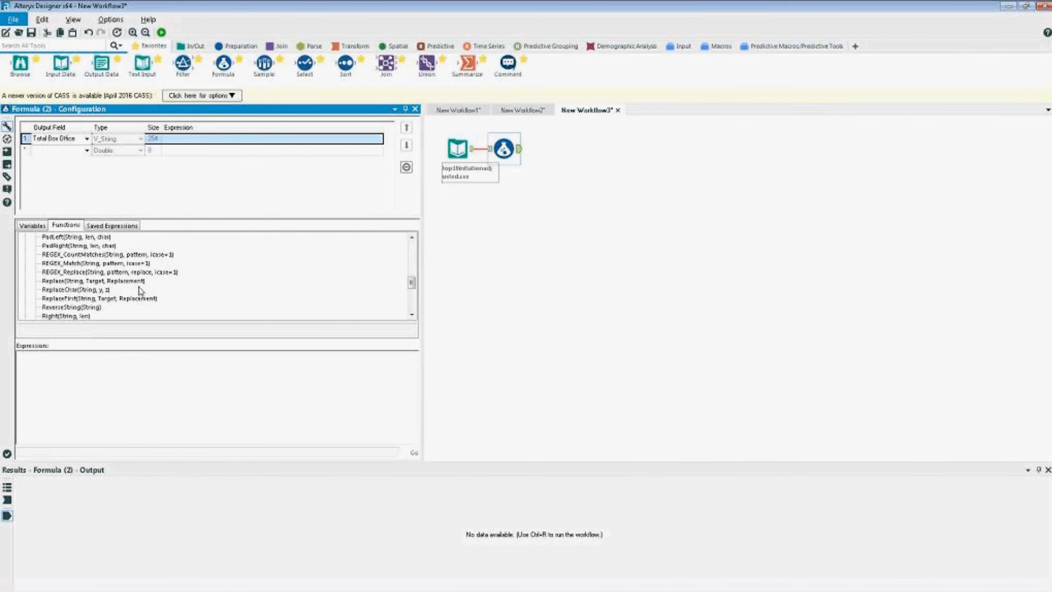
double_click(93, 281)
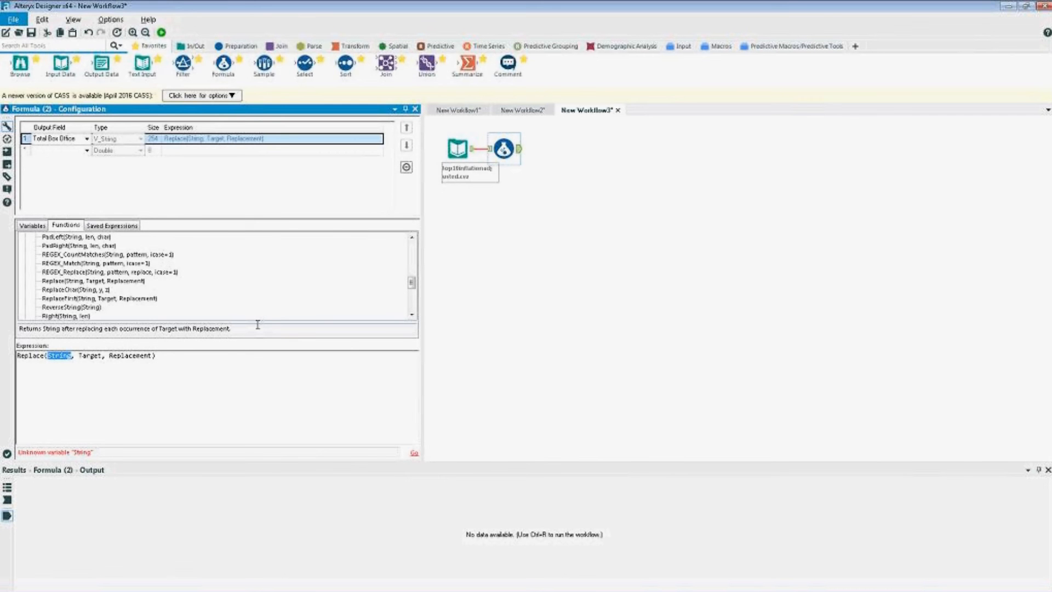
Step: Complete the Replace expression so it swaps every "," in the [Total Box Office] field for an empty string ""
click(32, 226)
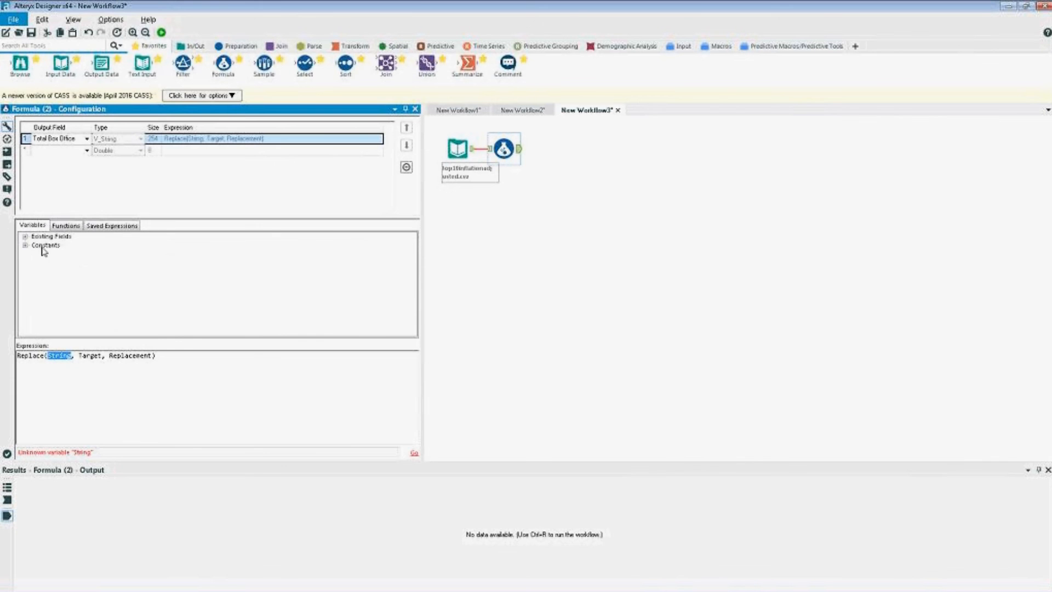
click(24, 236)
click(64, 273)
double_click(64, 272)
drag(148, 355, 125, 356)
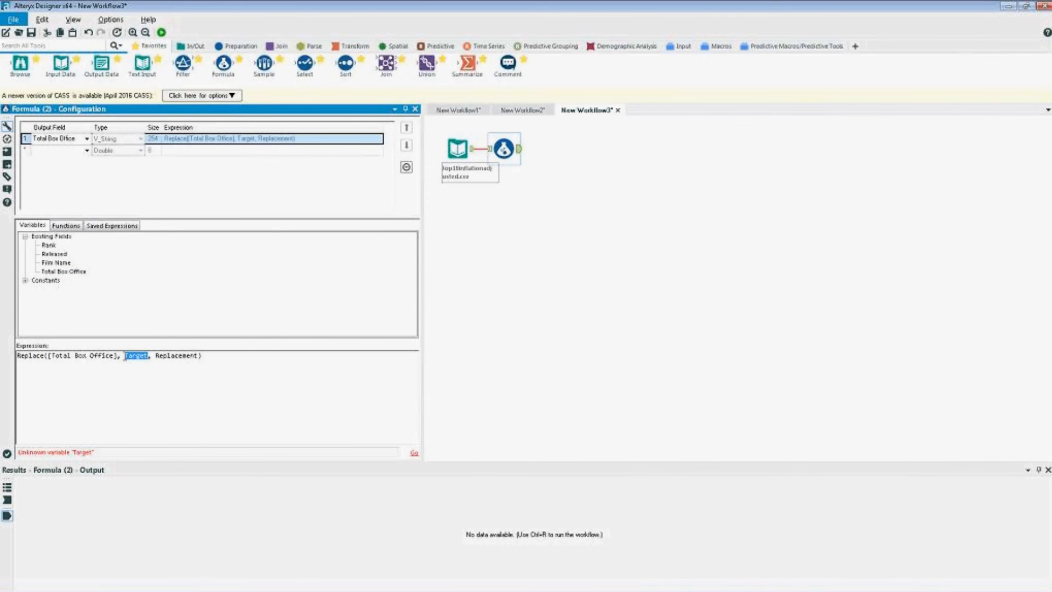
text(")
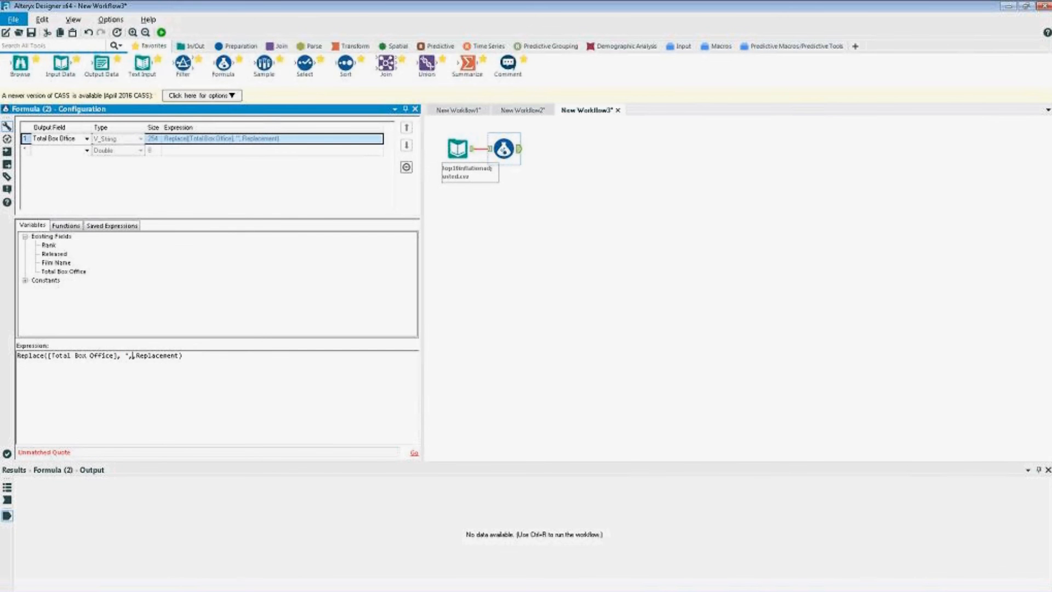
text(,")
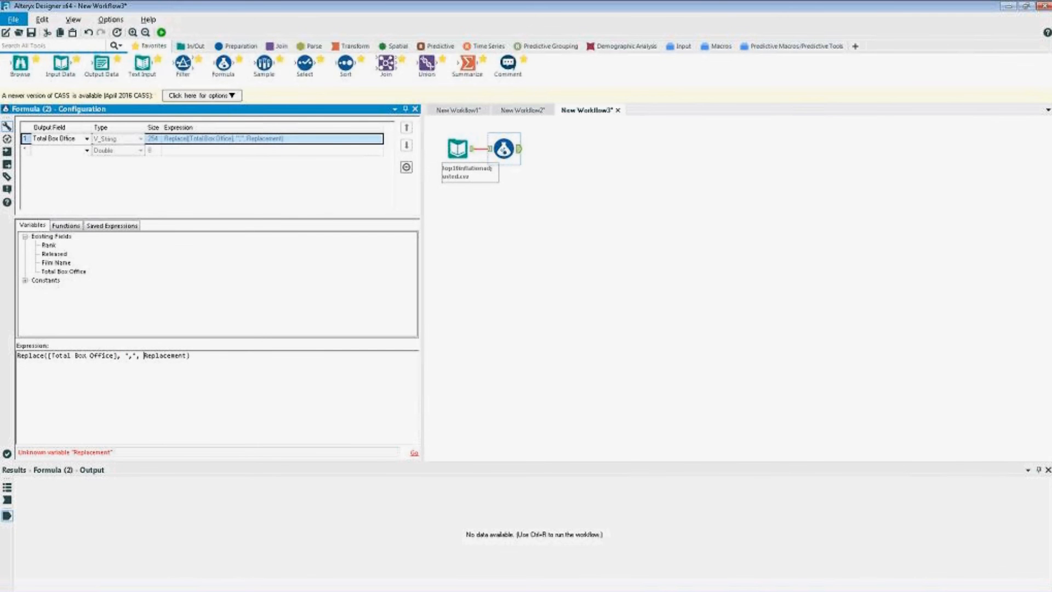
drag(144, 356, 187, 356)
text("")
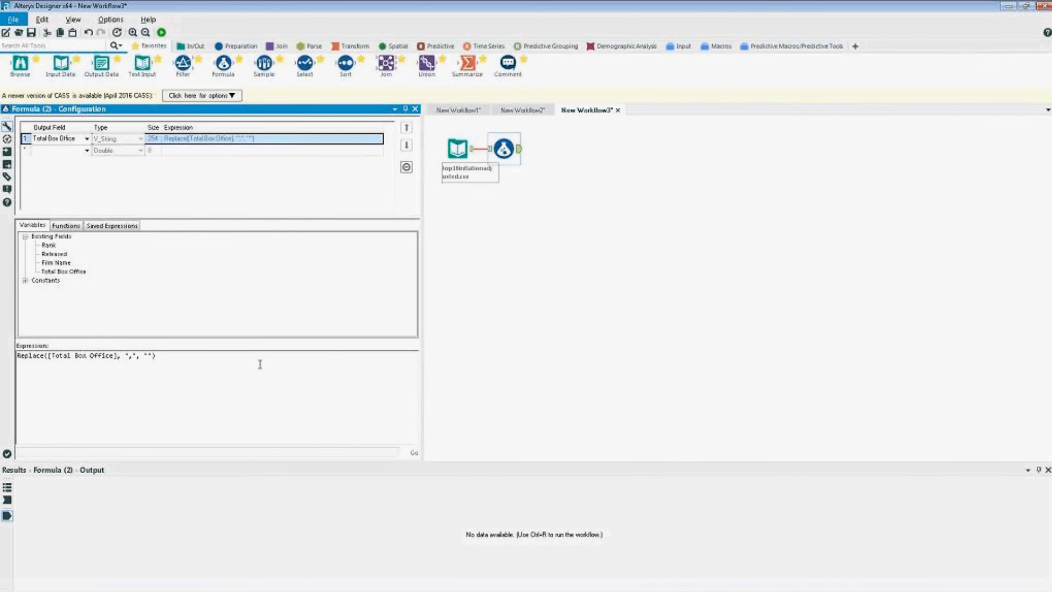
Step: Run the workflow, retrying past the disk space prompt, and show the Formula tool's output records
click(163, 32)
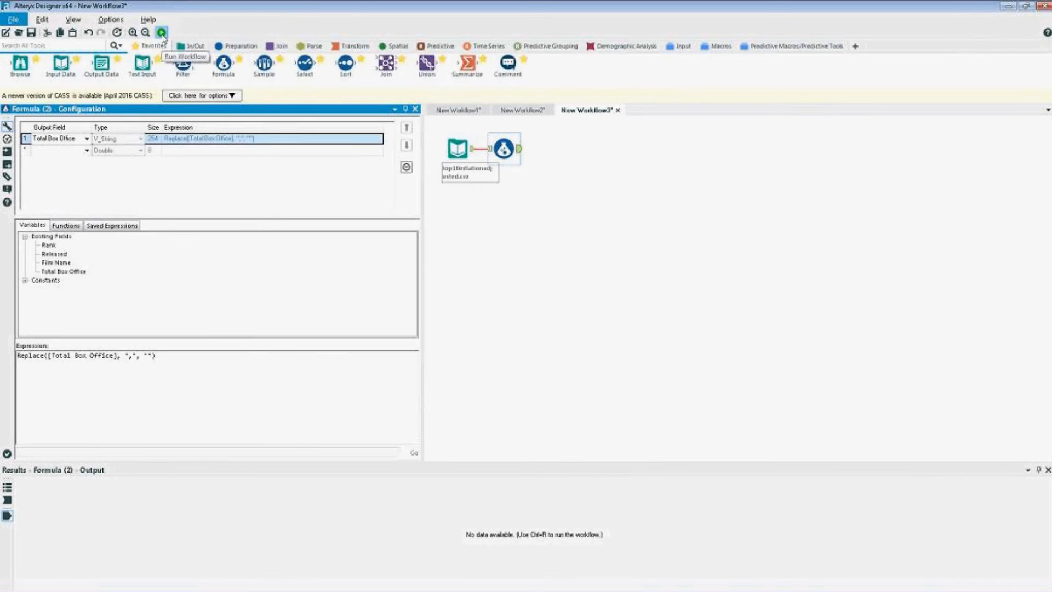
click(556, 334)
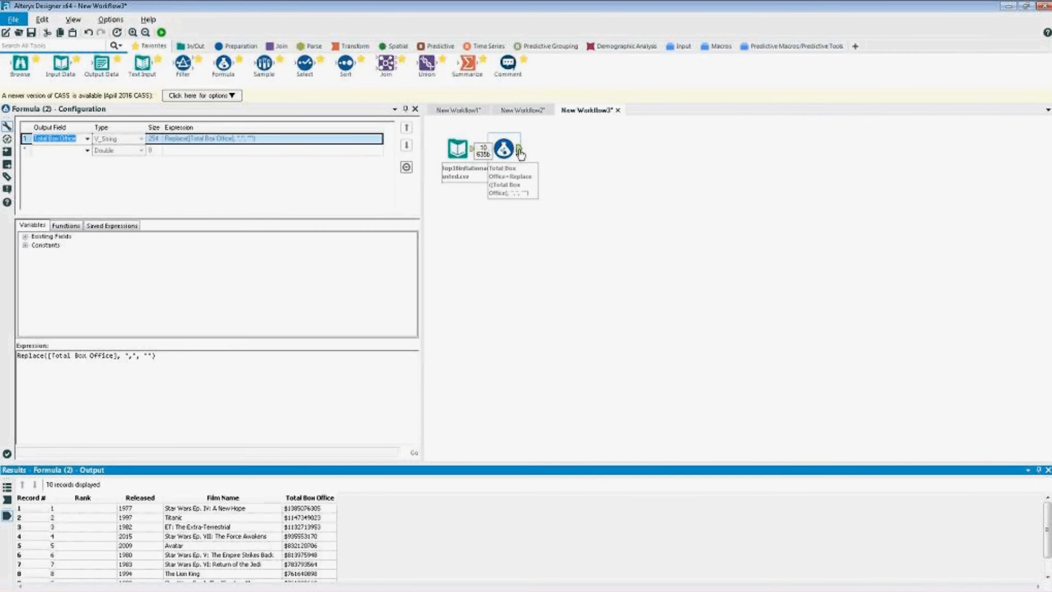
click(520, 152)
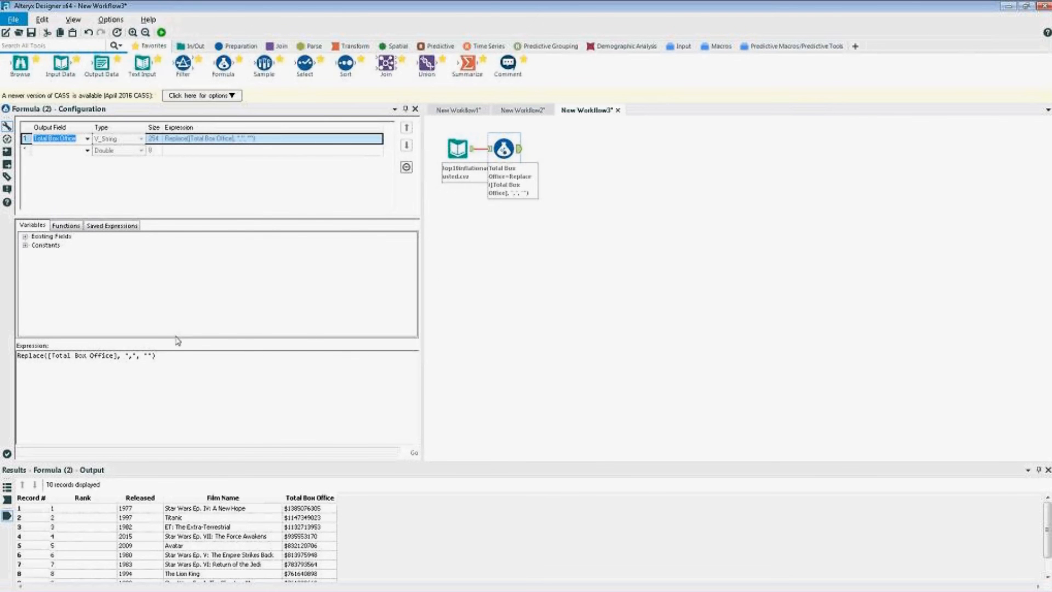
Step: Add a second Total Box Office output row in the Formula tool and insert the TrimLeft(String,y) function as its expression
click(87, 150)
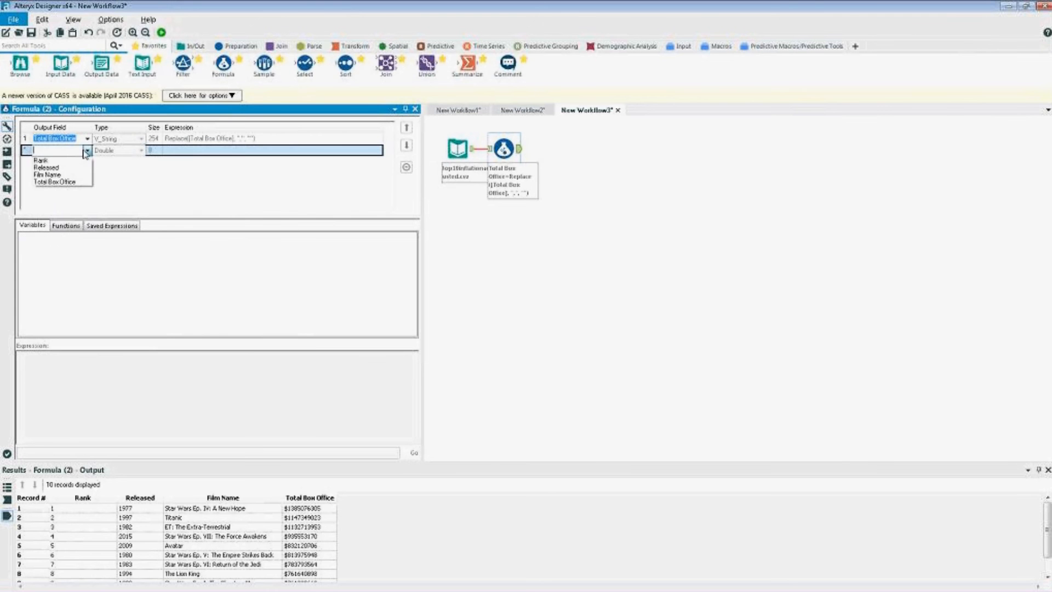
click(55, 182)
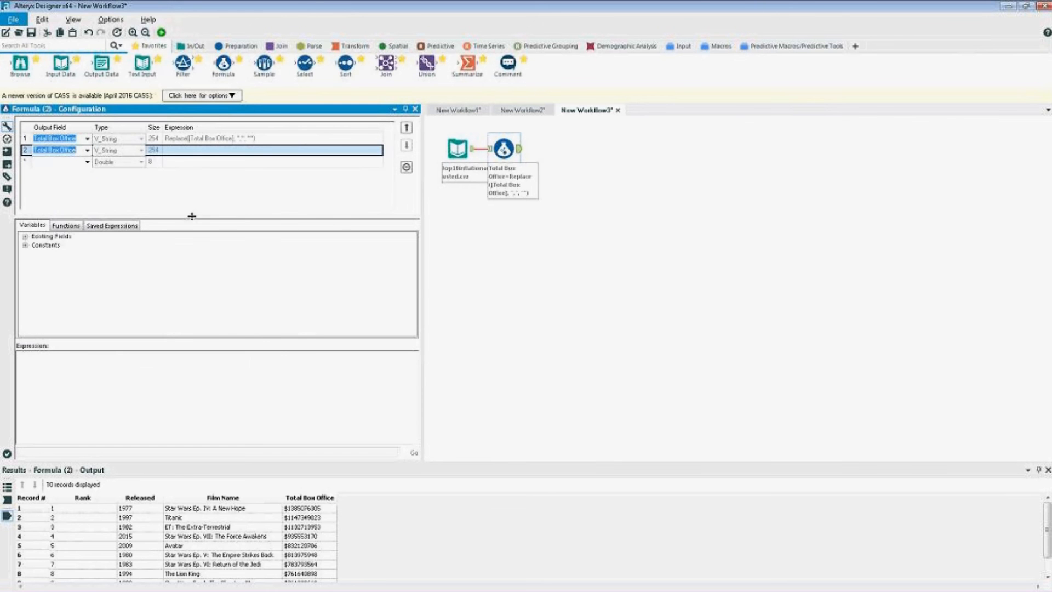
click(66, 225)
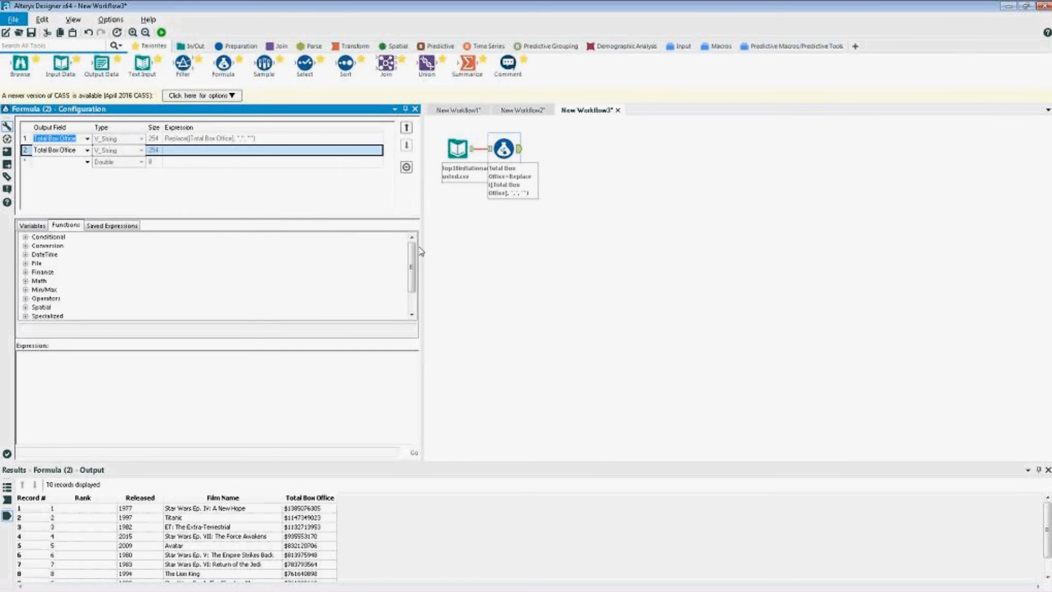
scroll(413, 260, down, 1)
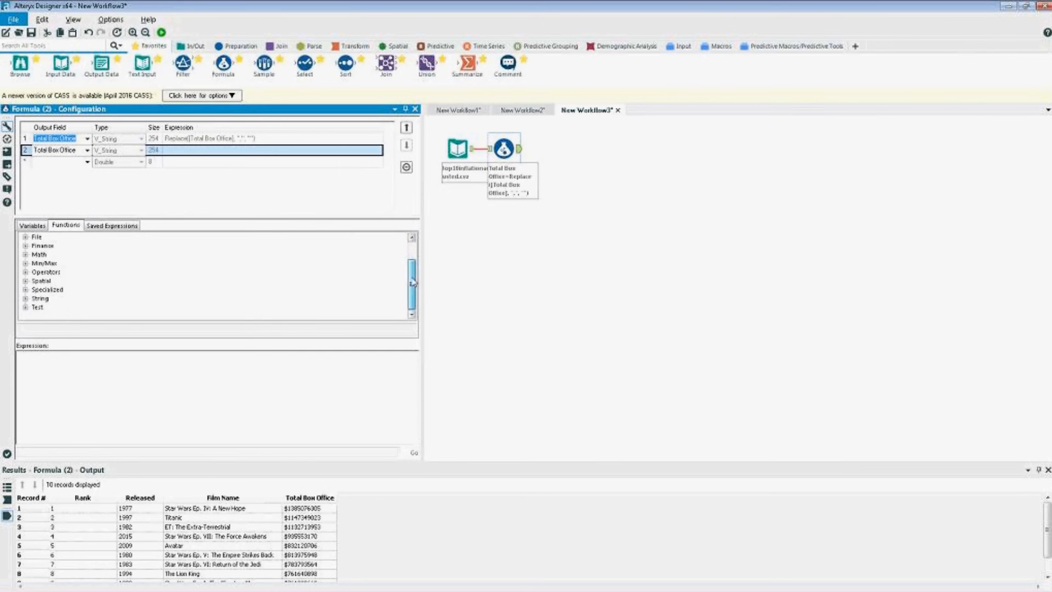
click(25, 299)
scroll(67, 283, down, 3)
scroll(82, 302, down, 5)
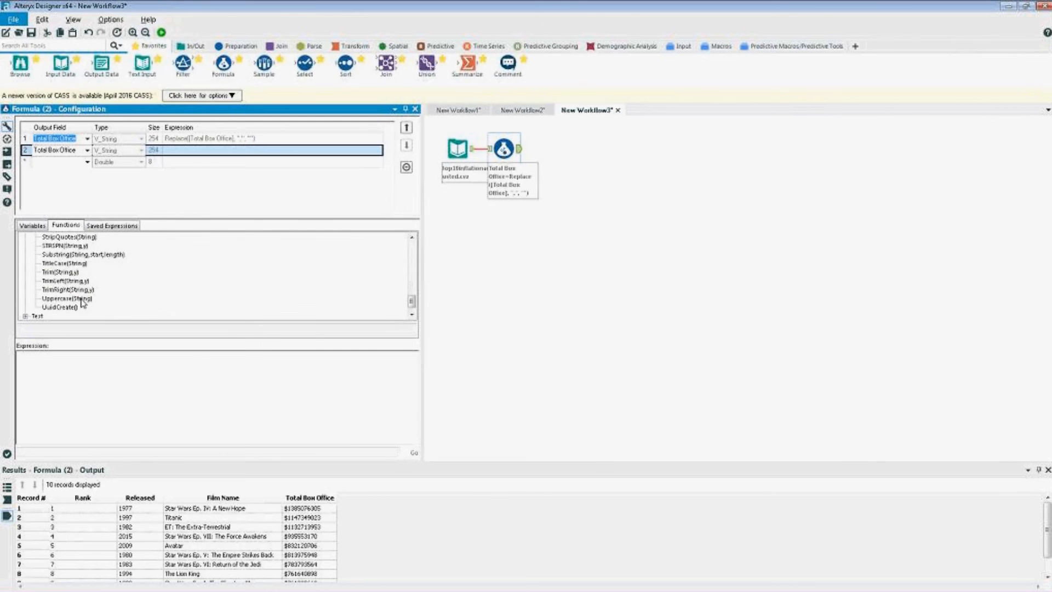
click(73, 282)
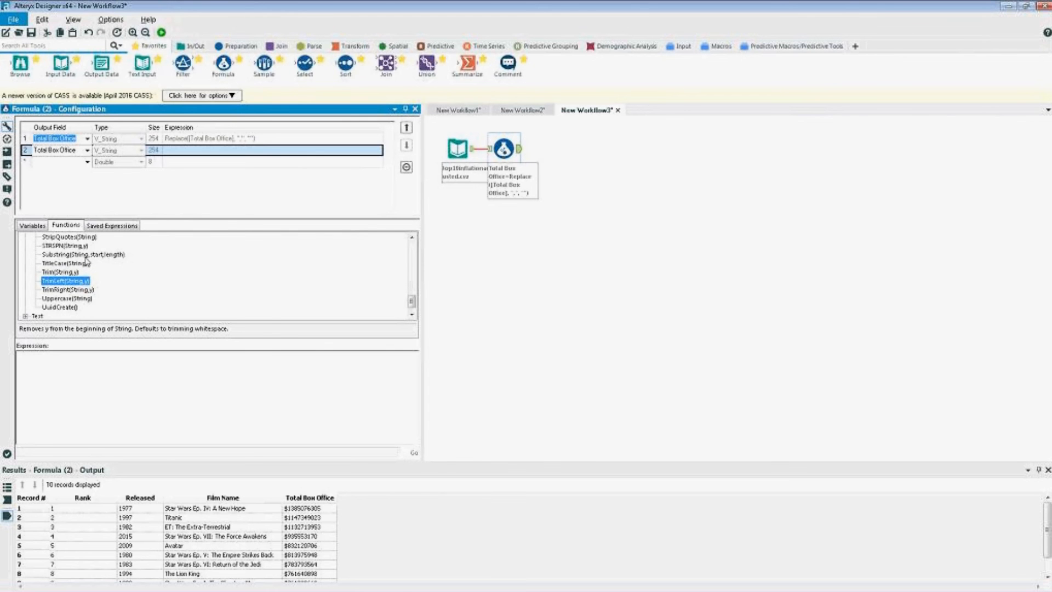
double_click(59, 282)
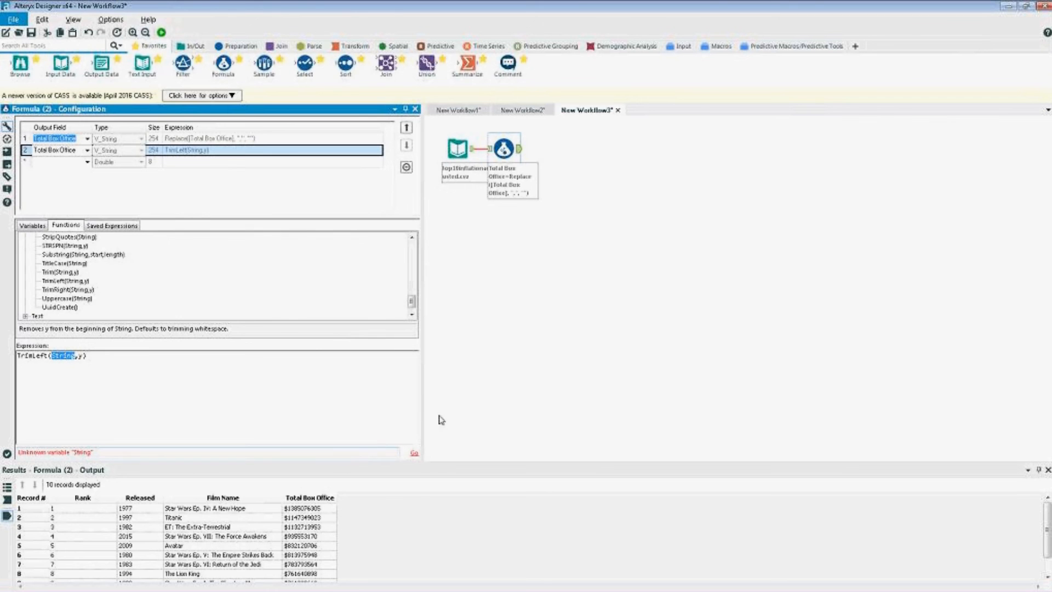
Step: Complete the TrimLeft expression with [Total Box Office] as the string and "$" as the character to trim
click(31, 226)
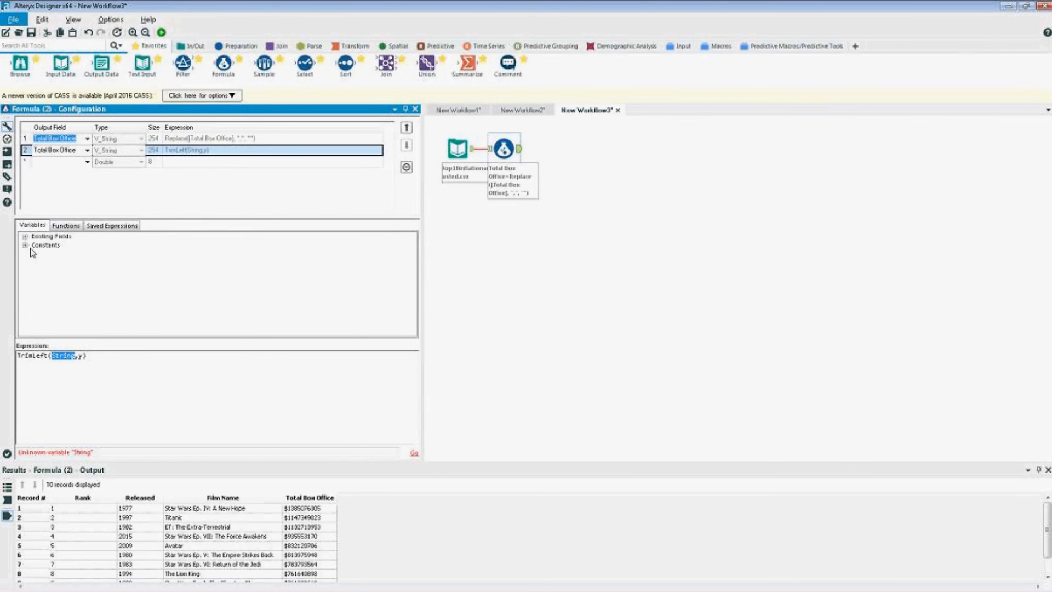
click(25, 236)
click(59, 272)
double_click(58, 272)
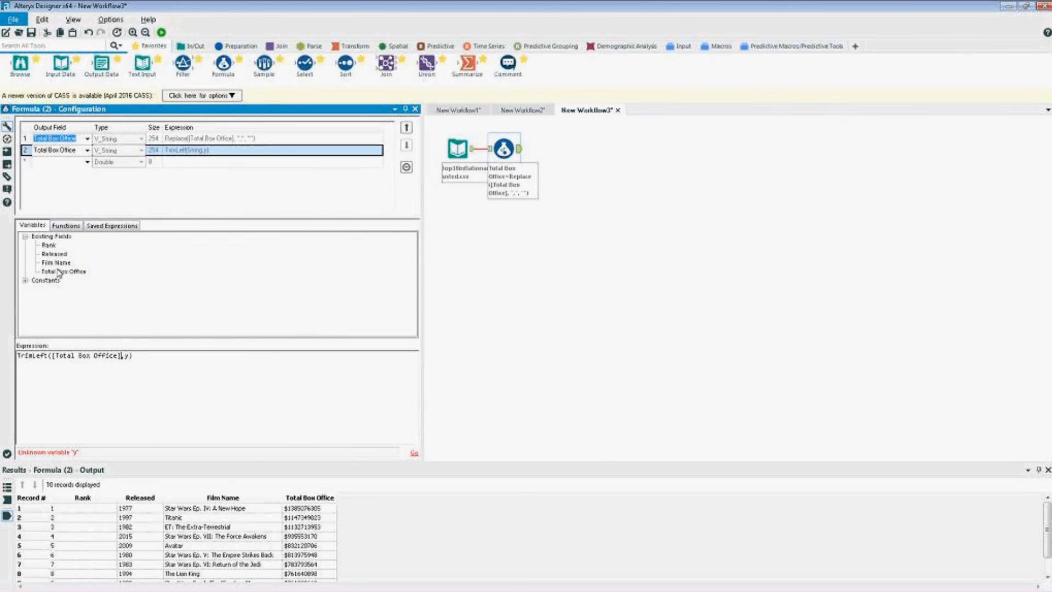
key(shift+Right)
text("$")
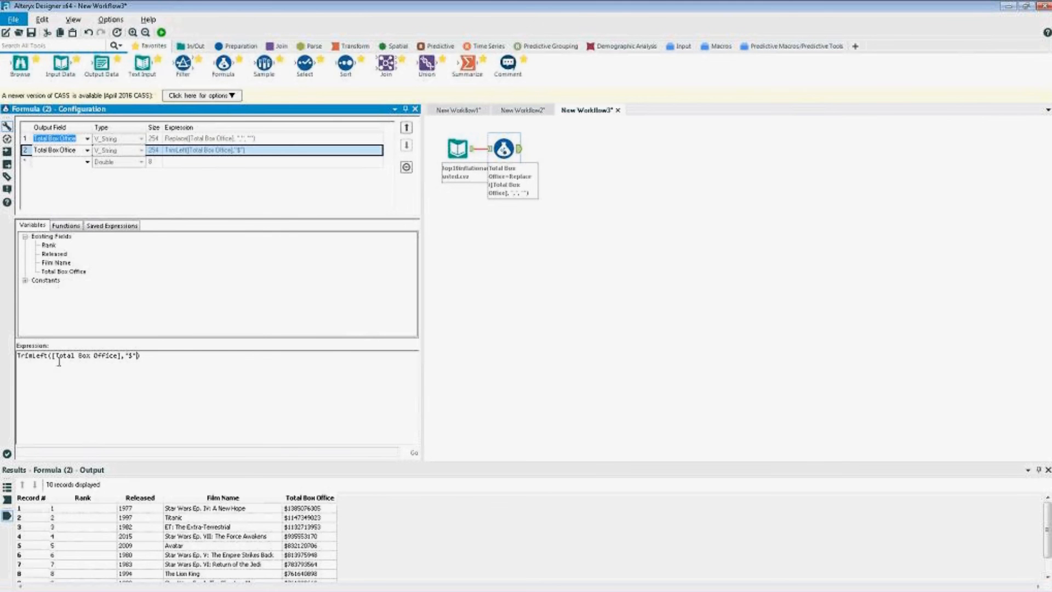
Step: Rerun the workflow with both expressions, retrying past the disk space prompt, to check the cleaned Total Box Office values
click(100, 359)
click(161, 33)
click(556, 335)
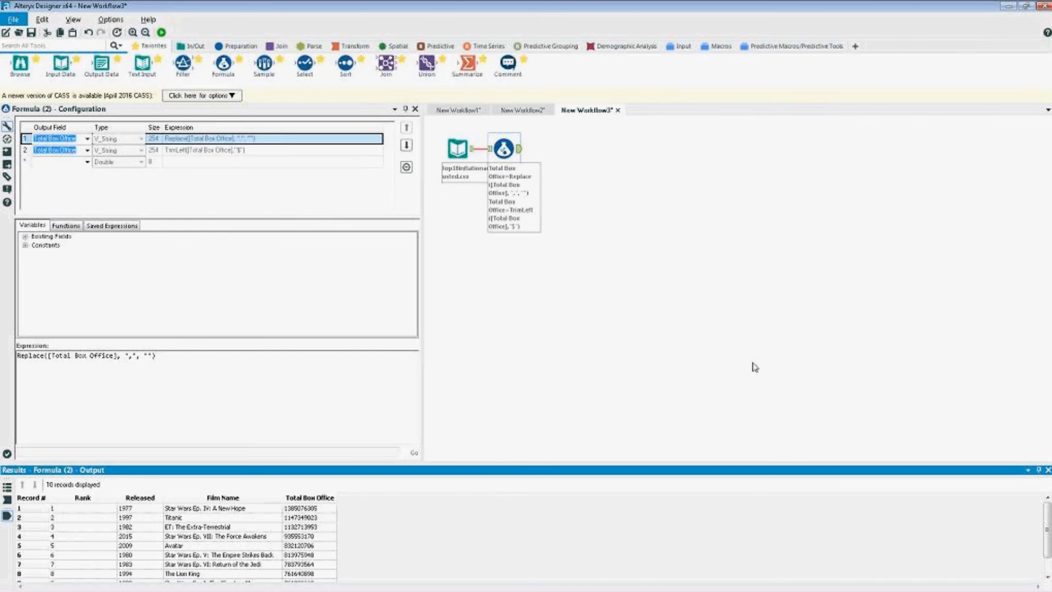
Step: Move the Formula tool lower, connect a Select tool directly to the Input Data tool, and change Total Box Office's type to Double
drag(510, 150, 564, 231)
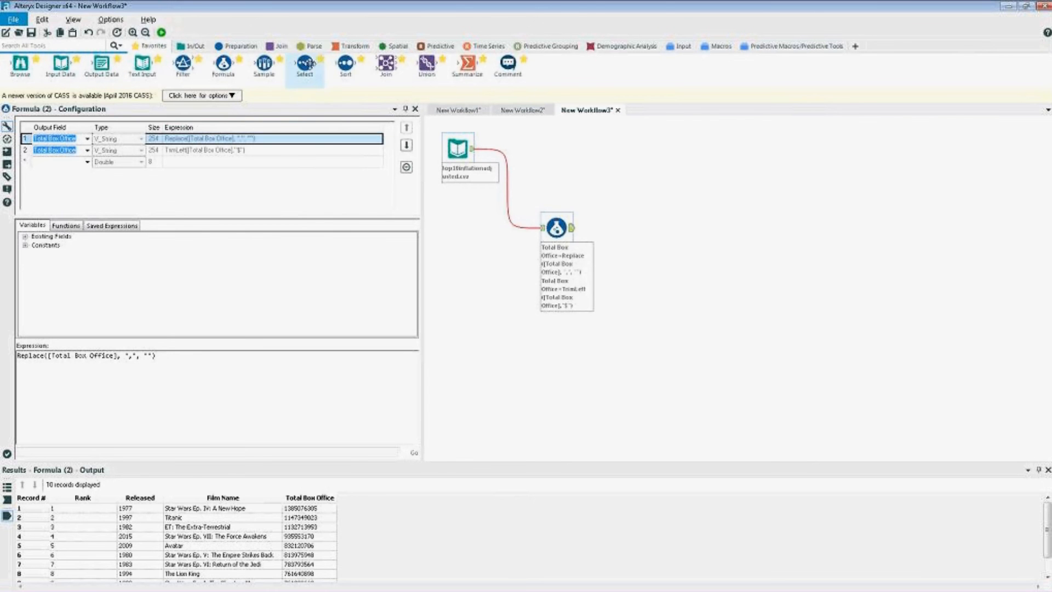
drag(309, 65, 539, 150)
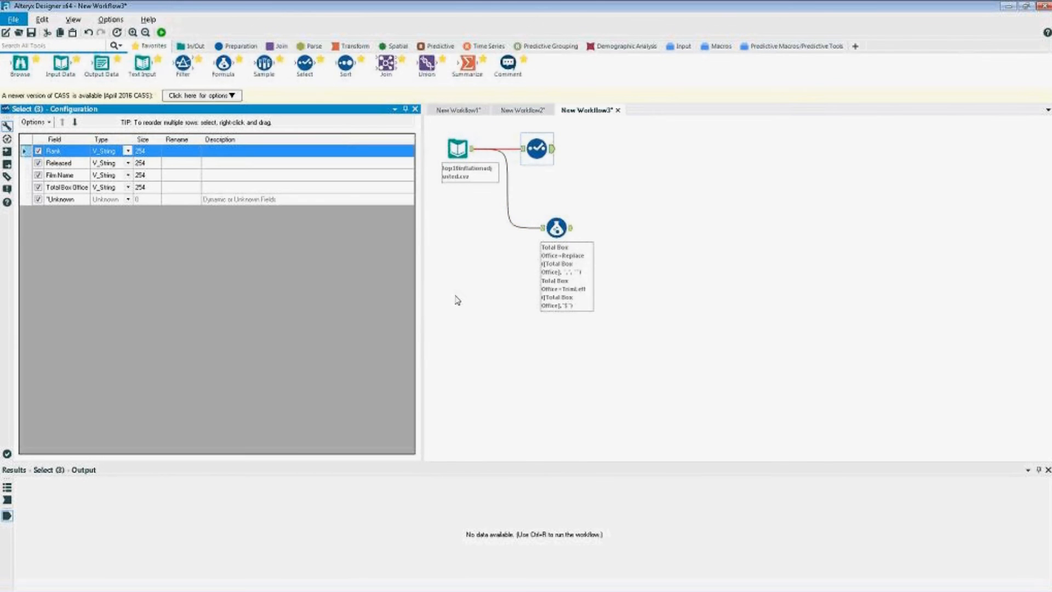
click(131, 187)
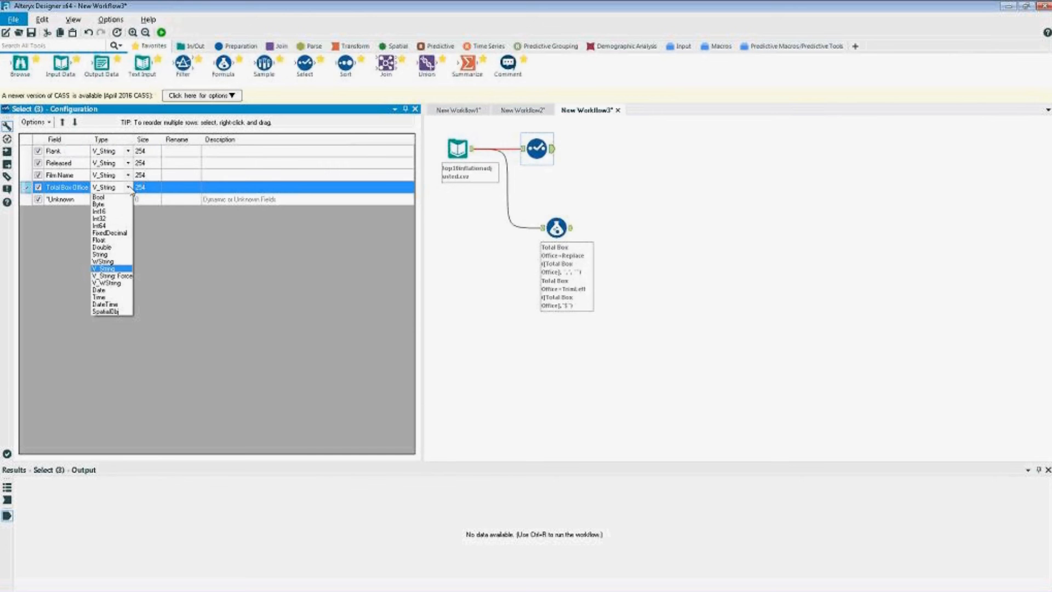
click(120, 248)
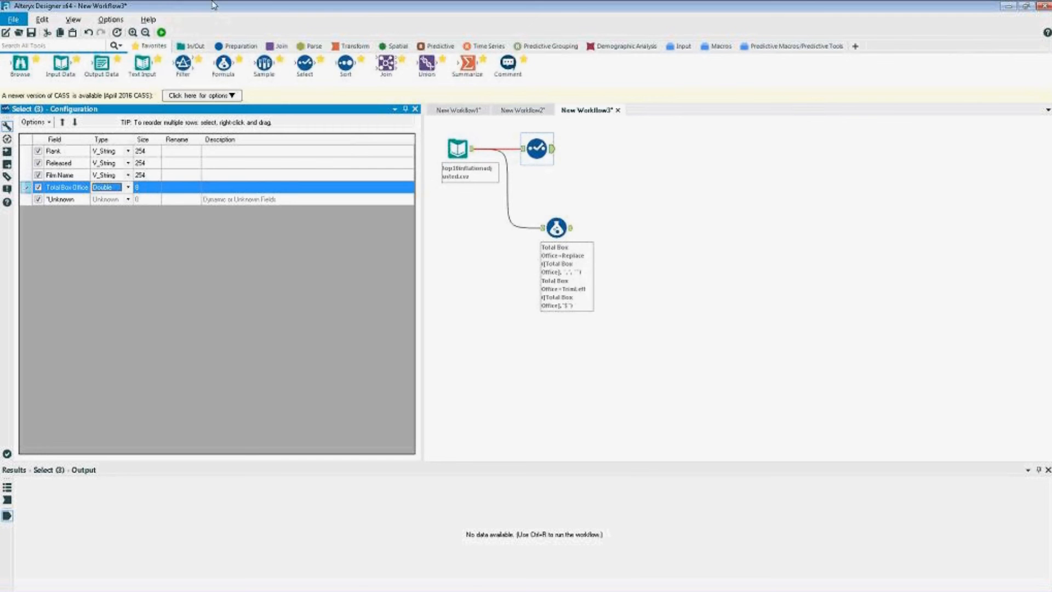
Step: Run the workflow with the Select tool, retrying past the disk space prompt, and show its output to check the converted field
click(161, 32)
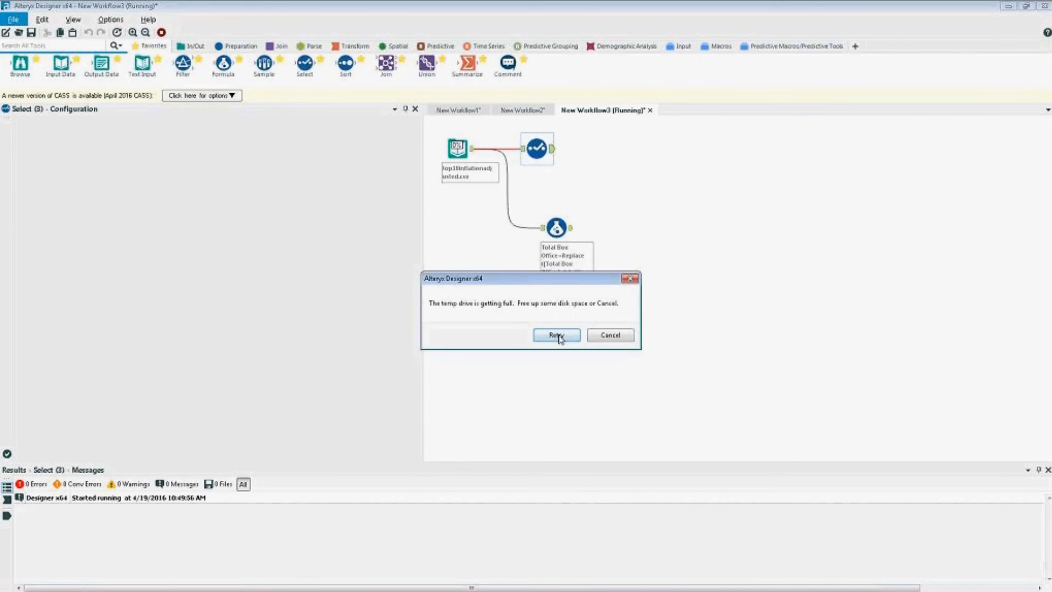
click(554, 340)
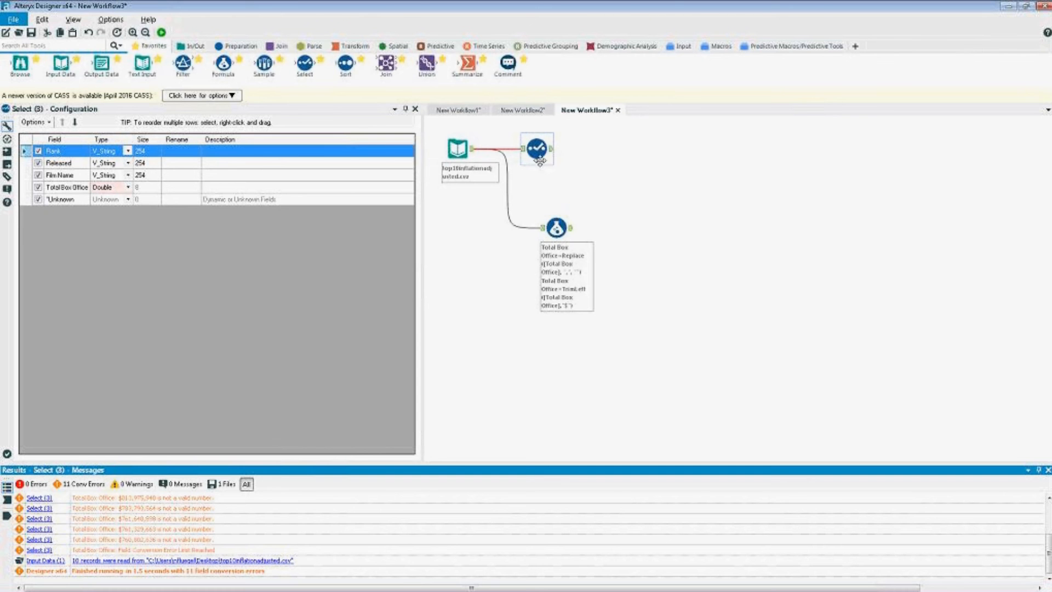
mouse_move(556, 226)
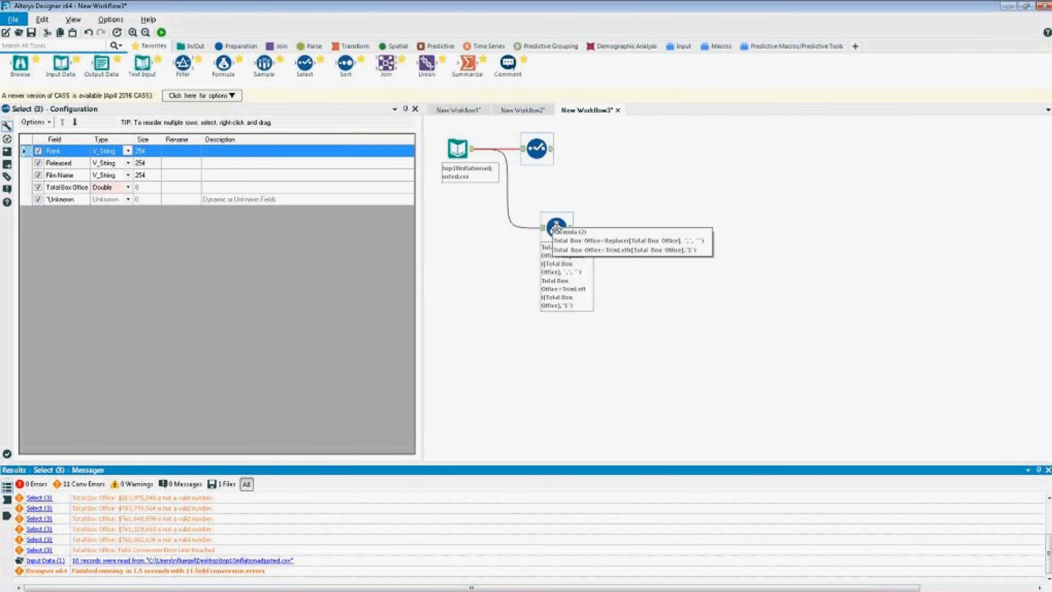
click(551, 152)
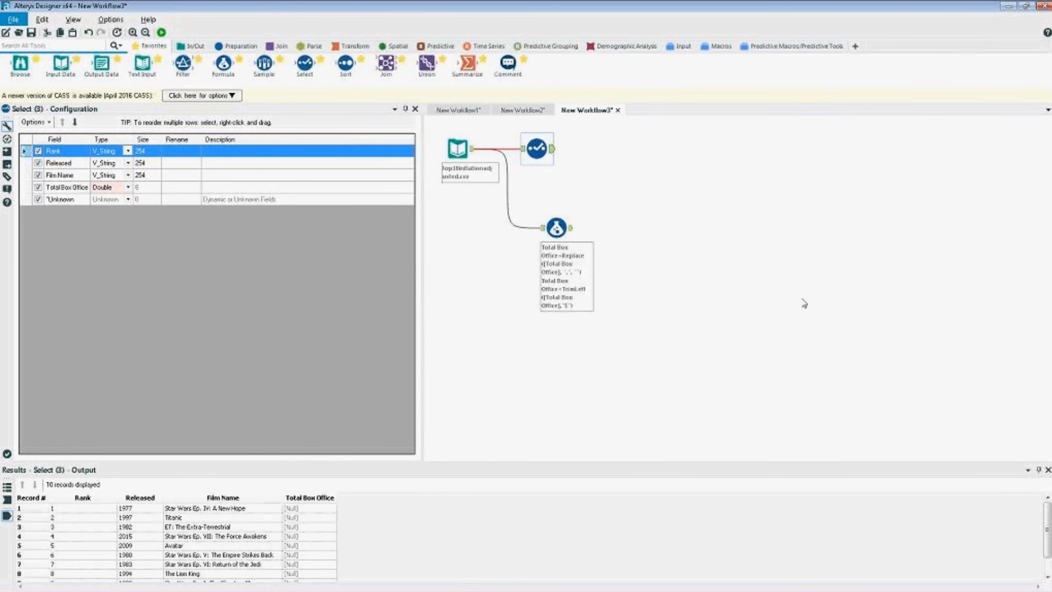
Step: Review the Formula tool's output and Replace expression, and switch to the presentation, advancing to the slide after the exercise
click(570, 250)
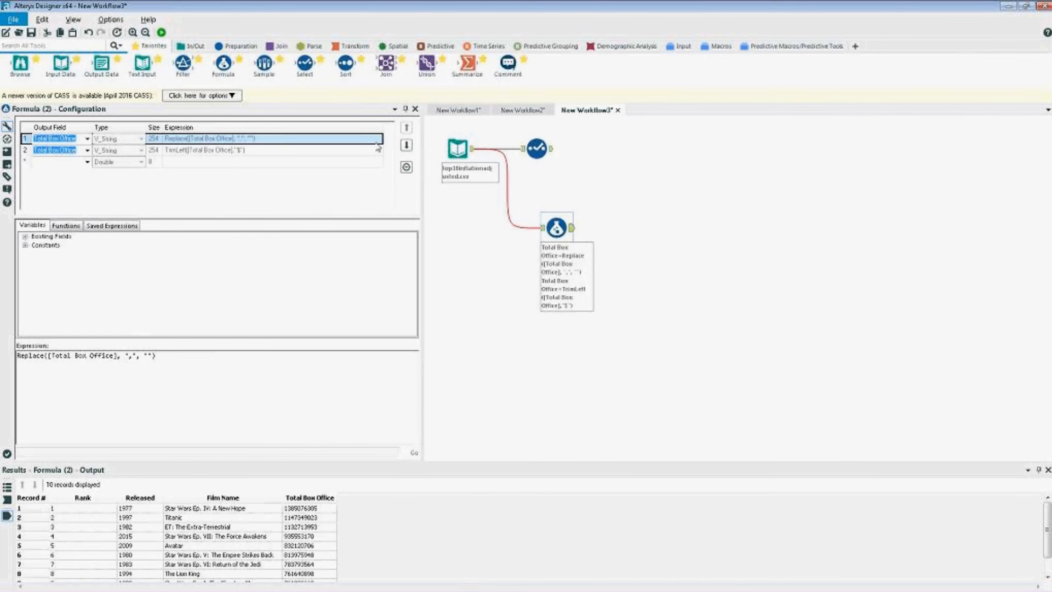
click(234, 139)
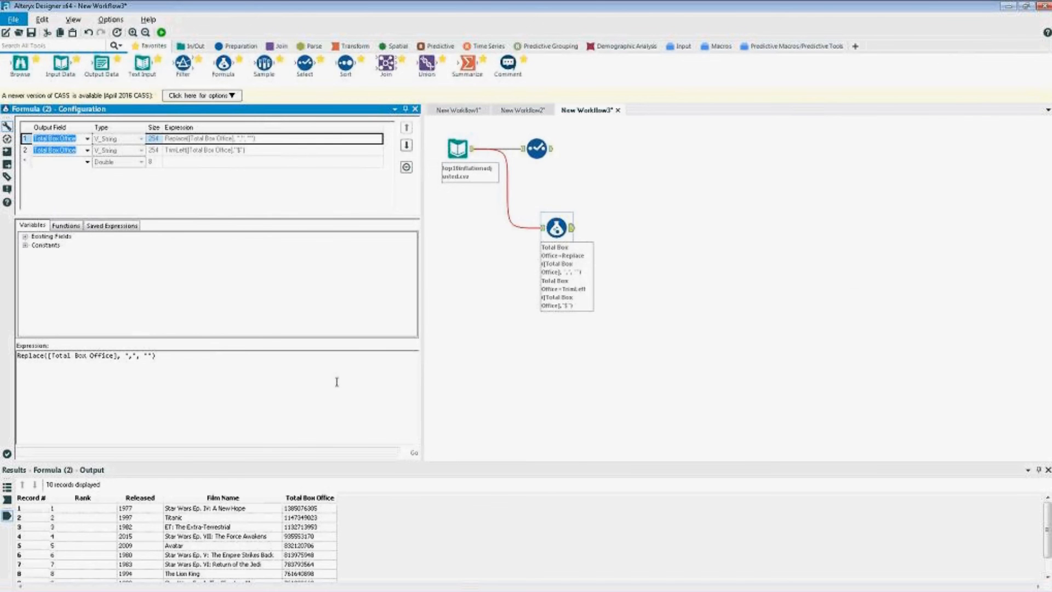
click(1010, 6)
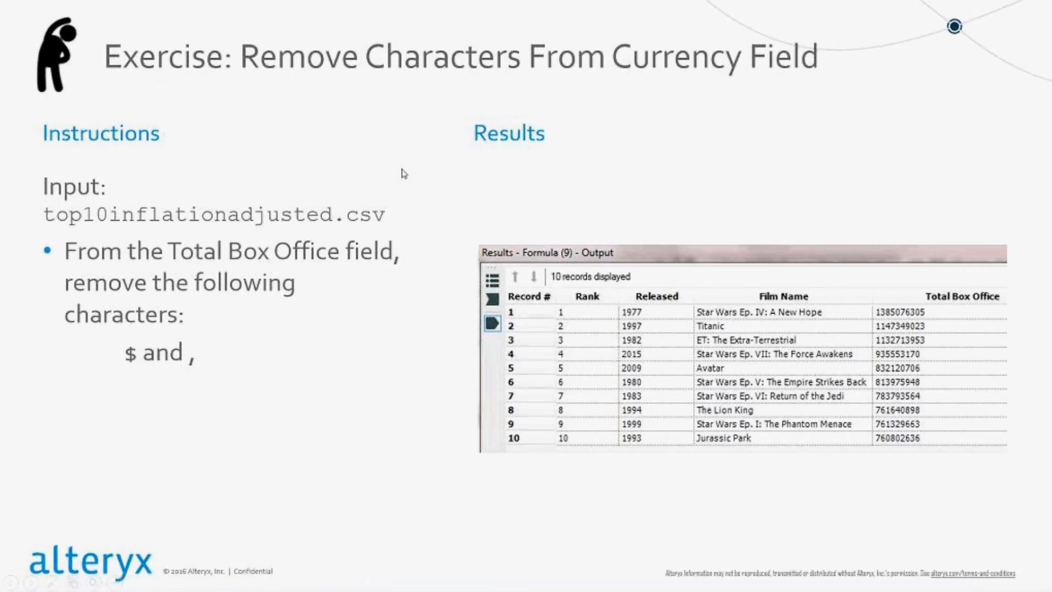
click(379, 301)
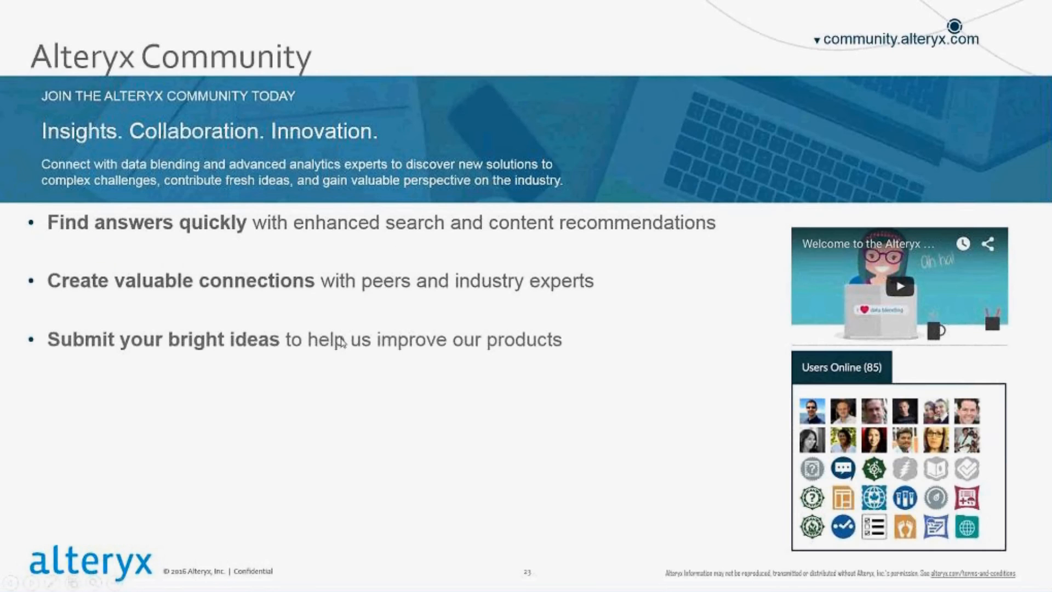